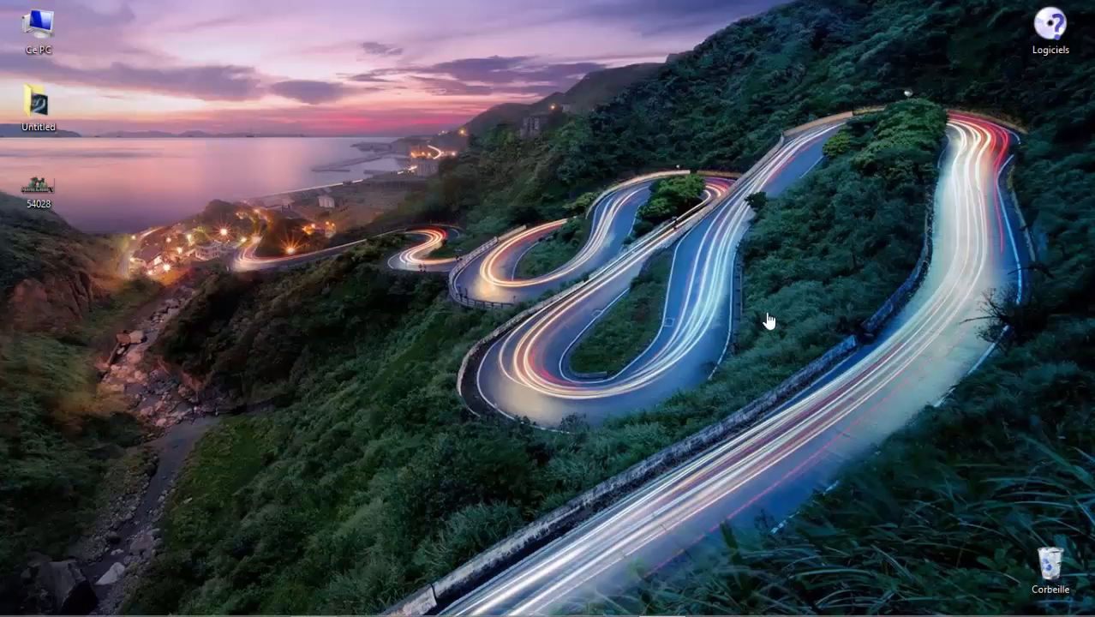
mouse_move(399, 611)
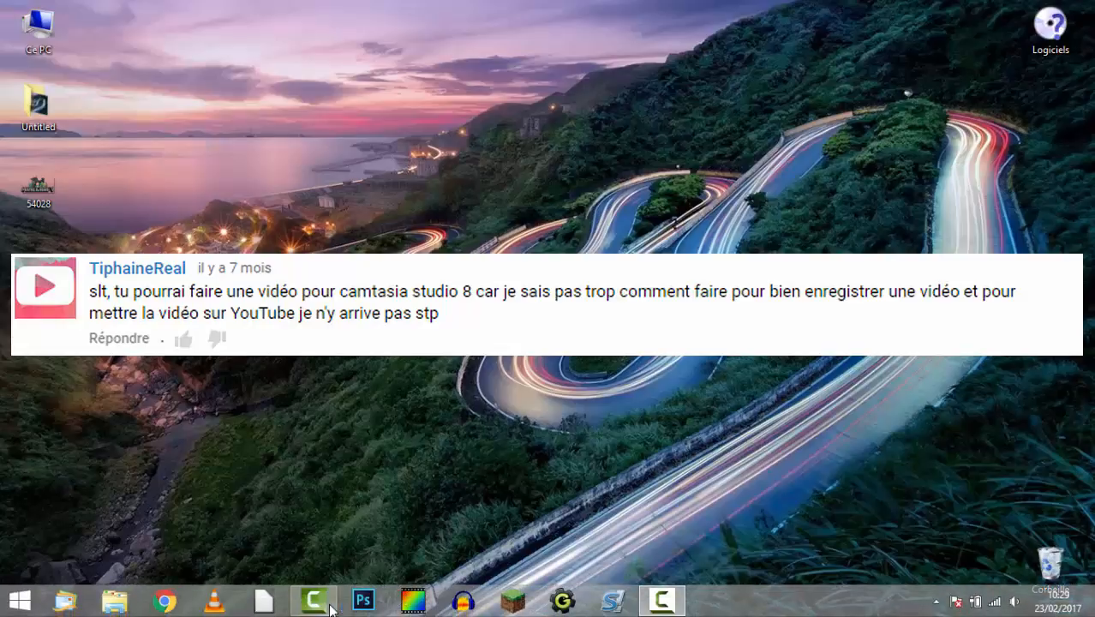
left_click(331, 607)
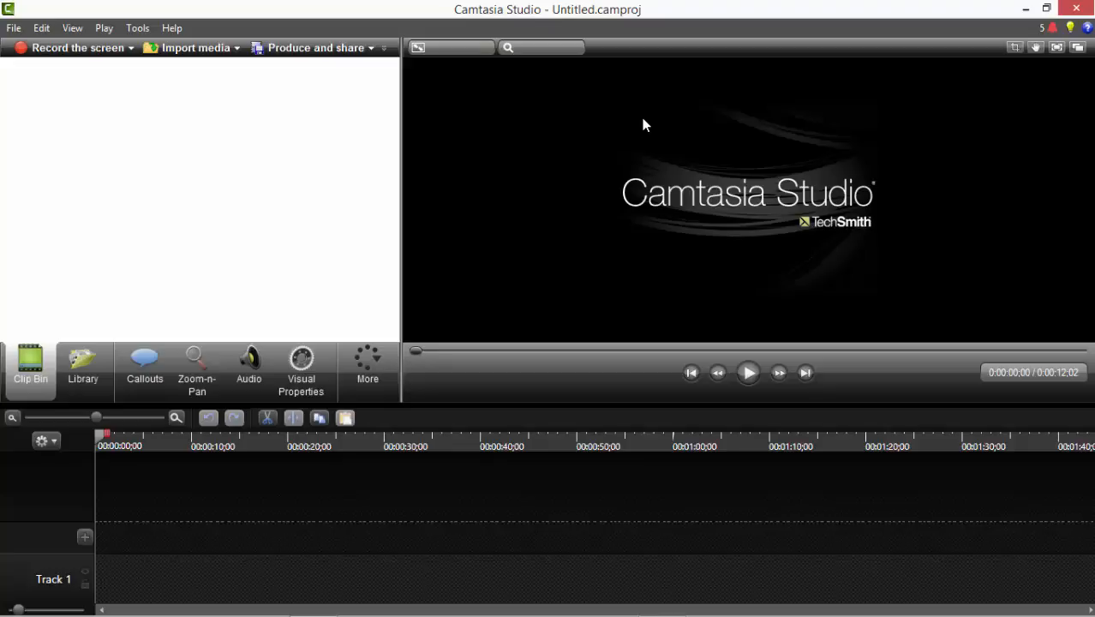
left_click(1025, 8)
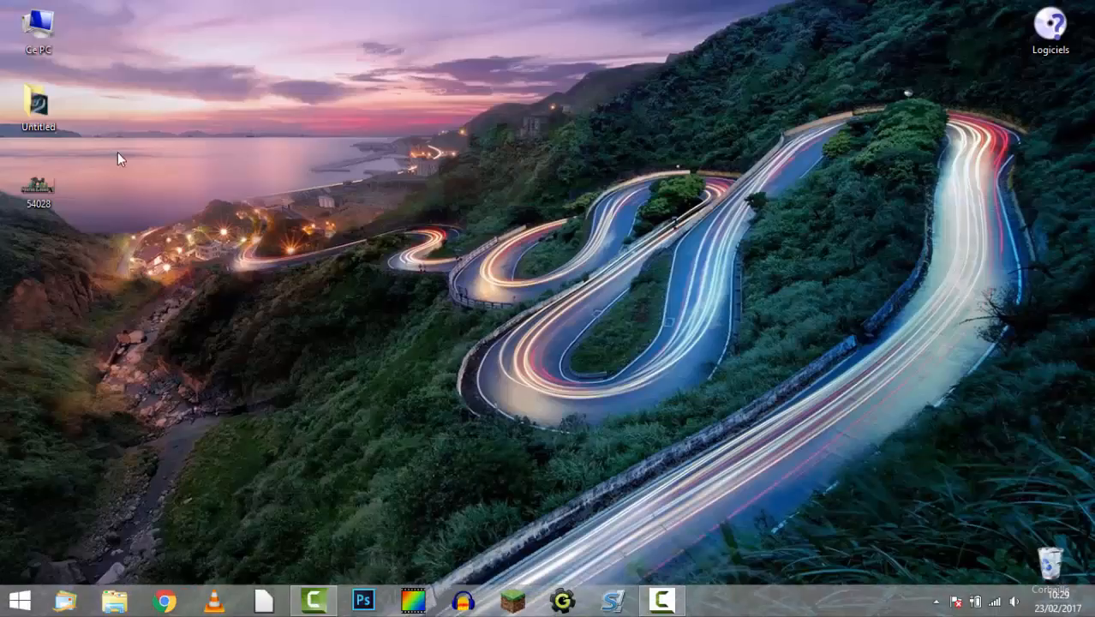
Step: Open the Untitled folder on the desktop, select the Untitled video inside it and close the folder
double_click(37, 106)
left_click(459, 175)
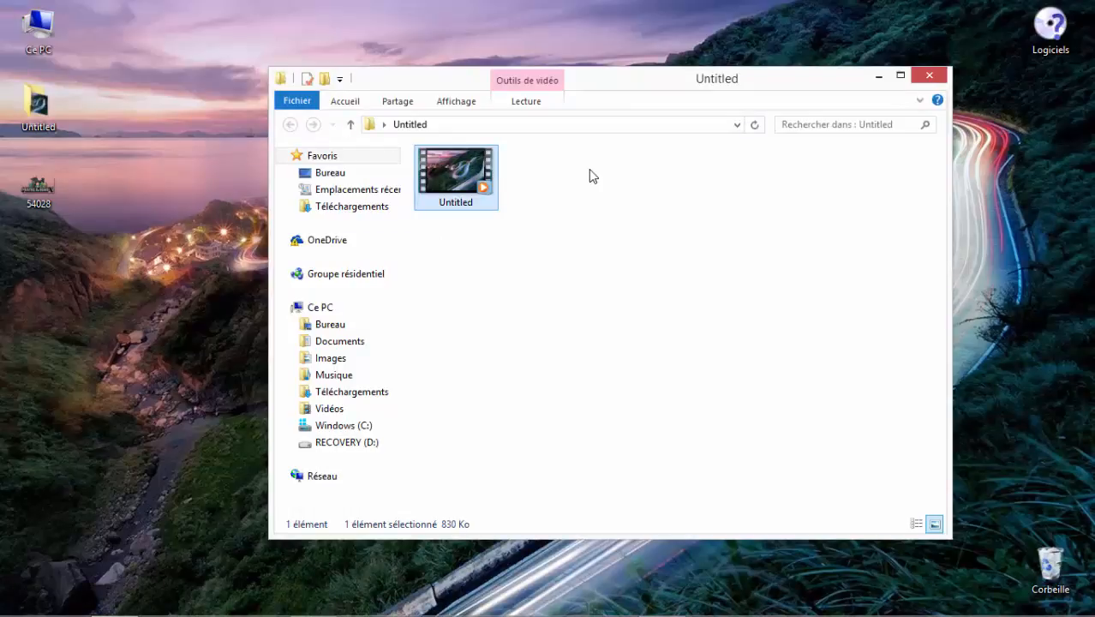
left_click(922, 75)
Step: Switch to Camtasia Studio and leave its window maximized
mouse_move(557, 615)
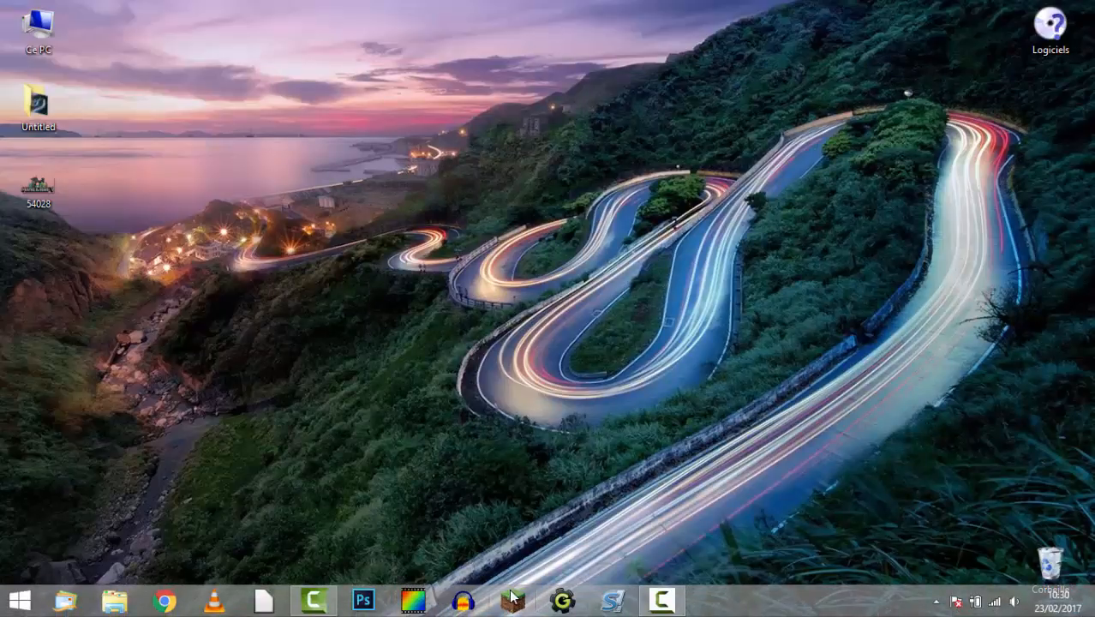
left_click(326, 597)
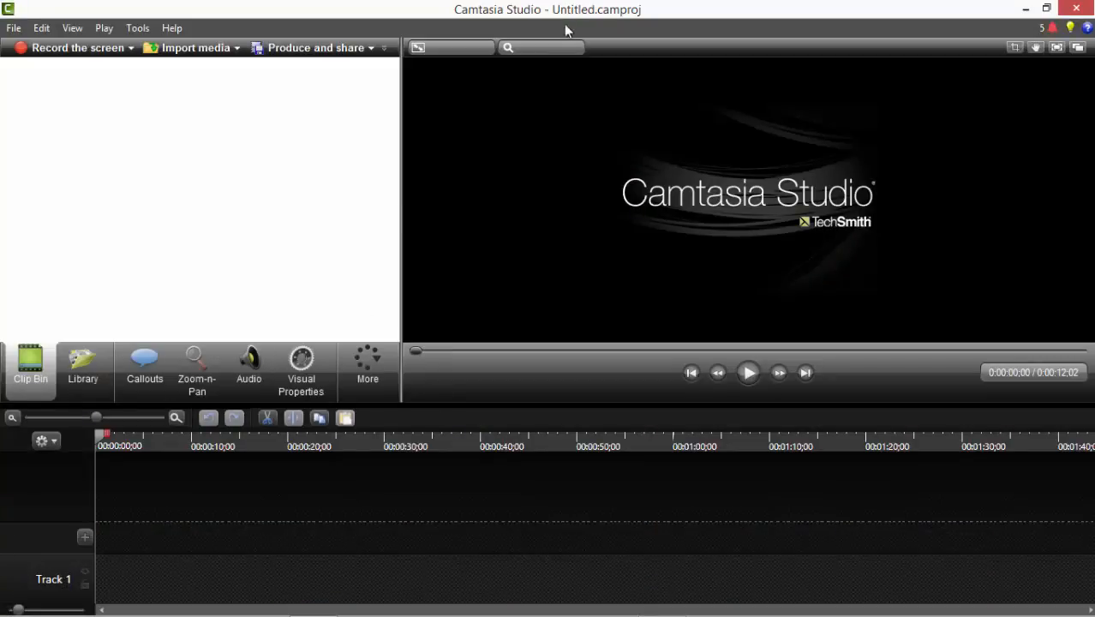
double_click(598, 8)
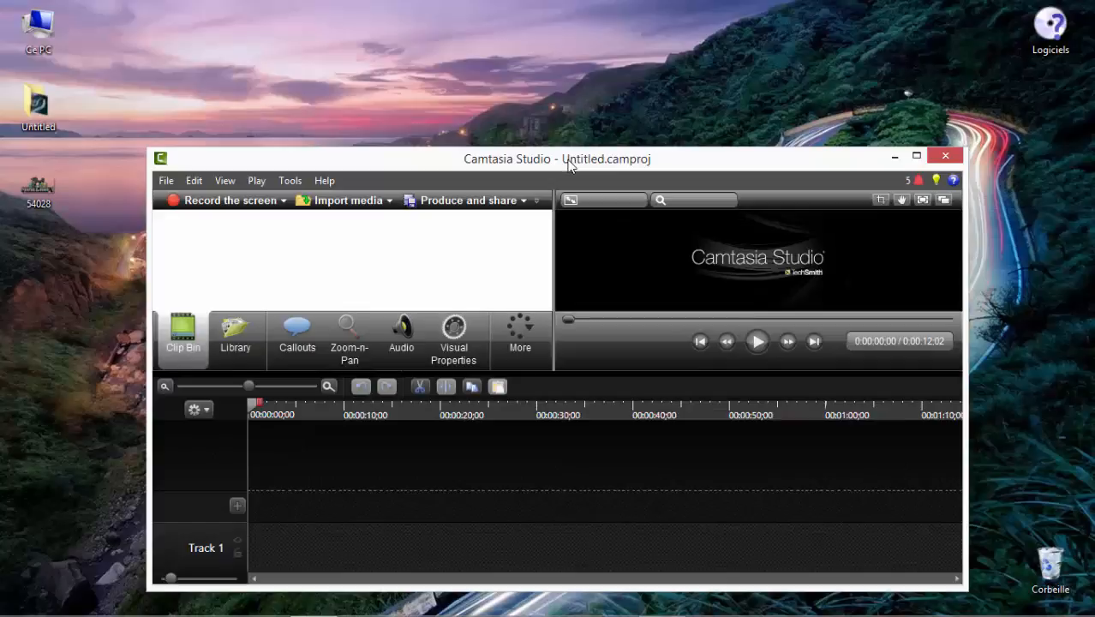
double_click(568, 161)
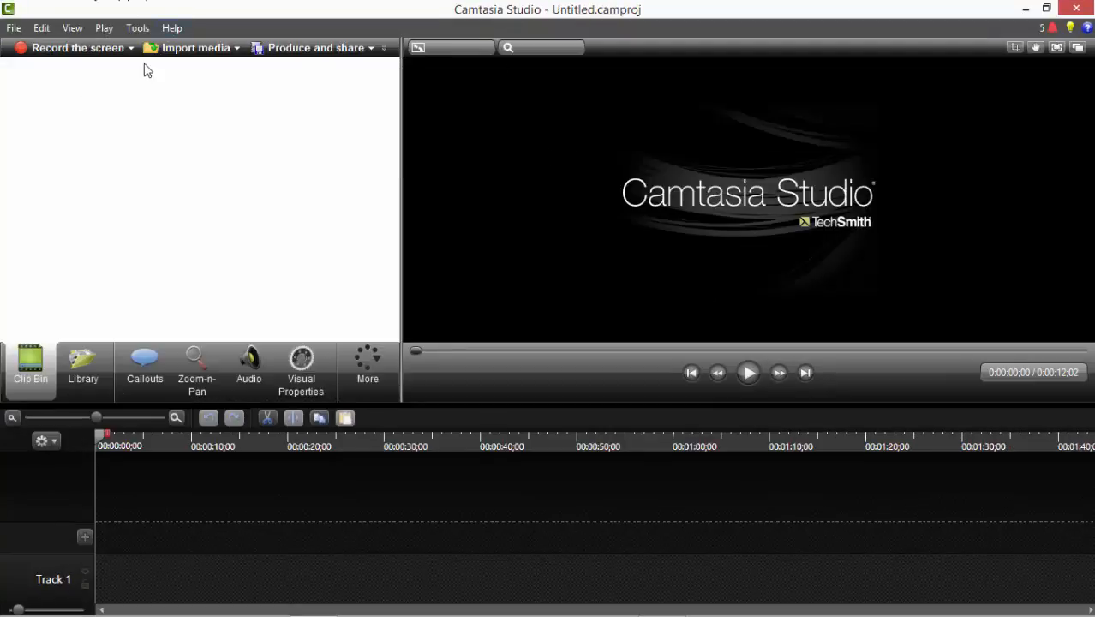
Step: Bring up the Camtasia recorder window to view its recording controls and minimize it again
left_click(662, 608)
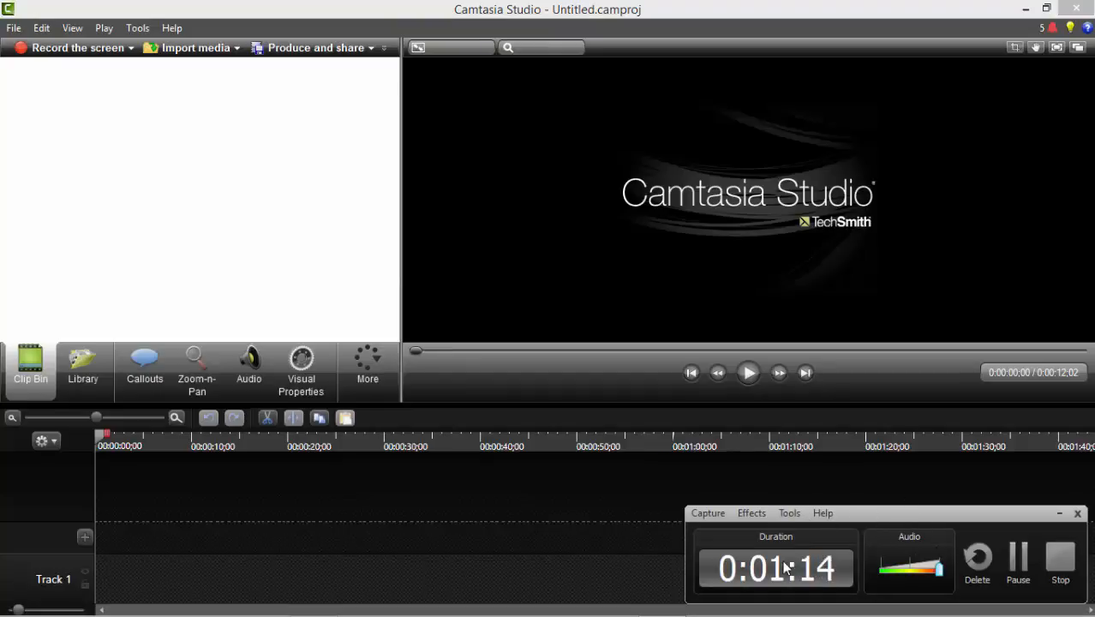
left_click(1057, 514)
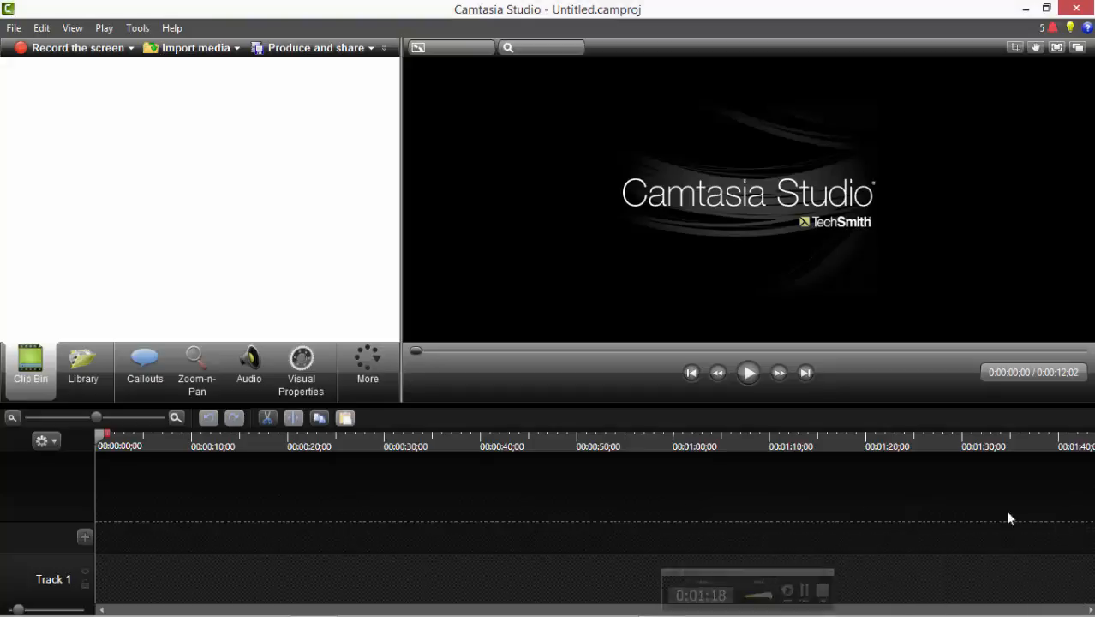
Step: Import the Untitled.mp4 video from the desktop's Untitled folder into the project
left_click(190, 48)
double_click(257, 213)
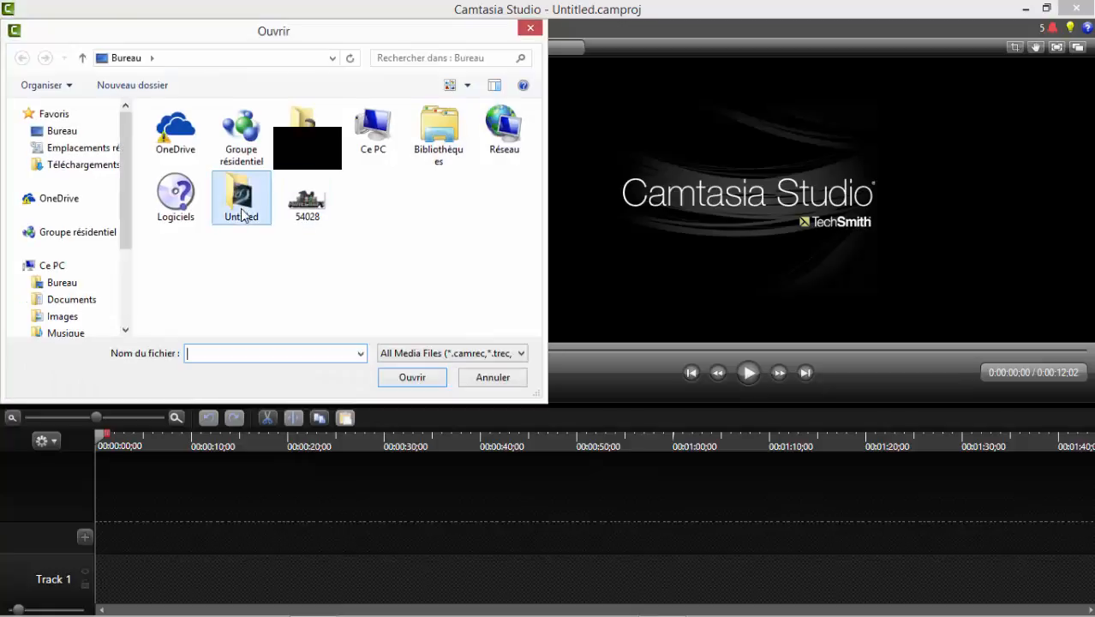
double_click(225, 163)
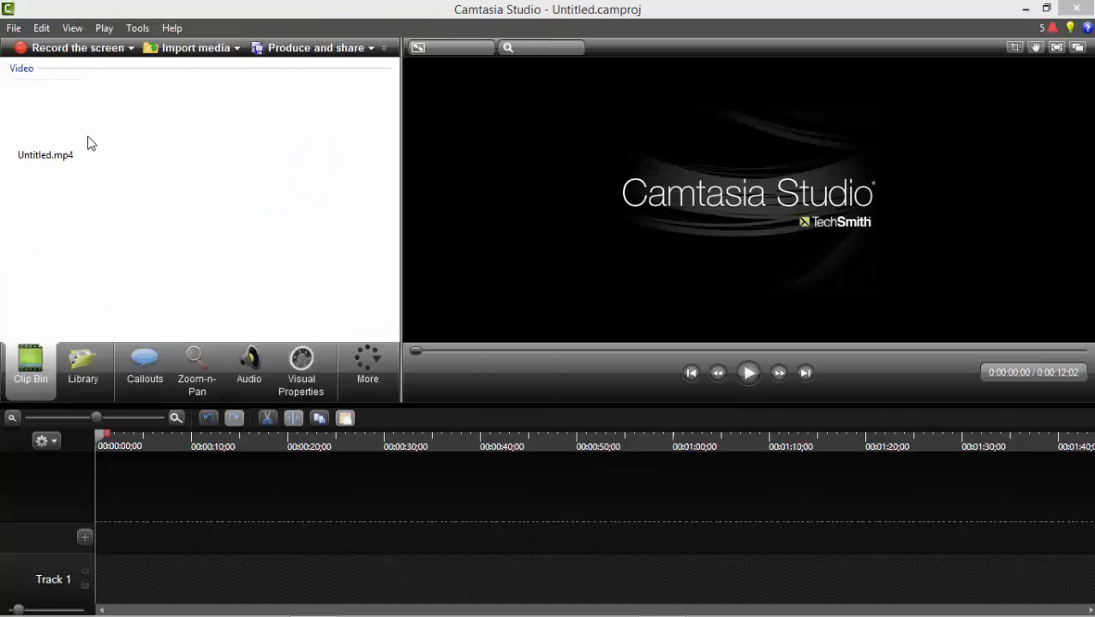
Step: Place Untitled.mp4 on Track 1 and align it with the start of the timeline
left_click_drag(28, 111, 163, 571)
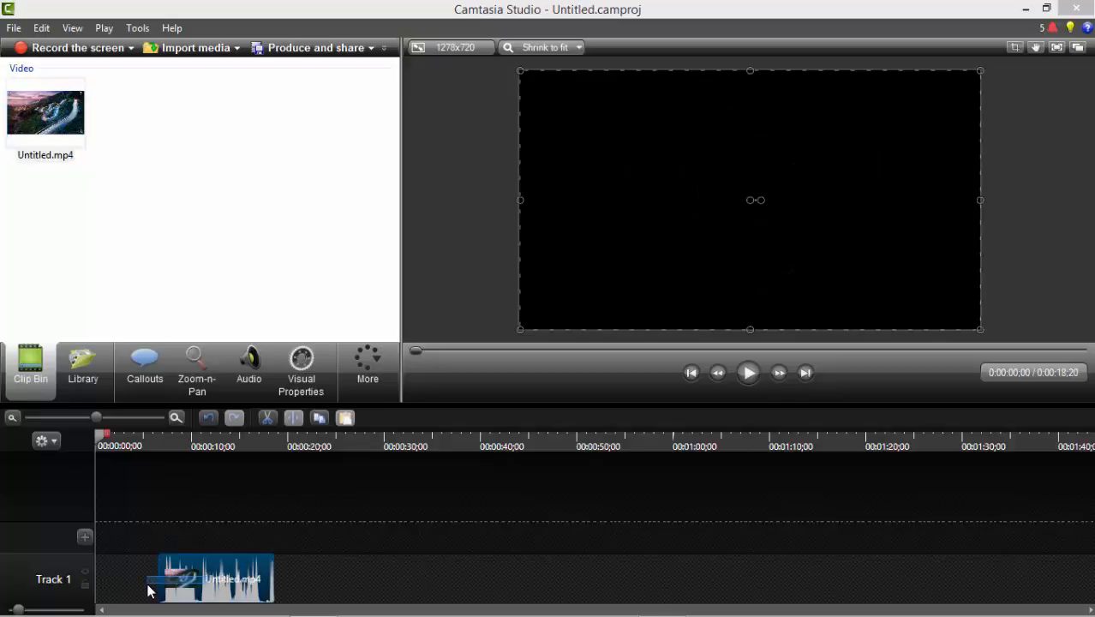
left_click_drag(185, 587, 109, 599)
left_click_drag(47, 115, 198, 180)
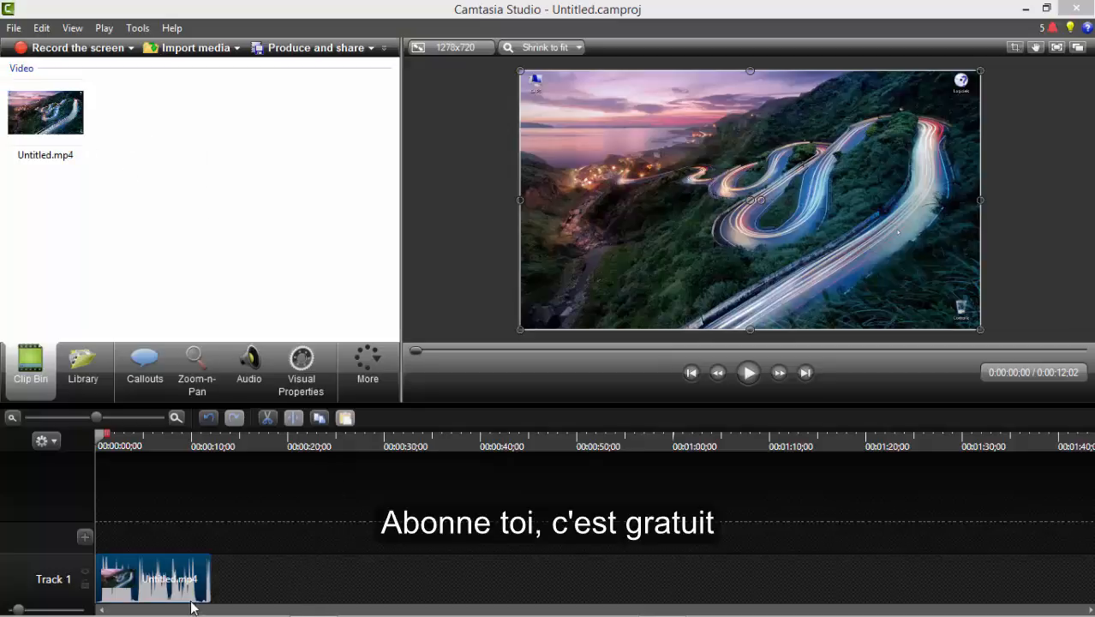
left_click_drag(140, 588, 112, 593)
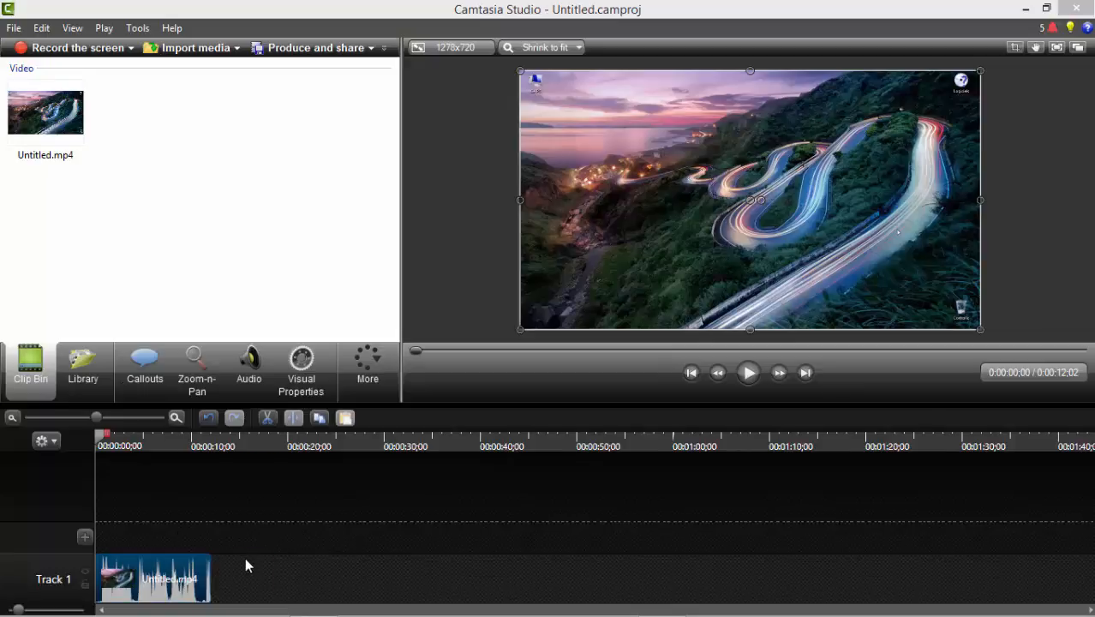
Step: Inspect the clip's waveform up close, preview its opening seconds and return the playhead to the start
scroll(246, 566, "up", 3)
scroll(410, 566, "up", 3)
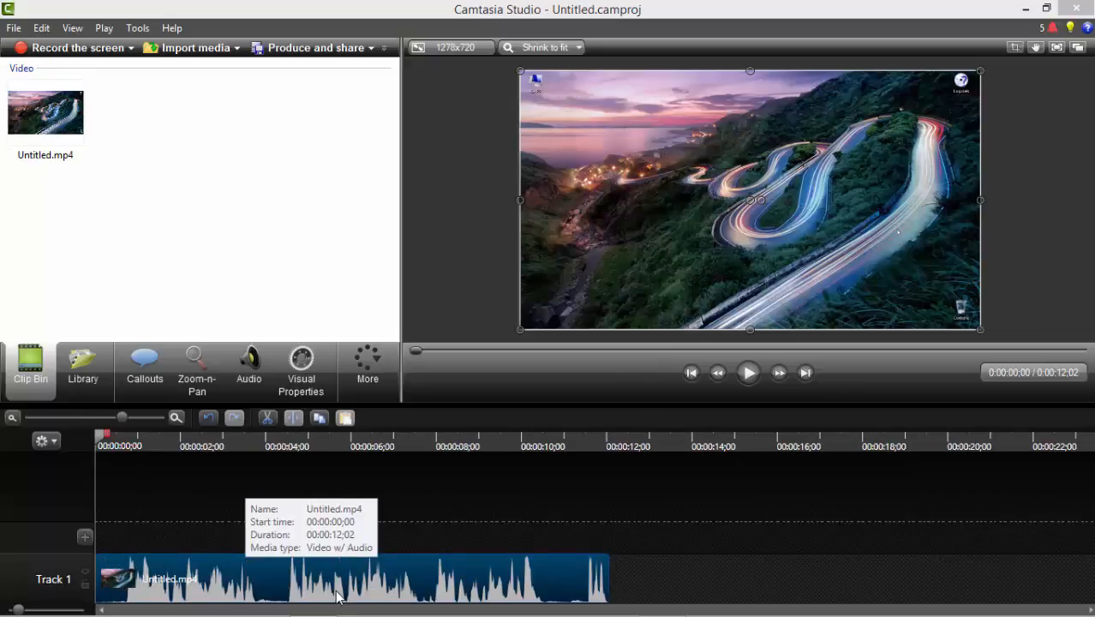
scroll(411, 564, "up", 2)
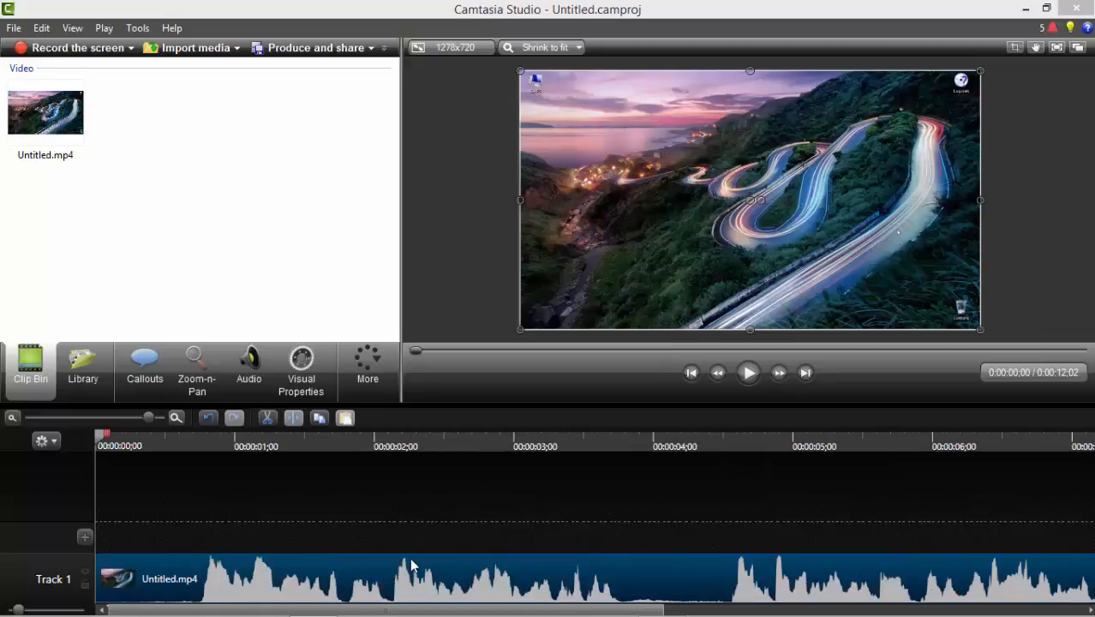
left_click_drag(380, 607, 239, 601)
left_click_drag(377, 606, 209, 602)
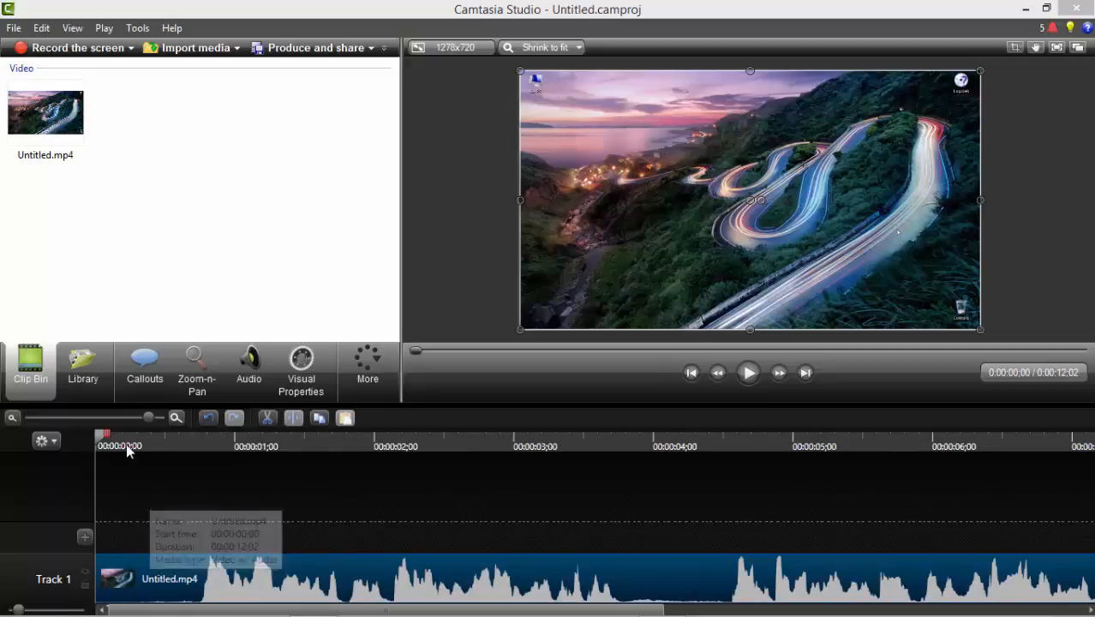
left_click(748, 374)
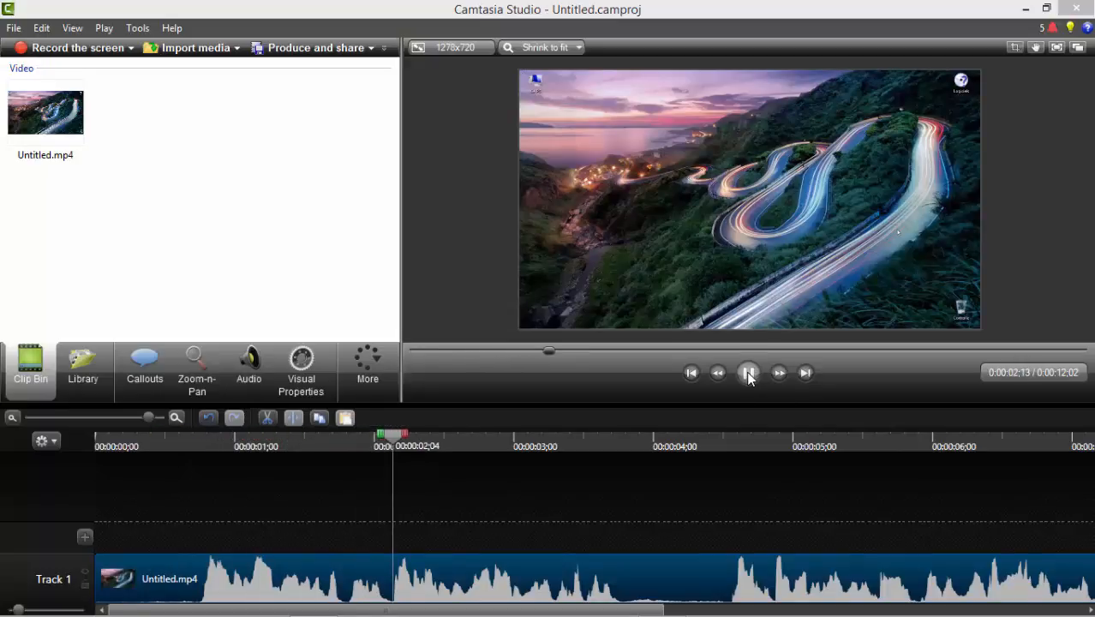
left_click(748, 374)
left_click_drag(467, 440, 98, 446)
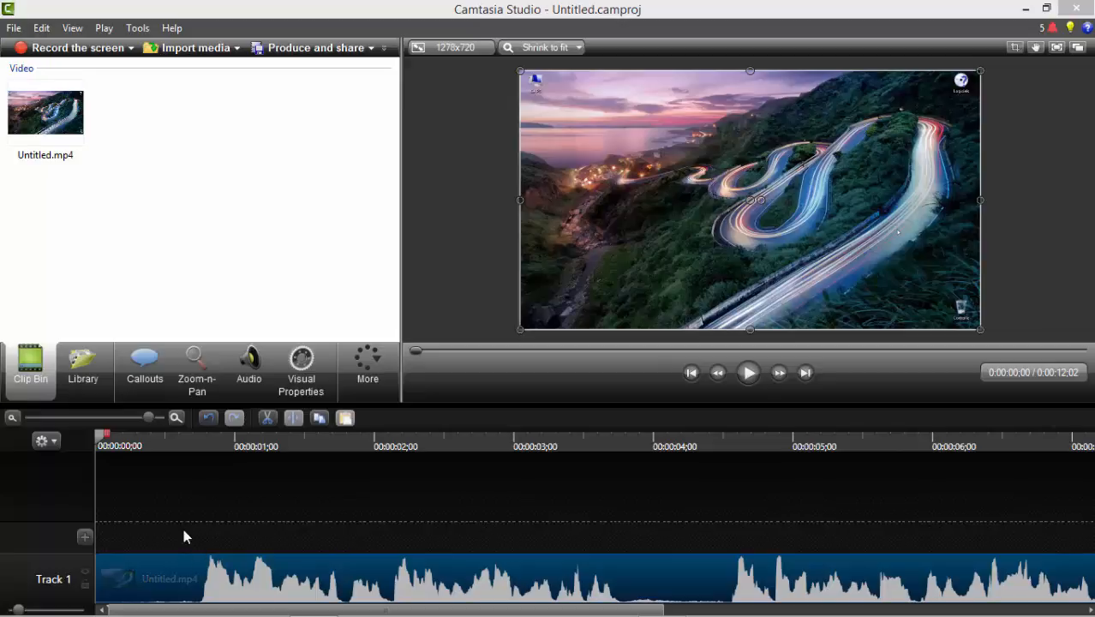
Step: Cut off the silent opening of the clip up to 00:00:00;21 and move the remaining part to the start of Track 1
left_click_drag(101, 439, 195, 457)
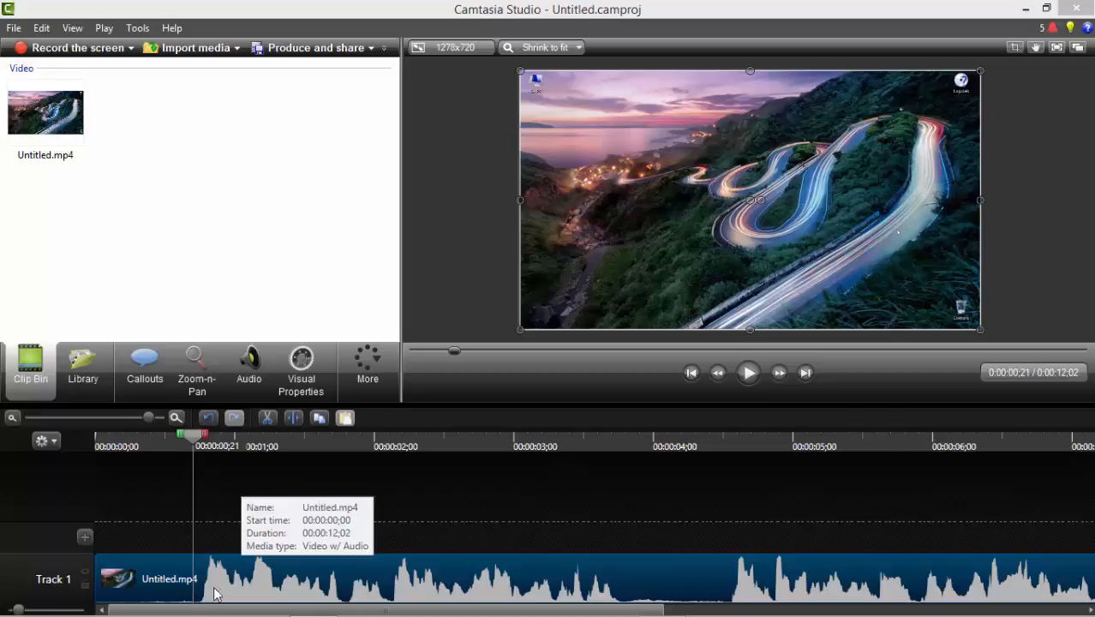
left_click(293, 422)
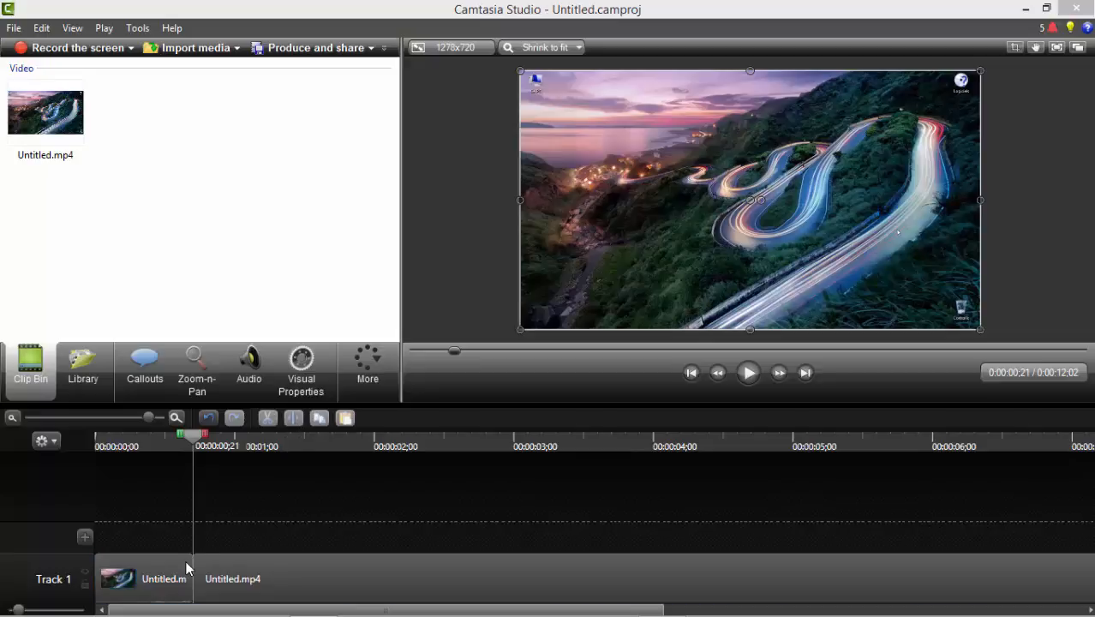
left_click(227, 562)
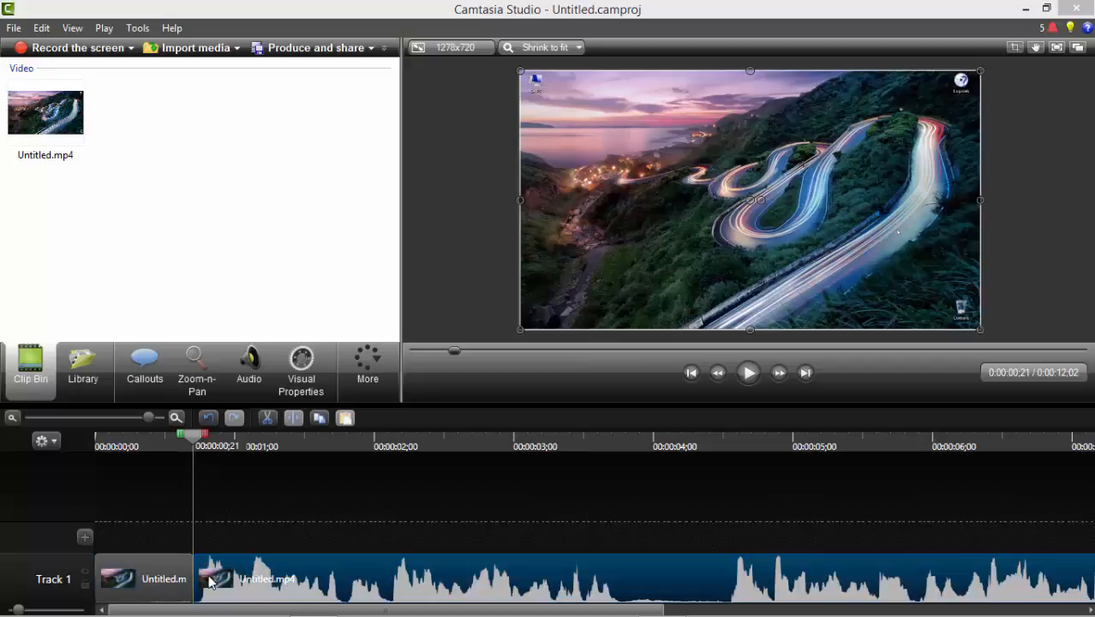
left_click(177, 582)
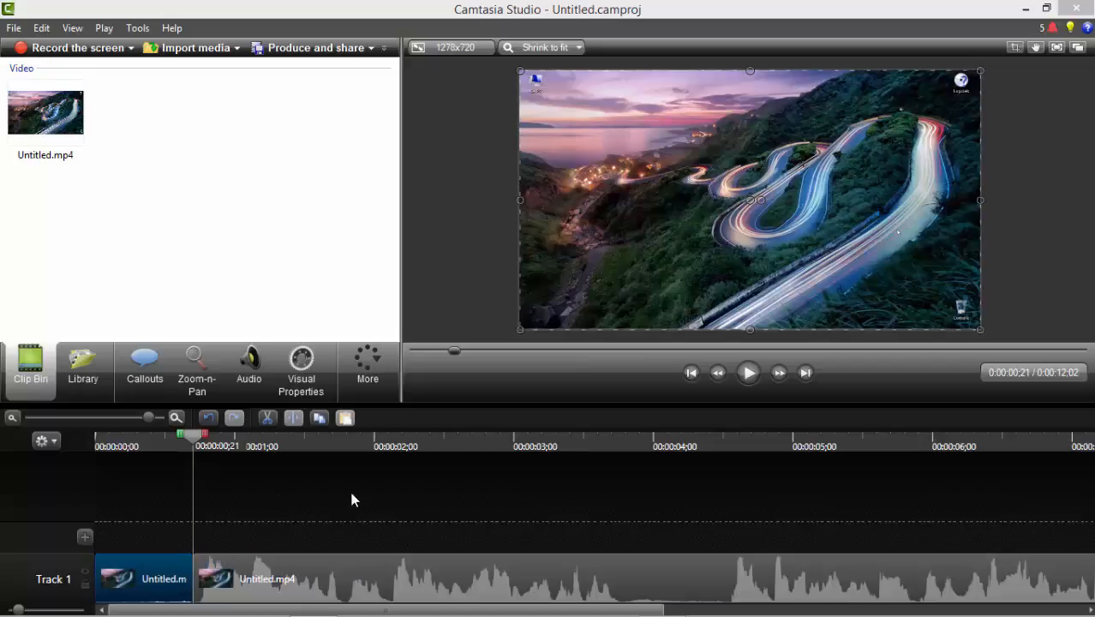
key("Delete")
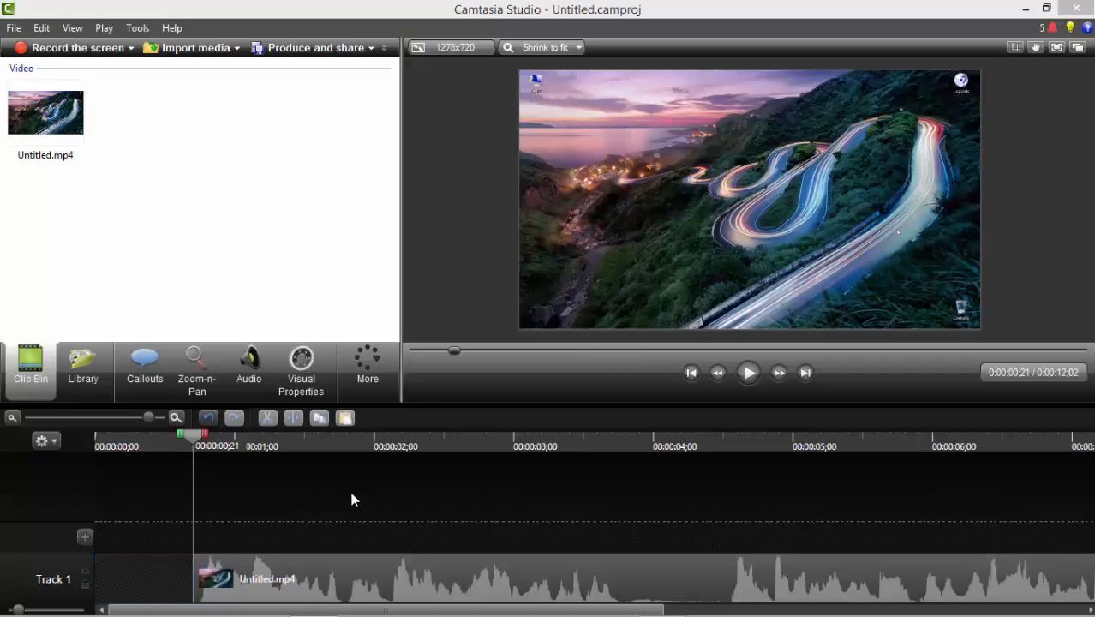
left_click_drag(227, 587, 129, 593)
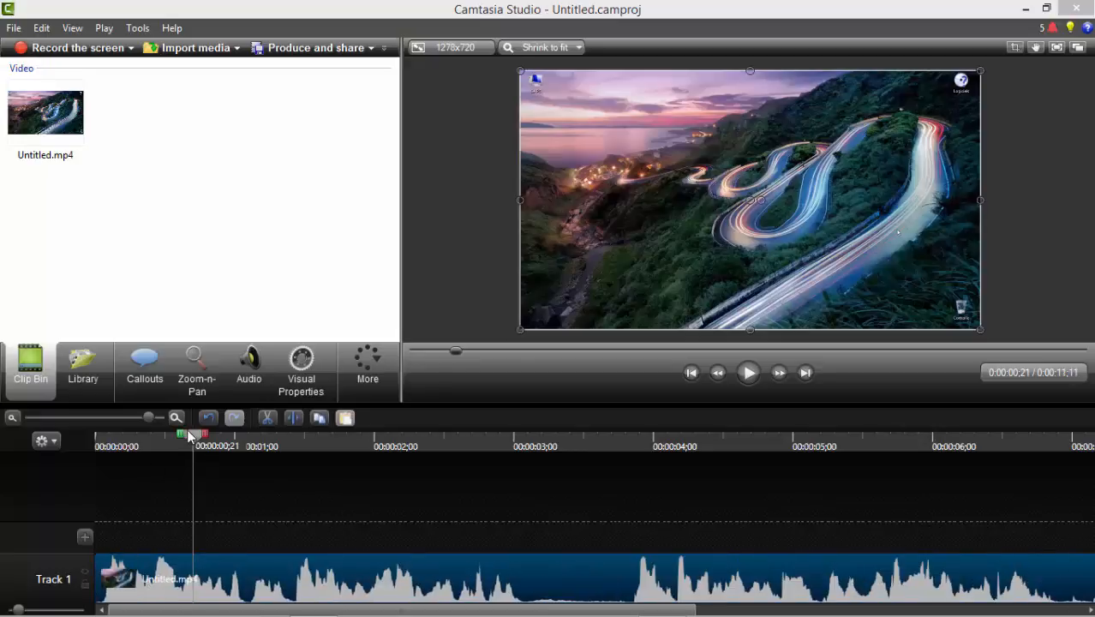
Step: Split the clip at 00:00:03;02 and at 00:00:03;25, around the silent passage
left_click_drag(191, 435, 509, 490)
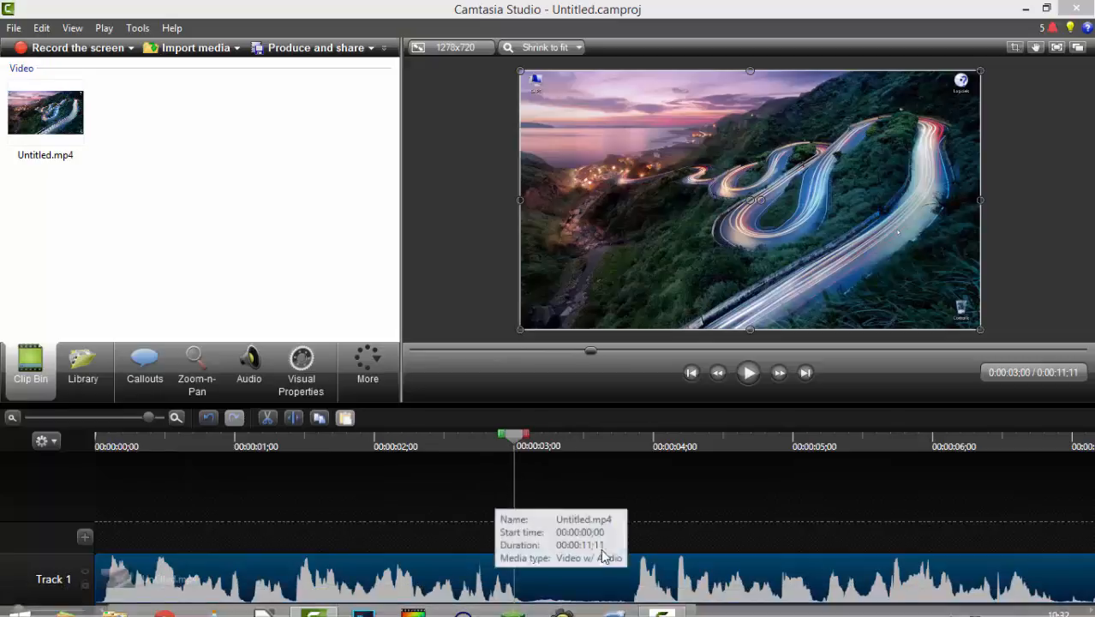
left_click_drag(519, 438, 527, 438)
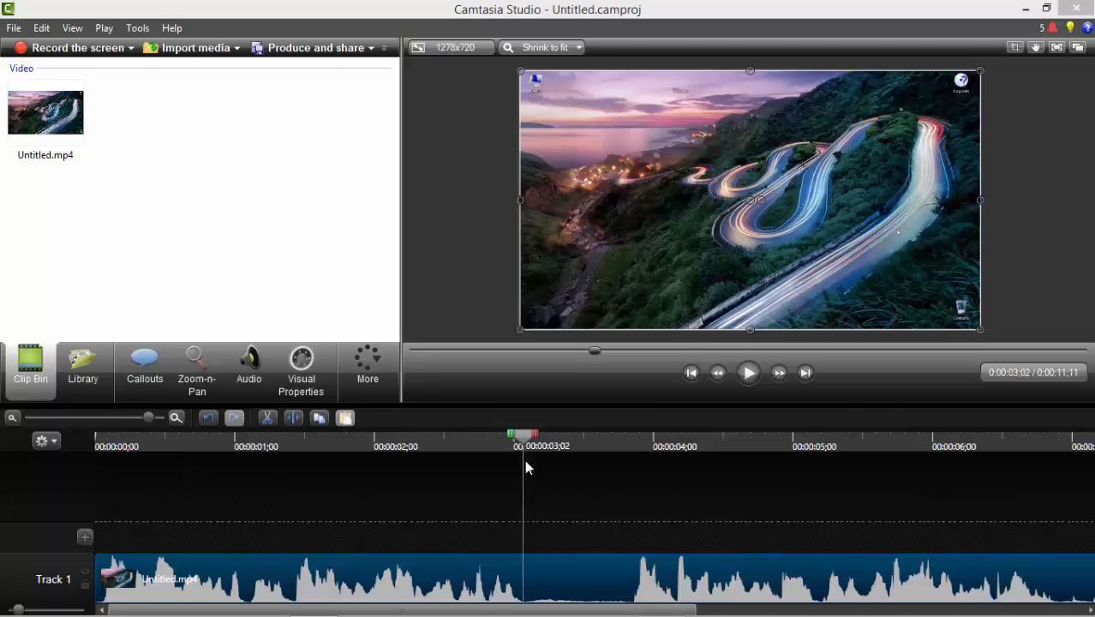
left_click(292, 418)
left_click(561, 588)
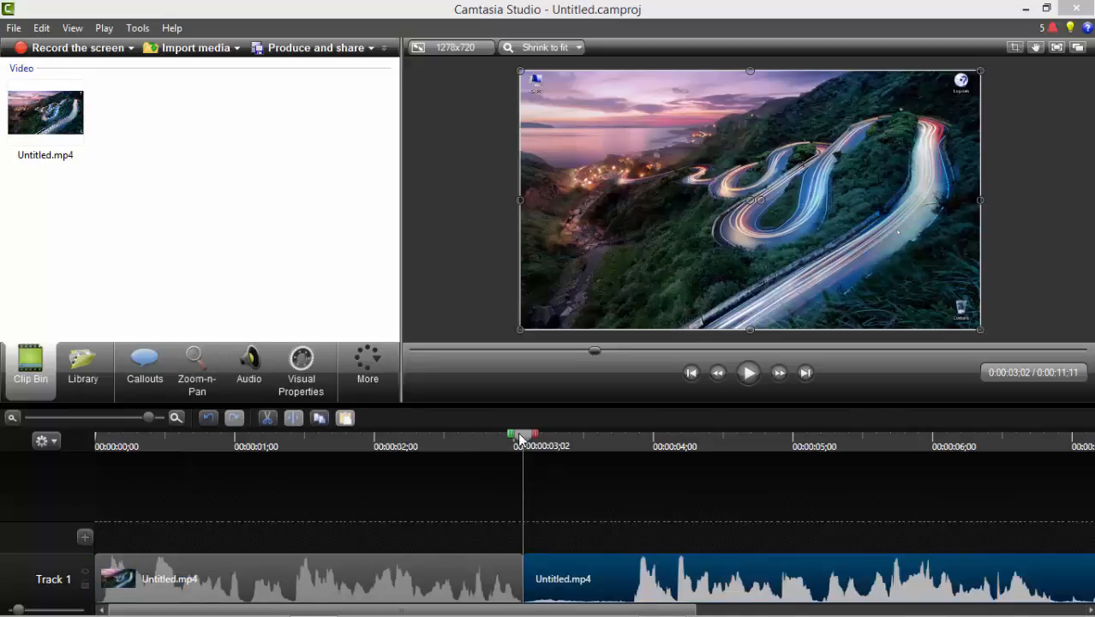
left_click_drag(520, 439, 628, 452)
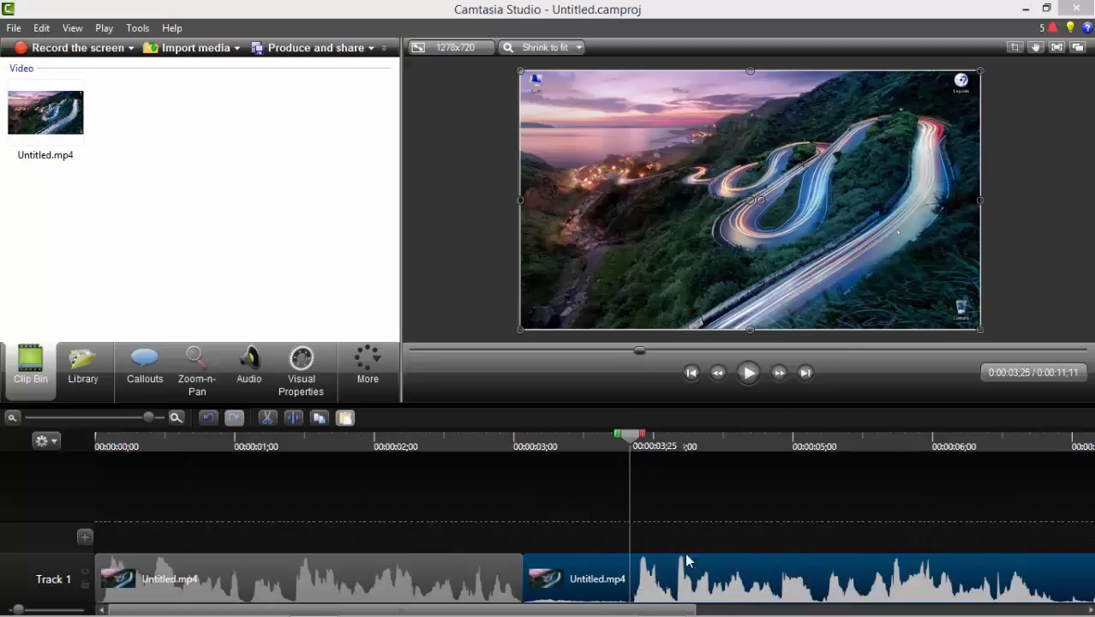
left_click(293, 419)
Step: Delete the short silent segment between the two splits and close the gap by moving the last part against the first
left_click(450, 587)
left_click(599, 570)
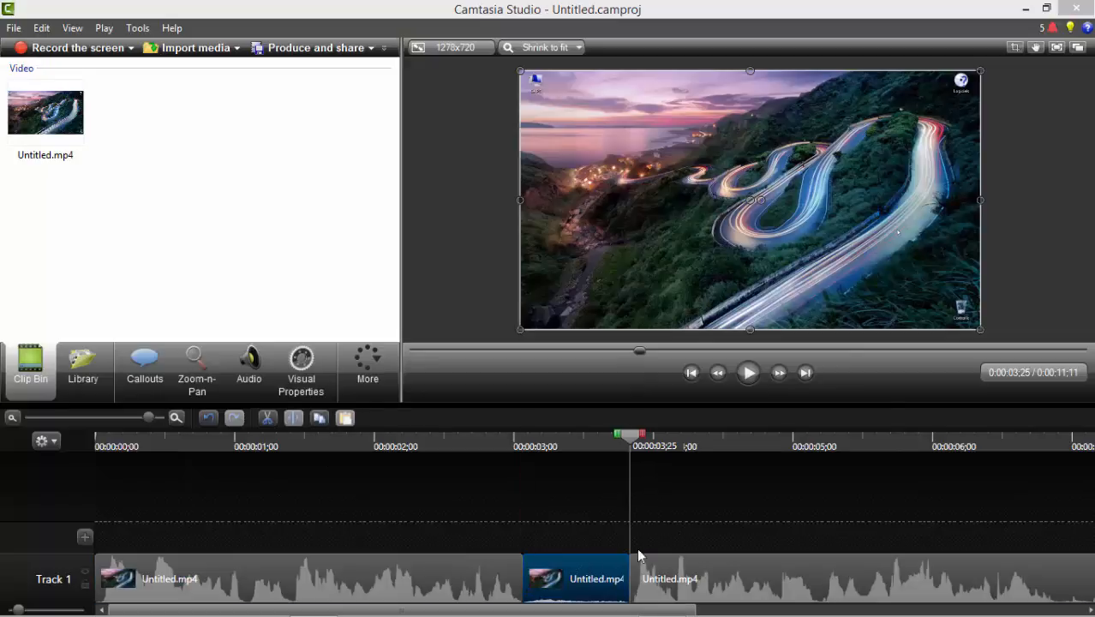
left_click(682, 565)
left_click(590, 572)
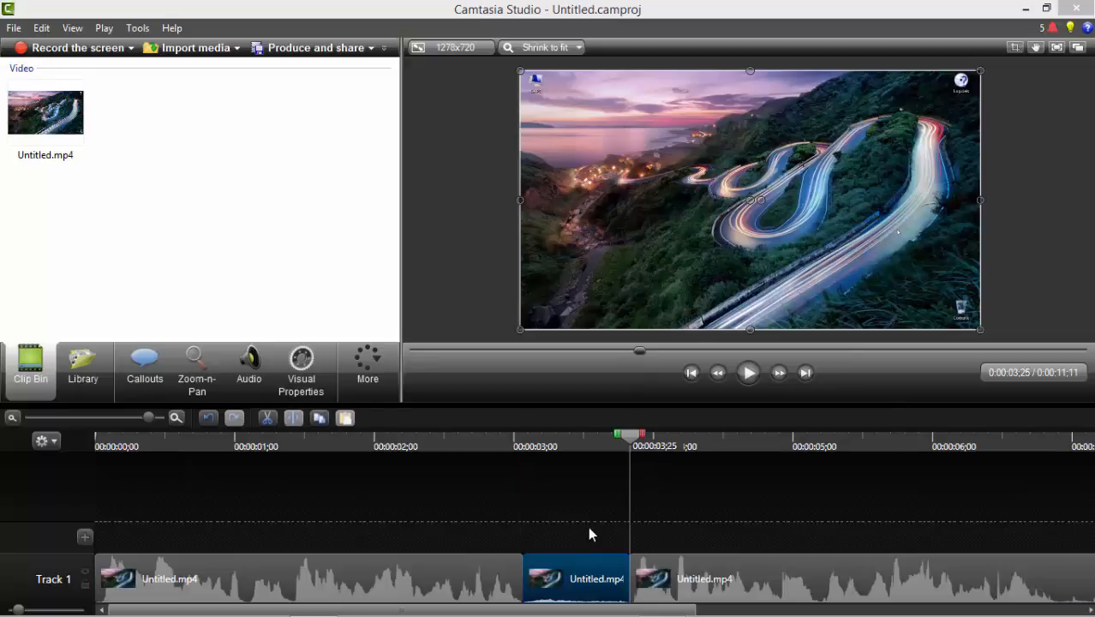
key("Delete")
left_click_drag(653, 580, 529, 602)
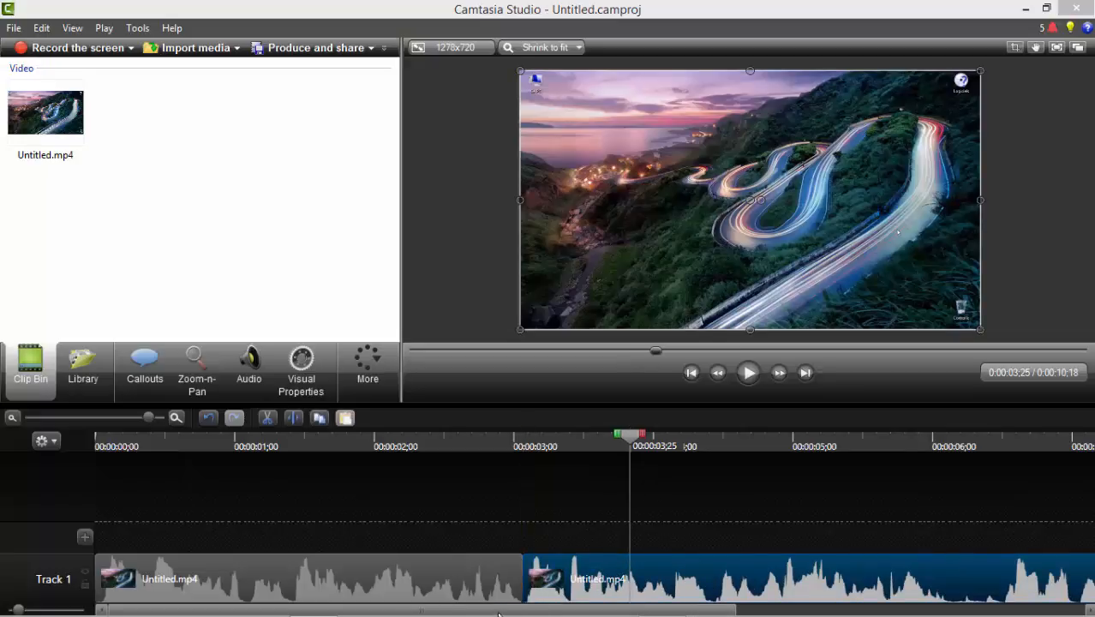
Step: Split the second clip at 00:00:09;01 and delete the trailing part with its silent passage
scroll(870, 589, "right", 5)
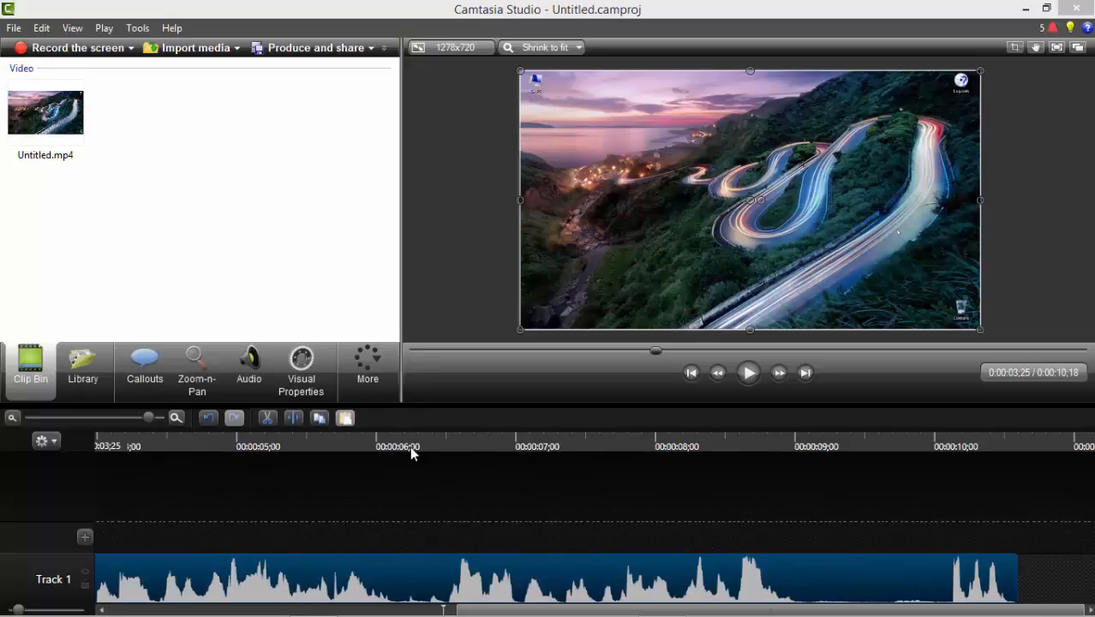
left_click(783, 444)
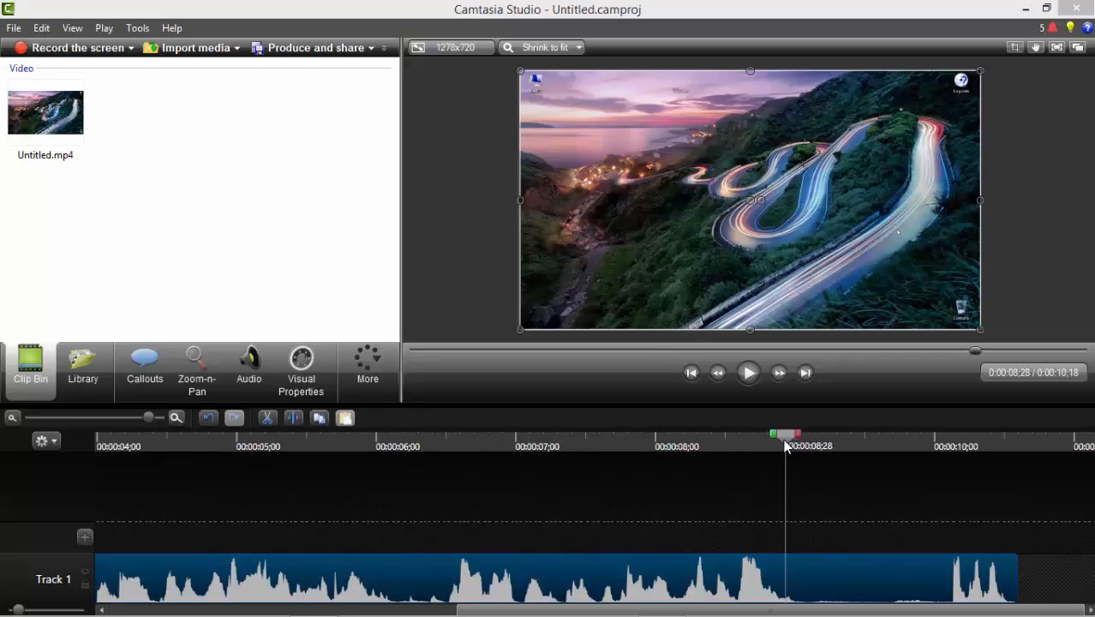
left_click_drag(781, 447, 800, 442)
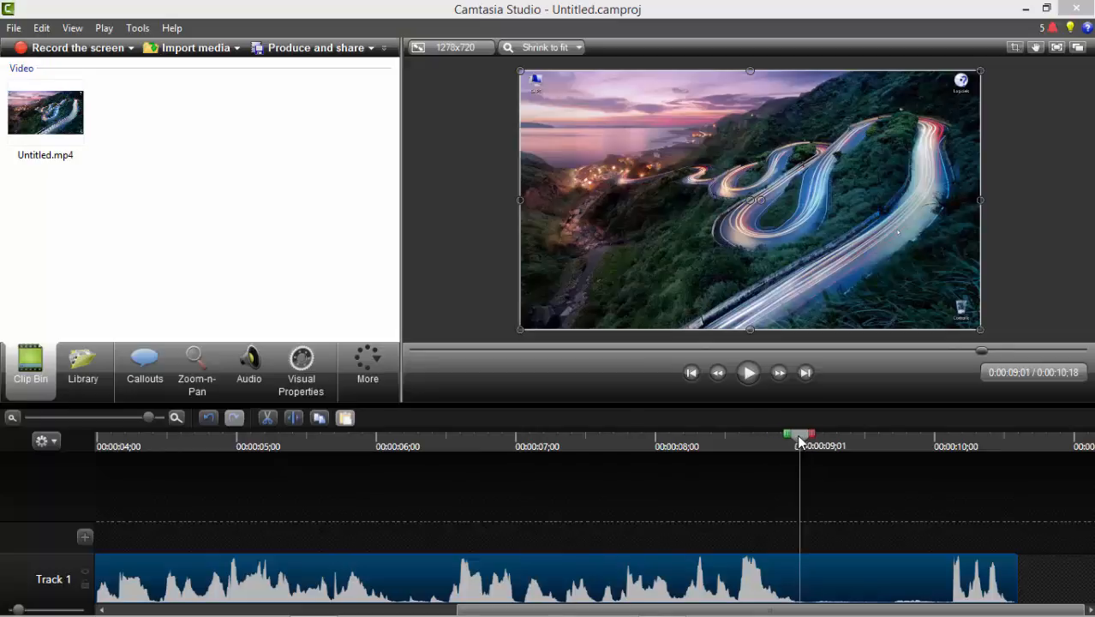
left_click(293, 417)
left_click(849, 562)
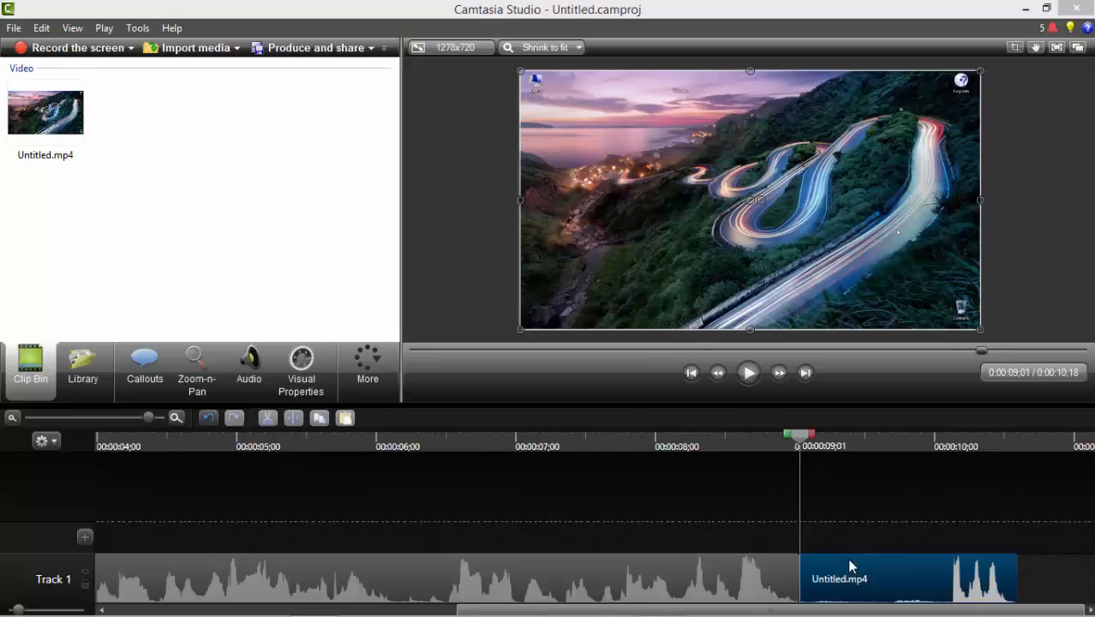
key("Delete")
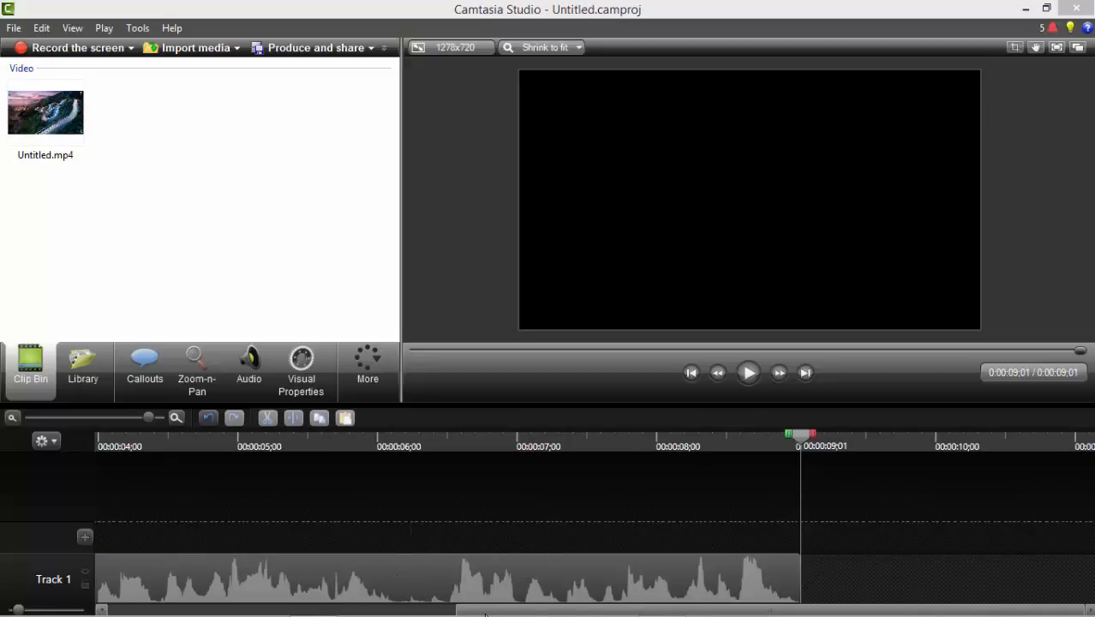
left_click_drag(439, 608, 95, 600)
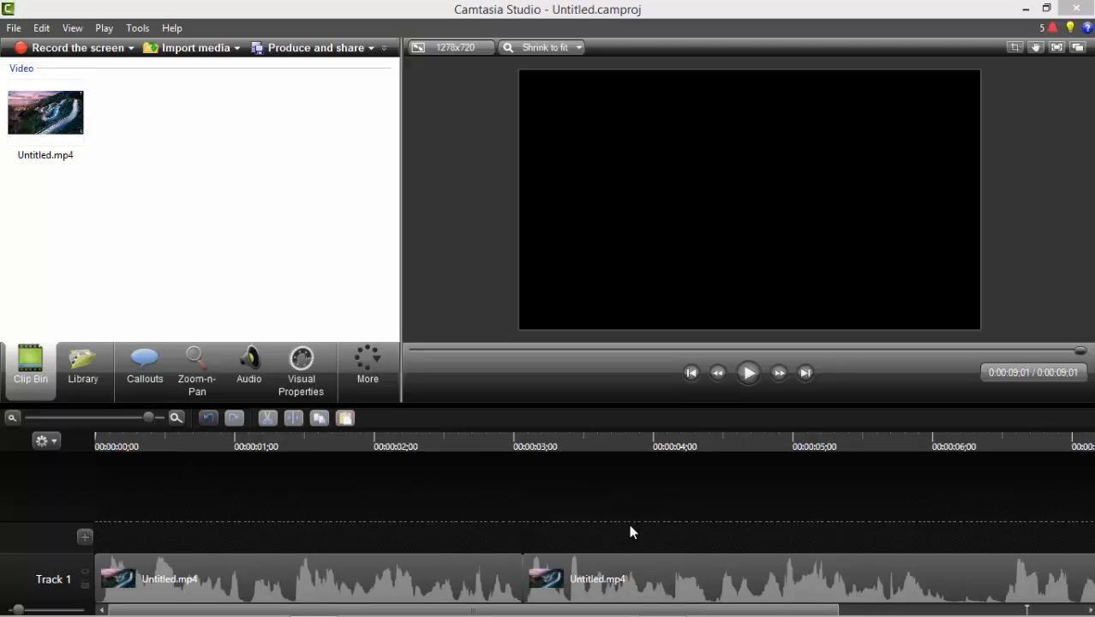
left_click(508, 560)
left_click(553, 572)
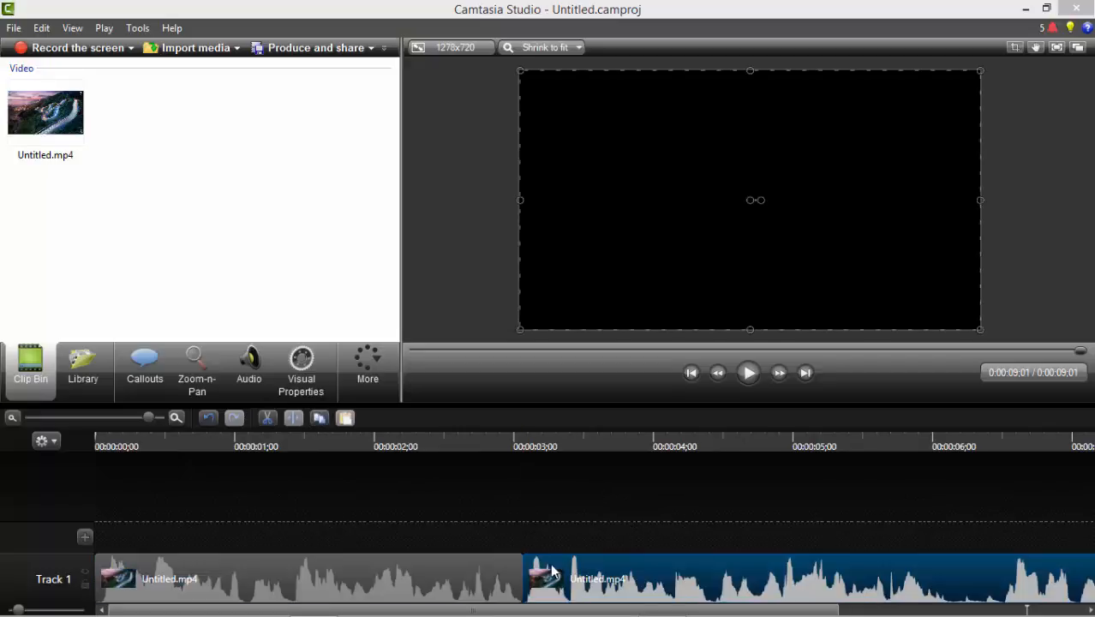
left_click(482, 518)
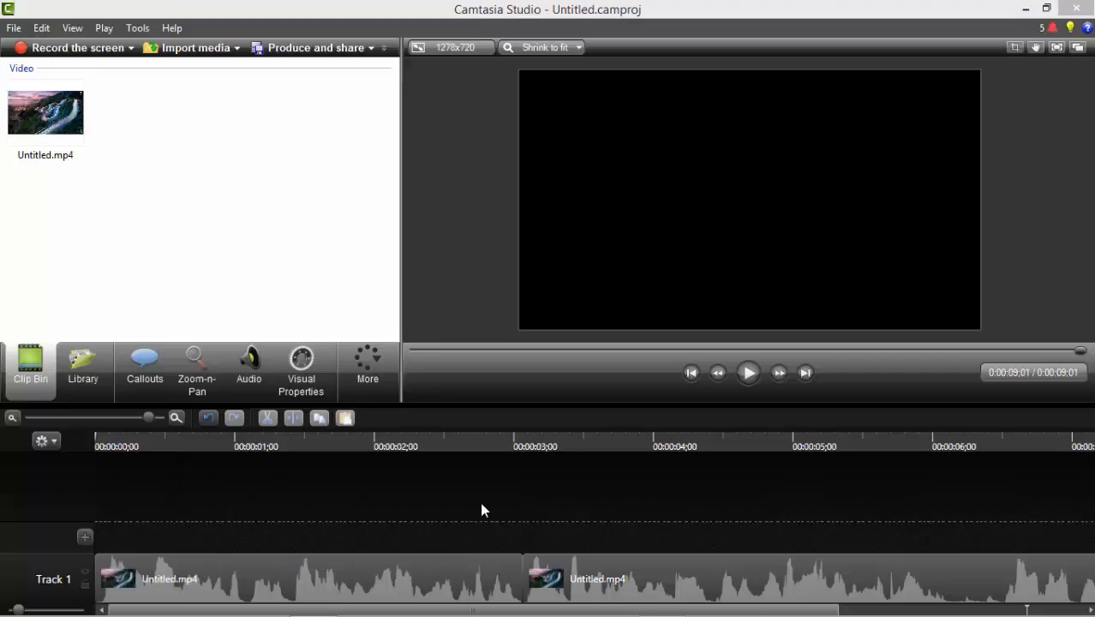
left_click(515, 565)
left_click(527, 566)
left_click(507, 567)
left_click(539, 569)
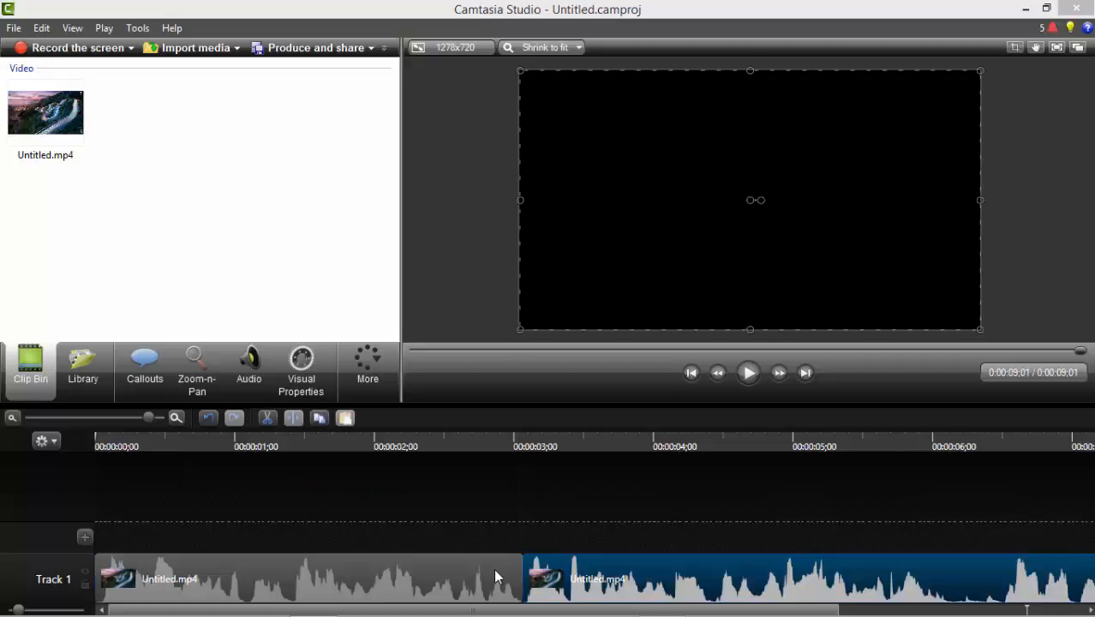
left_click(495, 576)
left_click(537, 571)
left_click(486, 575)
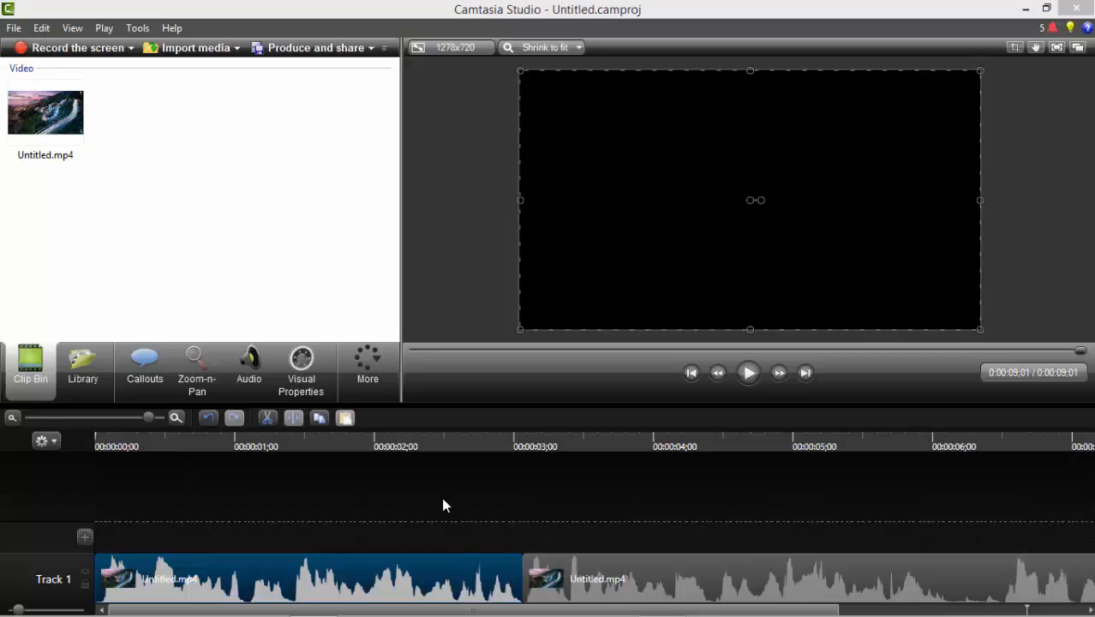
left_click(583, 568)
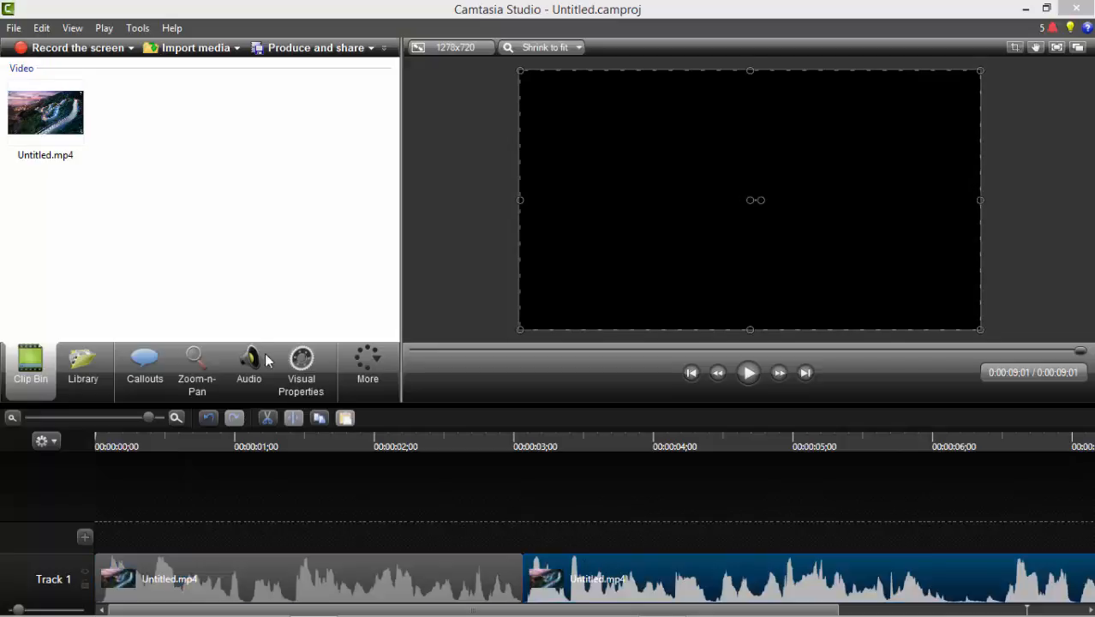
left_click(453, 561)
left_click(637, 571)
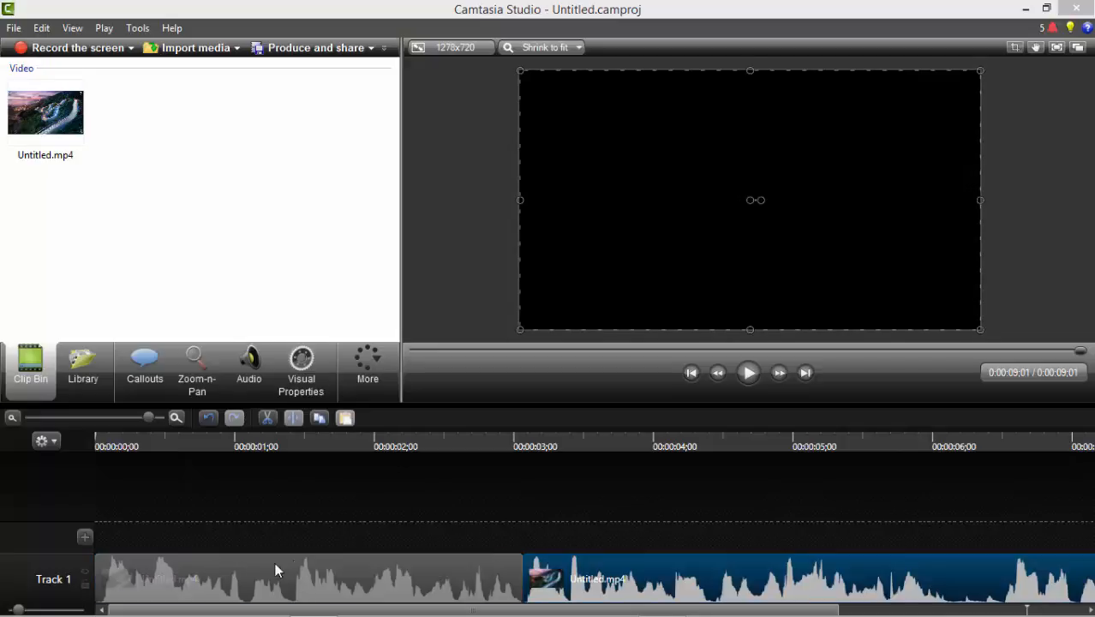
left_click(295, 559)
left_click(535, 564)
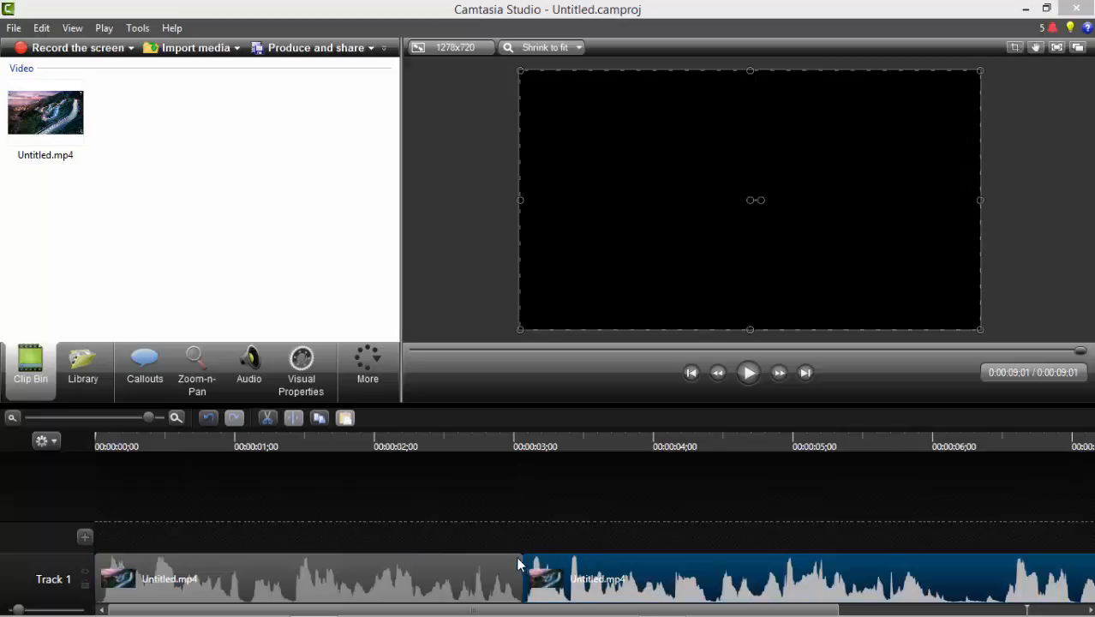
left_click(518, 565)
left_click(537, 566)
left_click(521, 566)
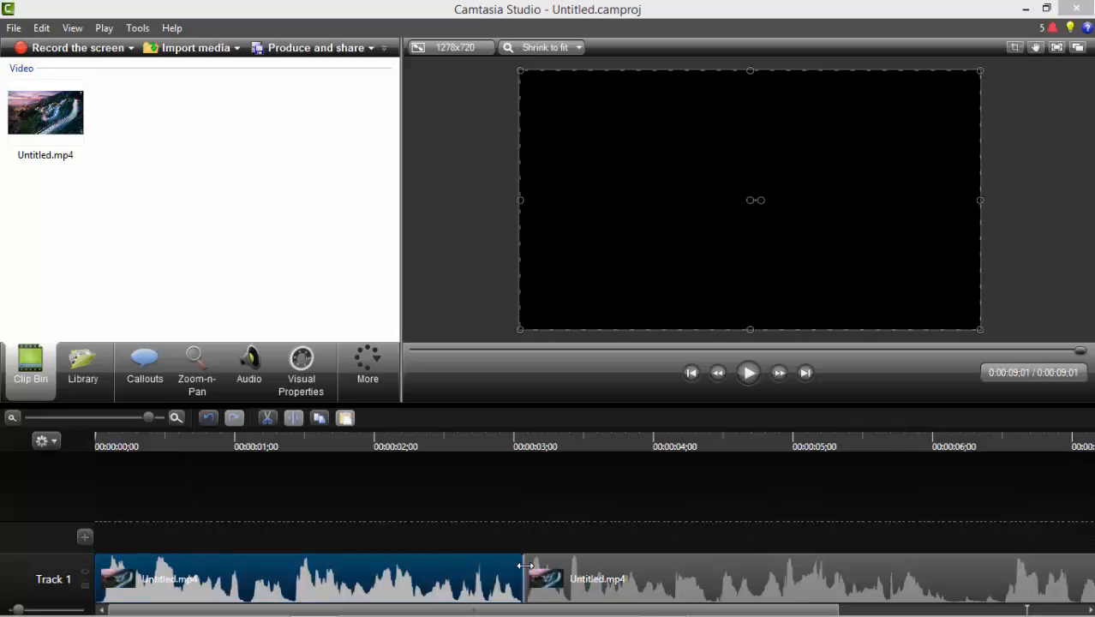
left_click(527, 567)
left_click(554, 502)
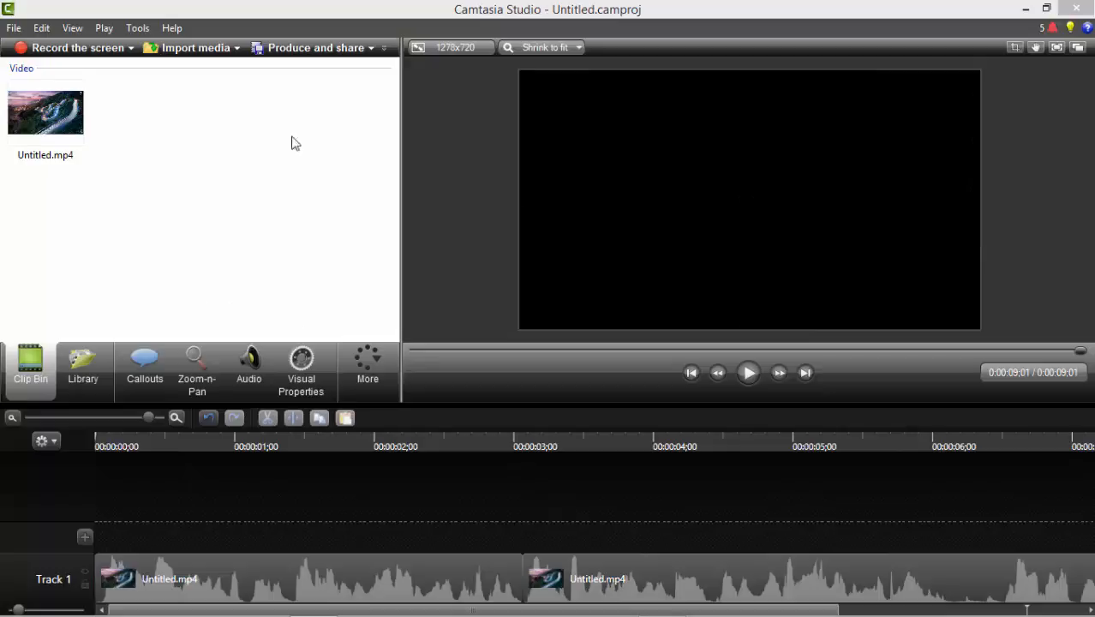
Step: Set the playhead at 00:00:00;29 and import the image 54028.png from the Bureau folder
left_click(188, 447)
left_click_drag(185, 434, 230, 433)
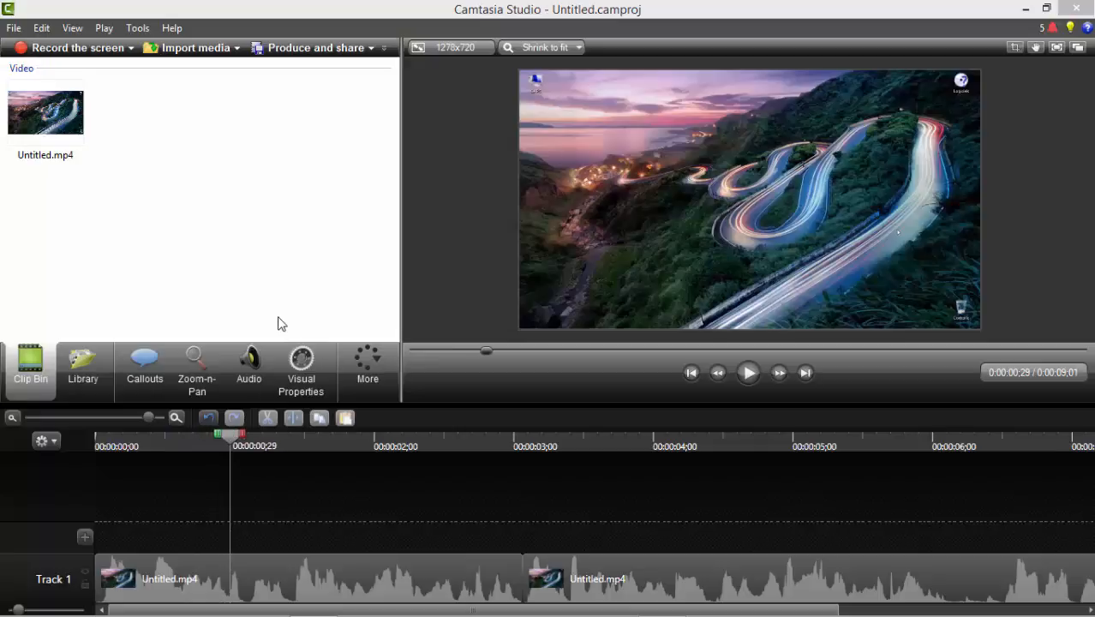
left_click(174, 49)
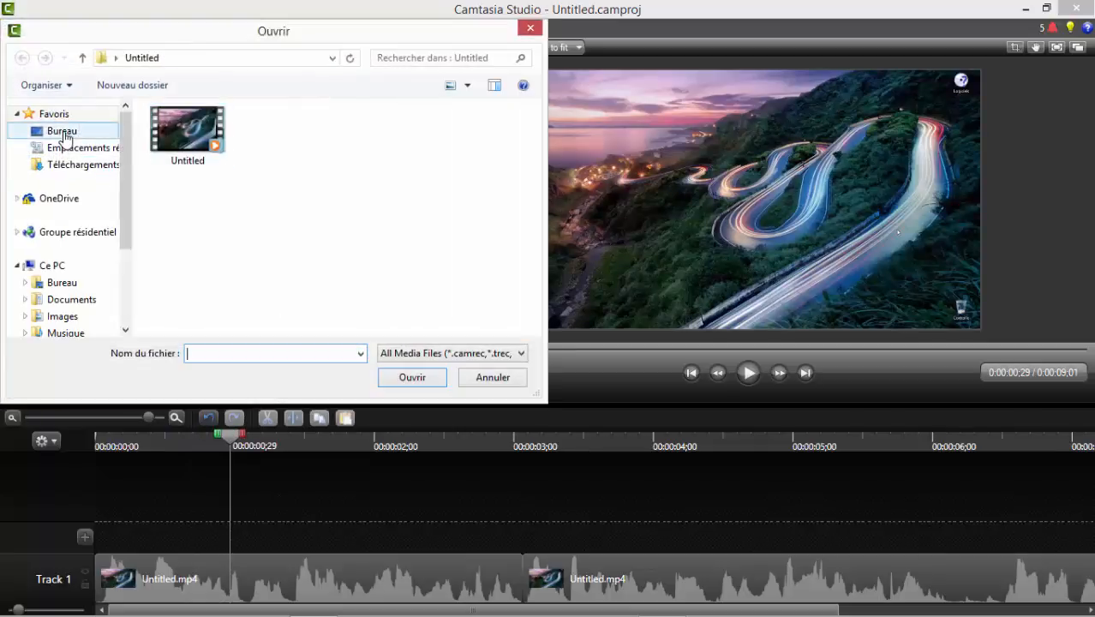
left_click(64, 132)
double_click(293, 196)
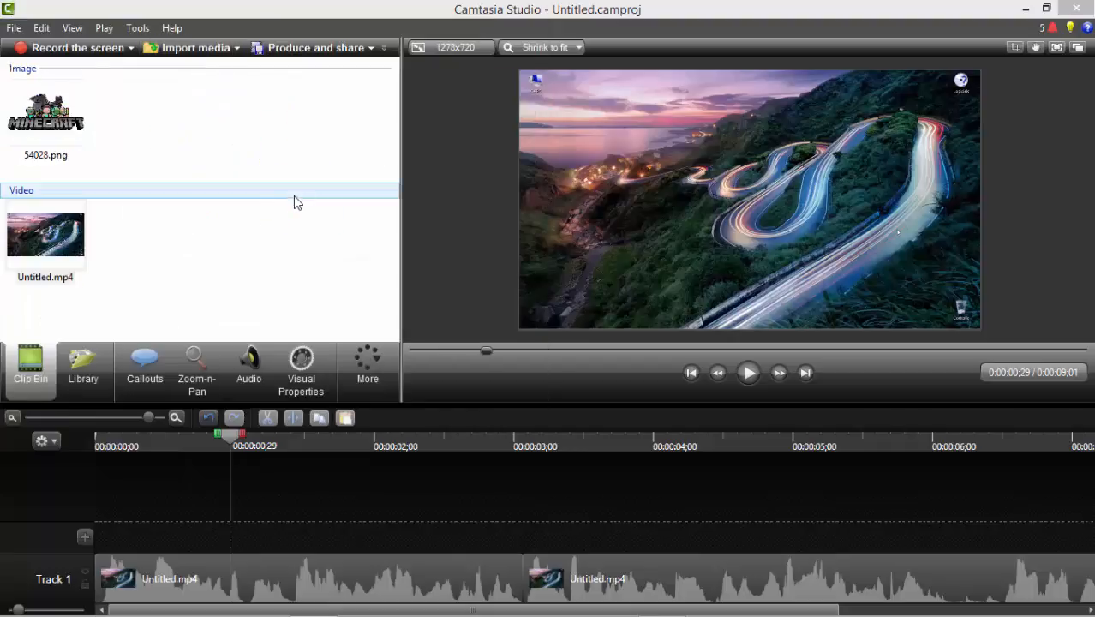
Step: Add a second track and place the image 54028.png on it, starting at about 1.5 seconds
left_click_drag(45, 133, 169, 146)
left_click(84, 535)
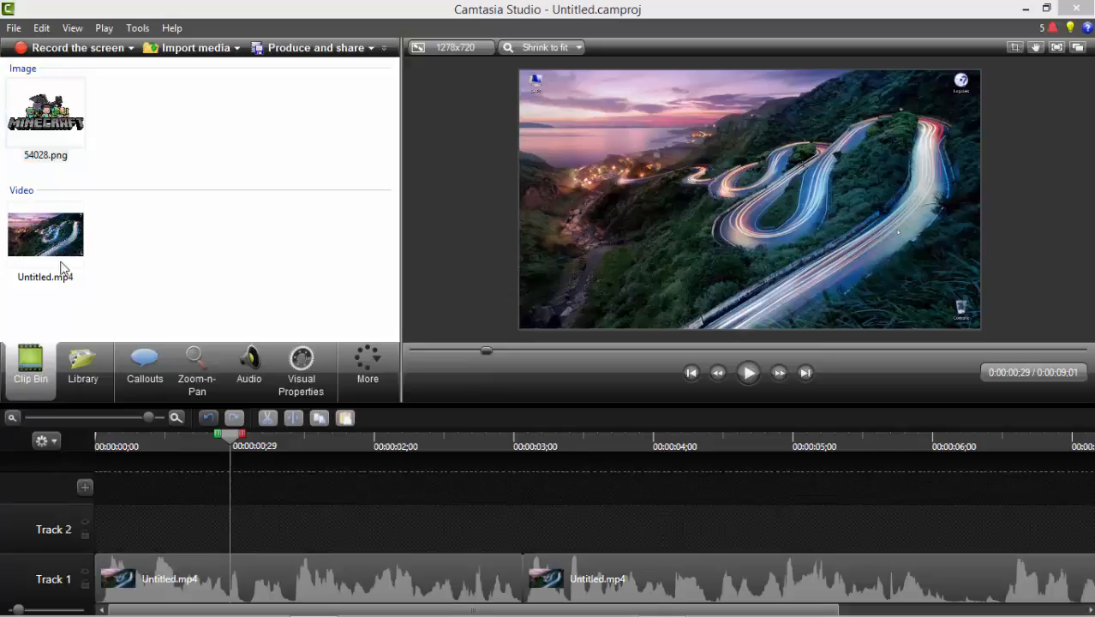
left_click_drag(50, 129, 370, 517)
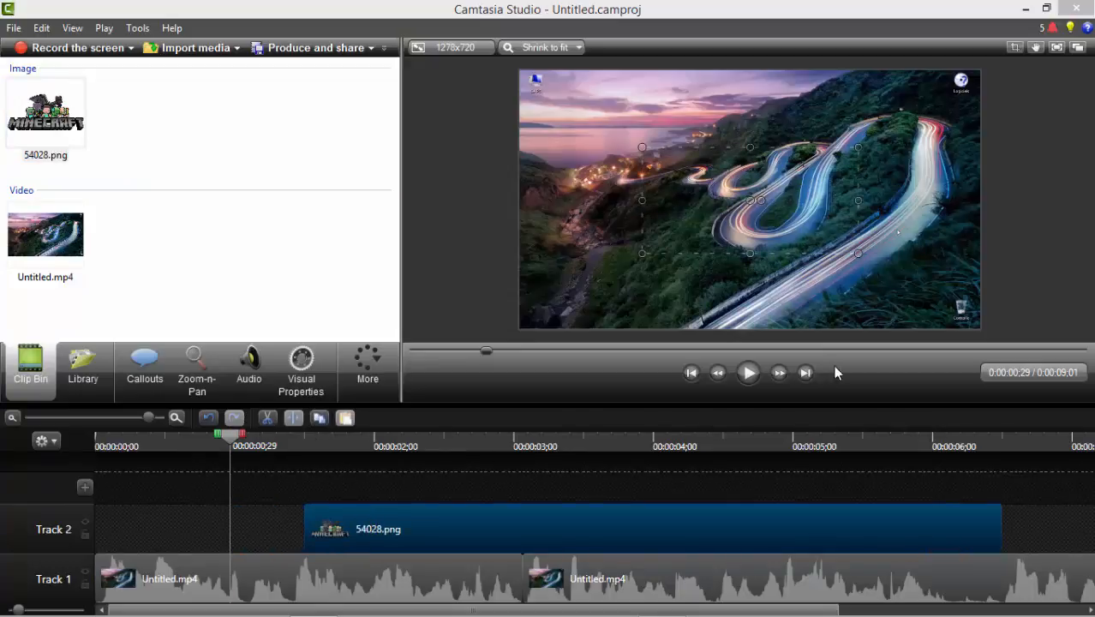
Step: Preview the image over the video and move 54028.png along Track 2 so it starts at 00:00:05;14
left_click(742, 373)
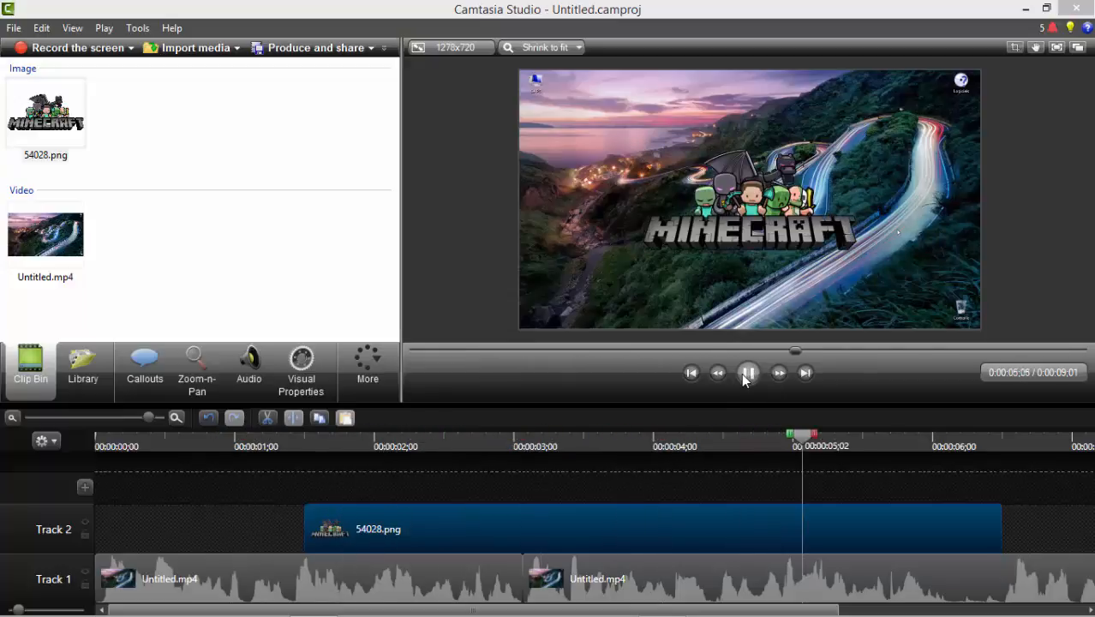
left_click(743, 377)
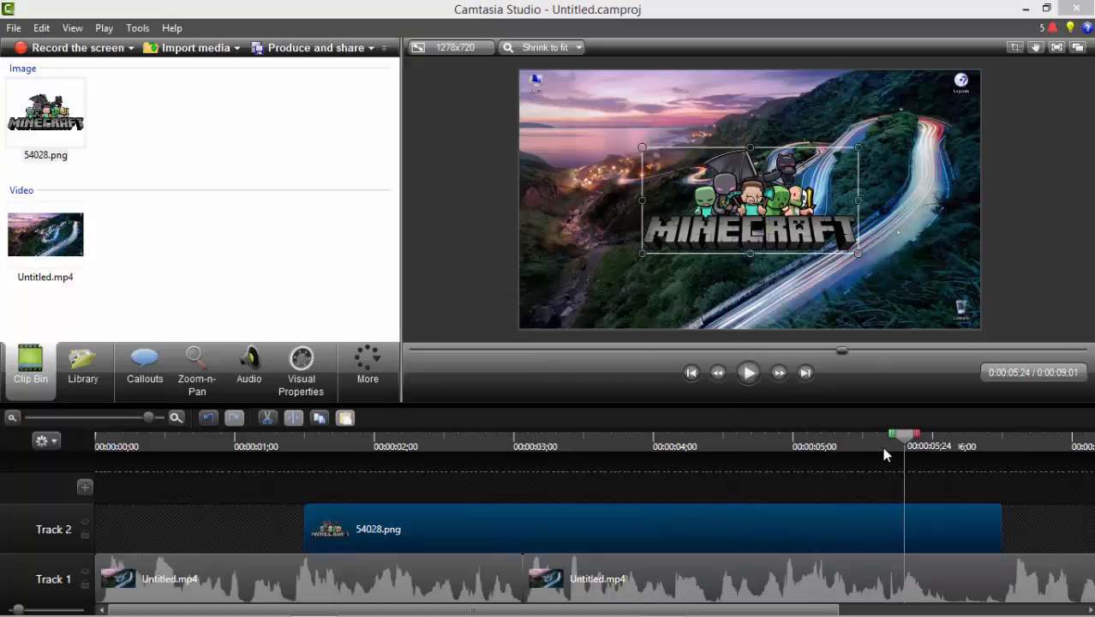
left_click_drag(875, 444, 871, 441)
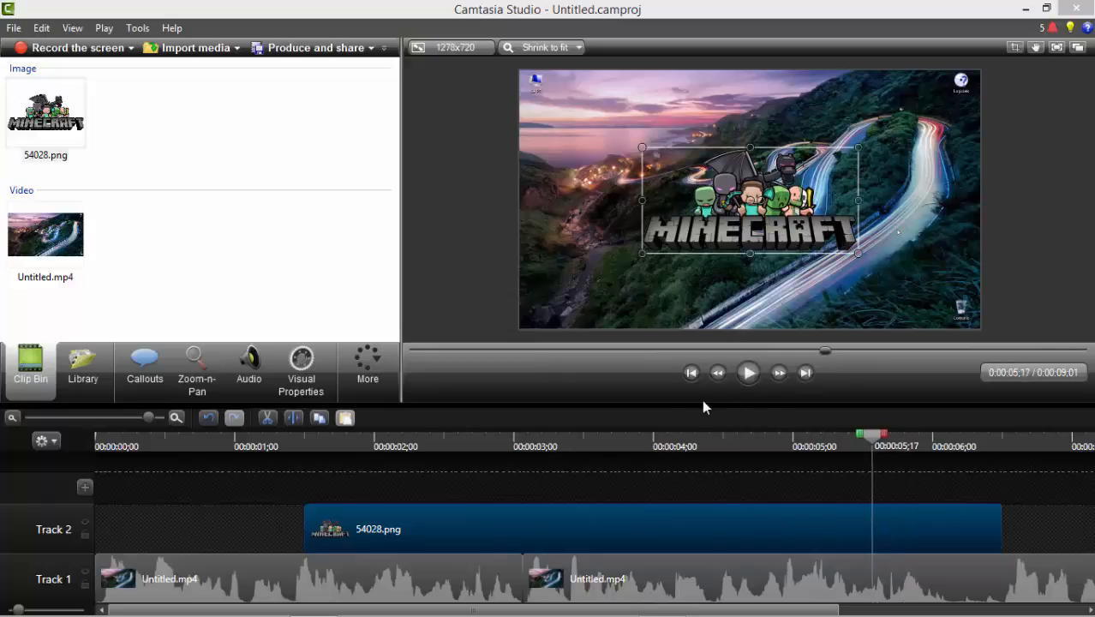
left_click(748, 373)
left_click(864, 442)
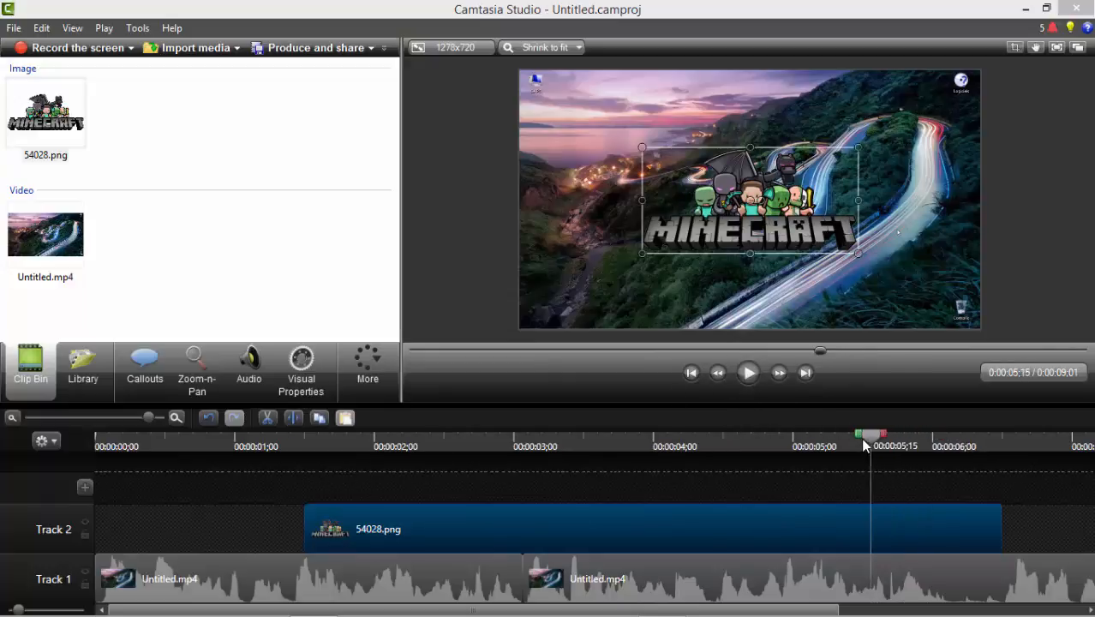
left_click(860, 438)
left_click(744, 375)
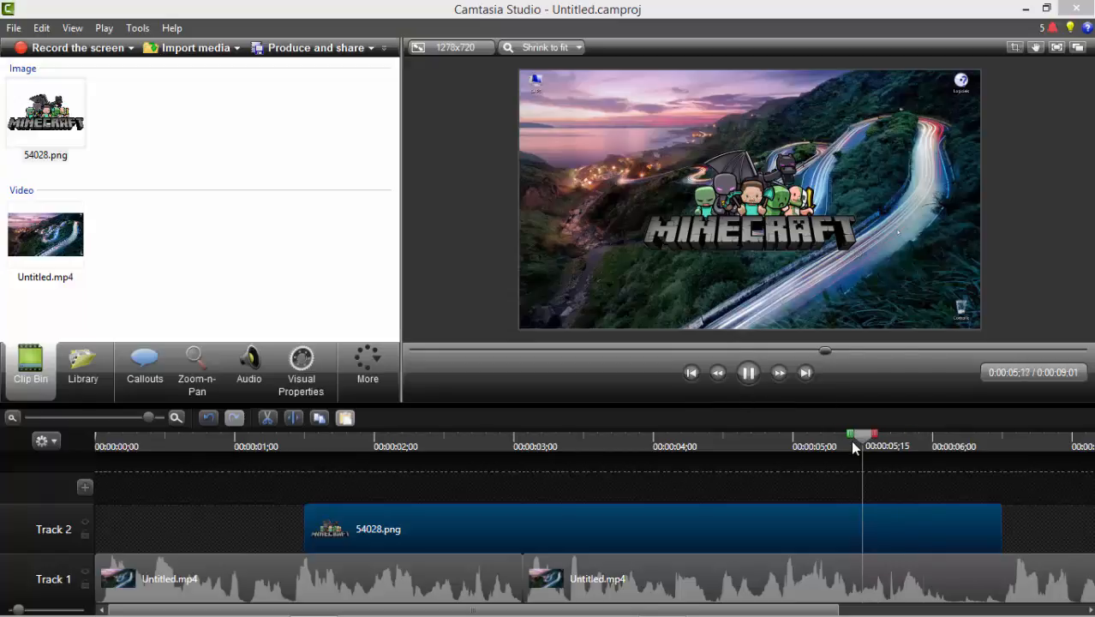
left_click(854, 446)
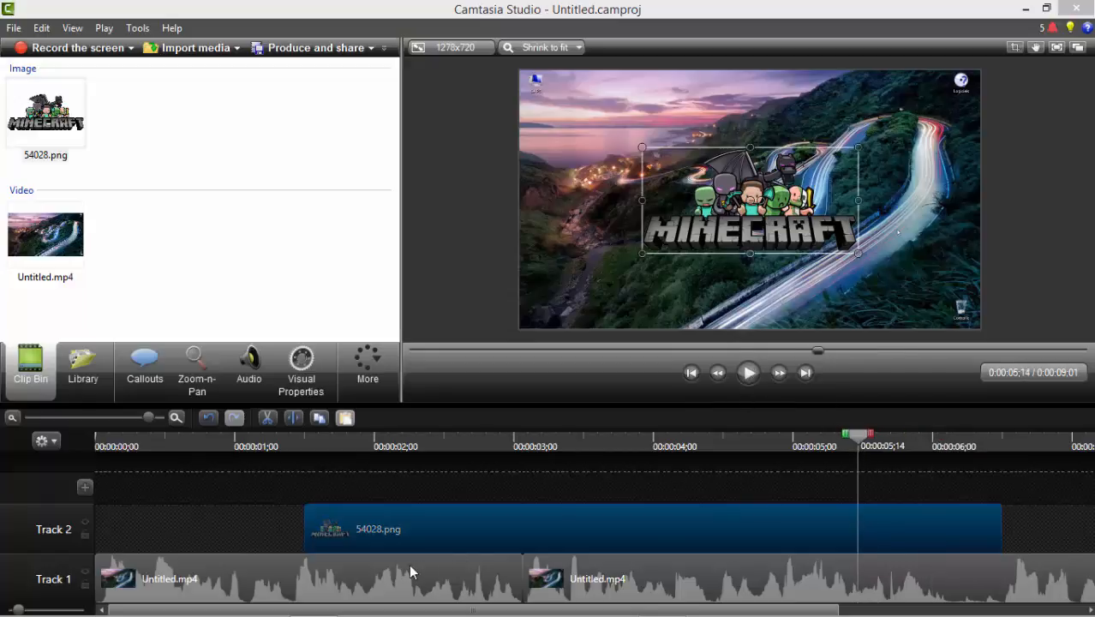
left_click_drag(420, 533, 945, 506)
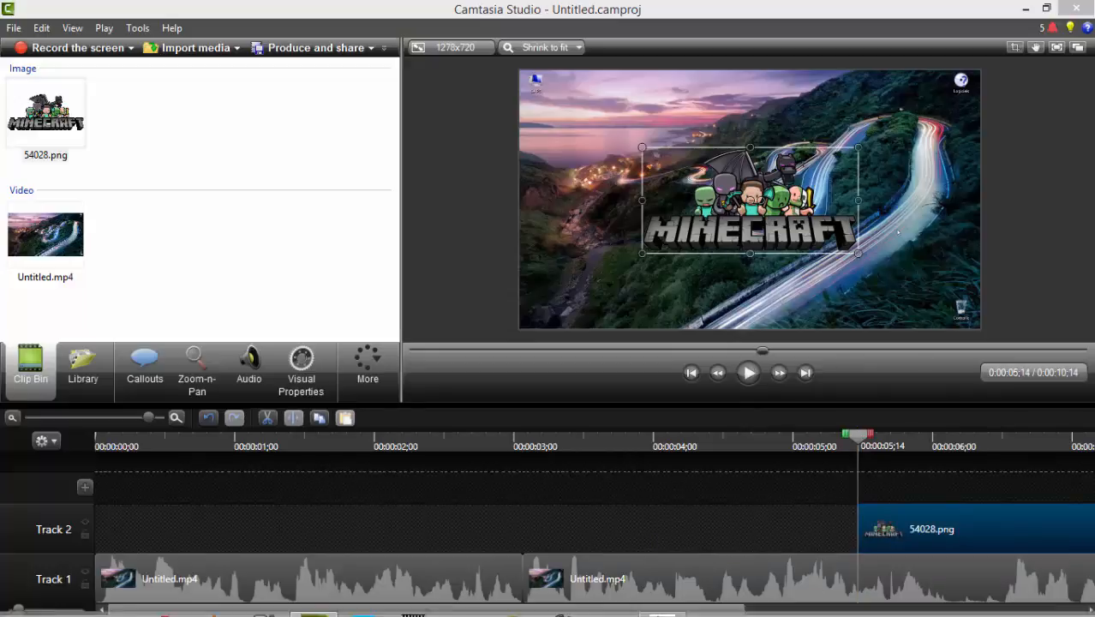
Step: Set the duration of the 54028.png clip on Track 2 to 1 second
left_click_drag(713, 610, 1068, 569)
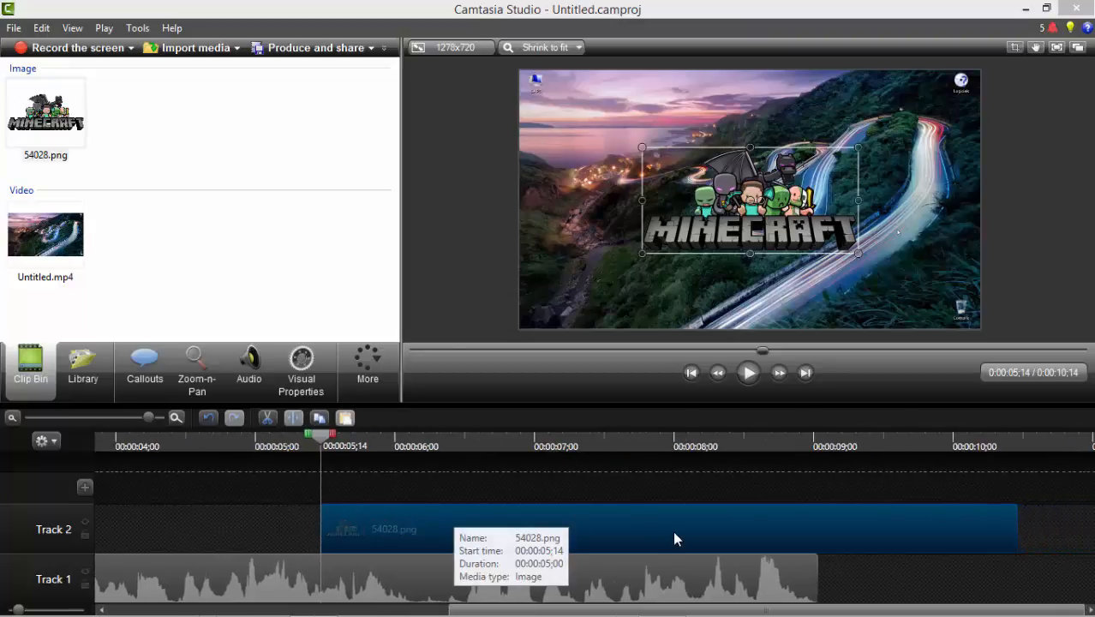
right_click(396, 525)
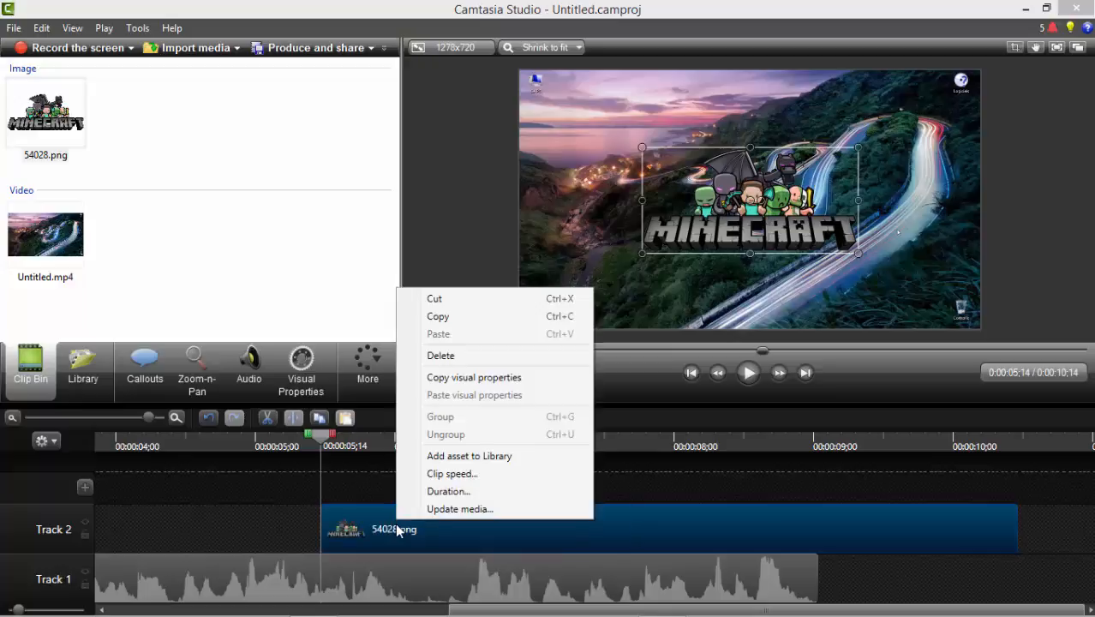
left_click(446, 491)
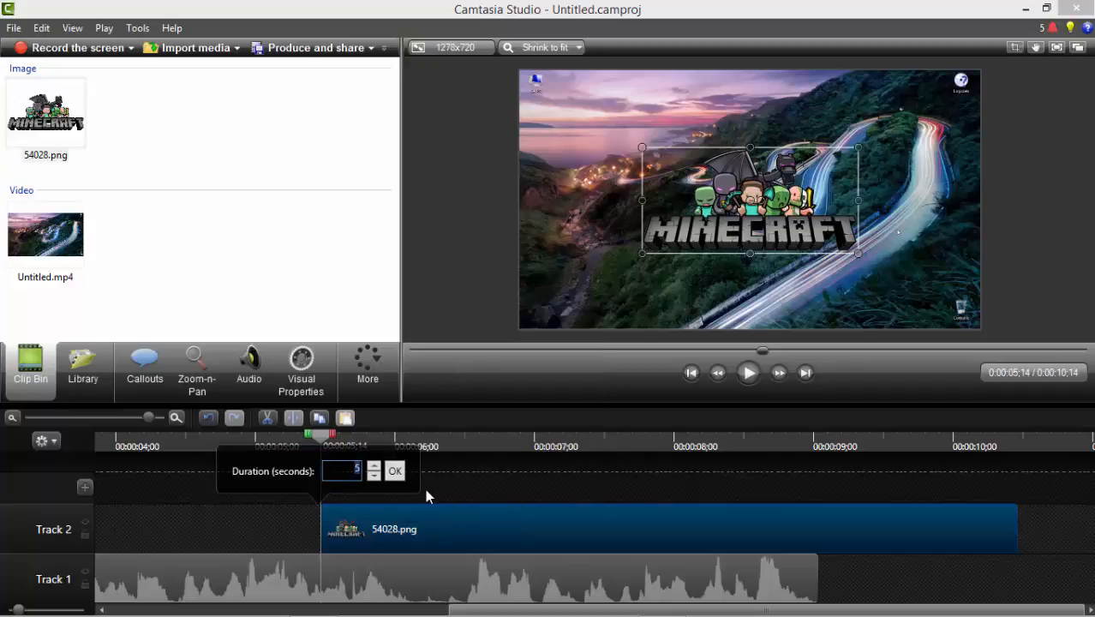
double_click(376, 467)
left_click(374, 476)
key("Up")
left_click(393, 471)
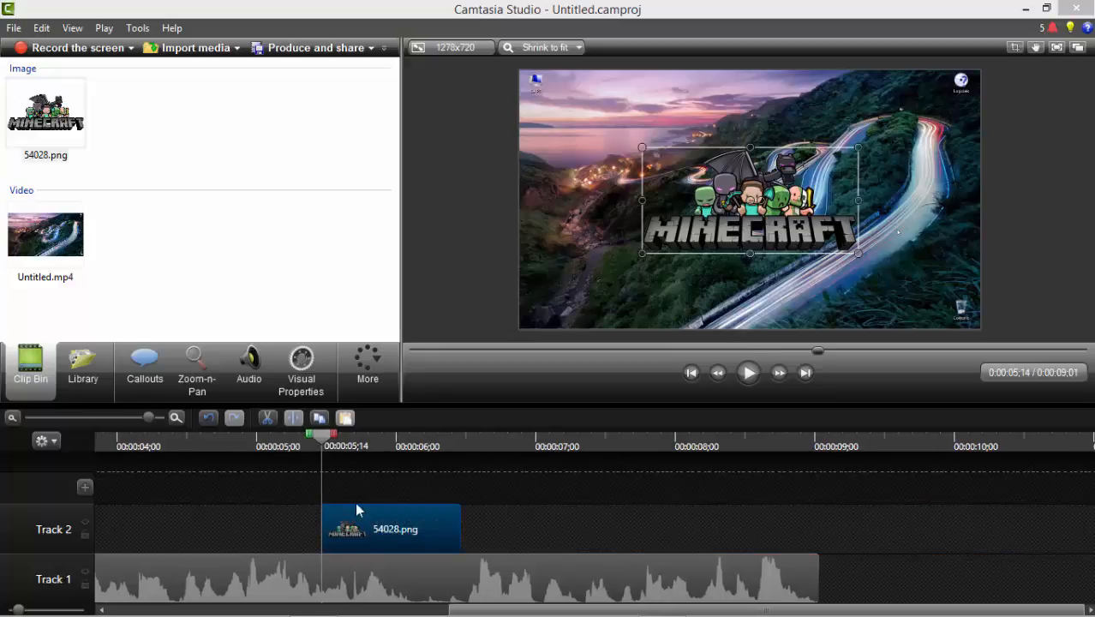
Step: Shorten the 54028.png clip on Track 2 to a duration of 0.5 seconds
right_click(371, 525)
left_click(424, 496)
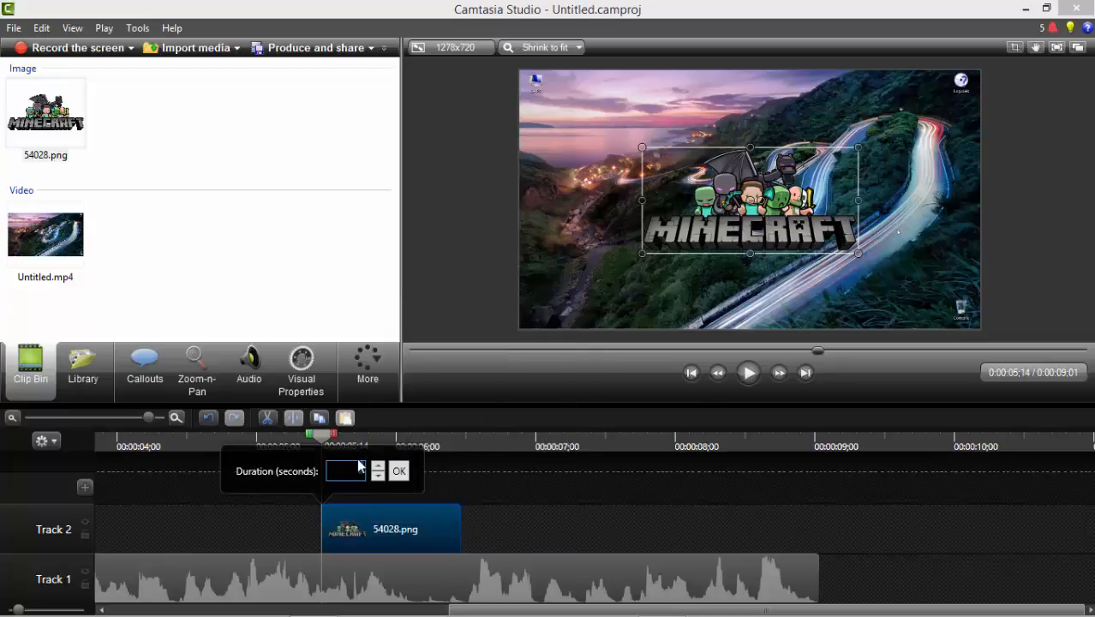
double_click(360, 467)
type("0.5")
left_click(396, 469)
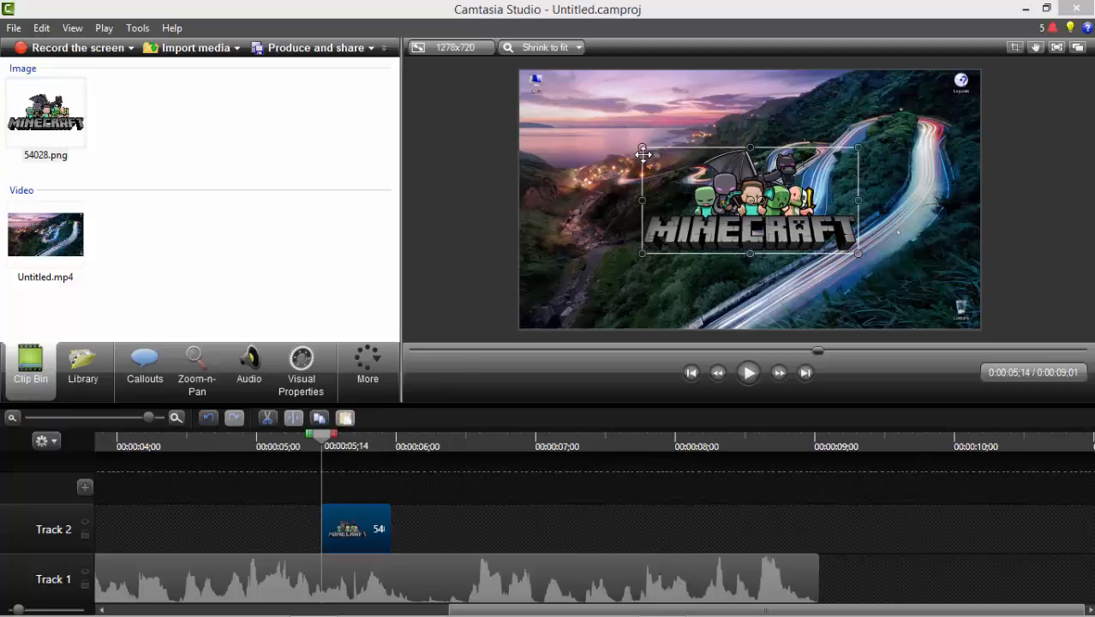
Step: Move the Minecraft image horizontally off the canvas to X 939 and add an animation at the start of its clip
left_click_drag(733, 210, 1068, 212)
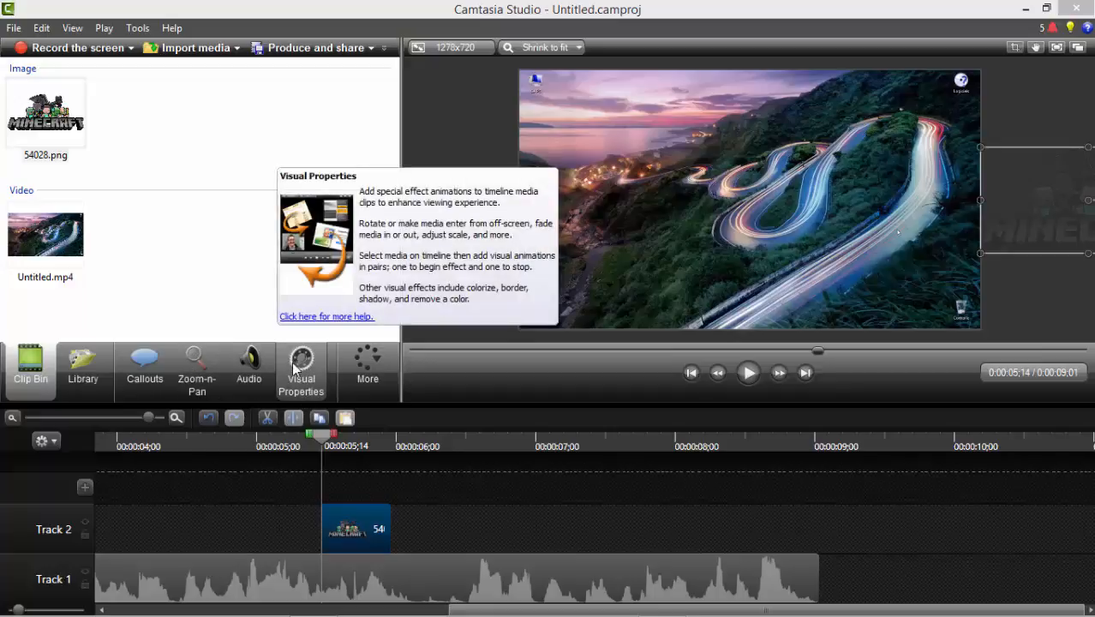
left_click(388, 363)
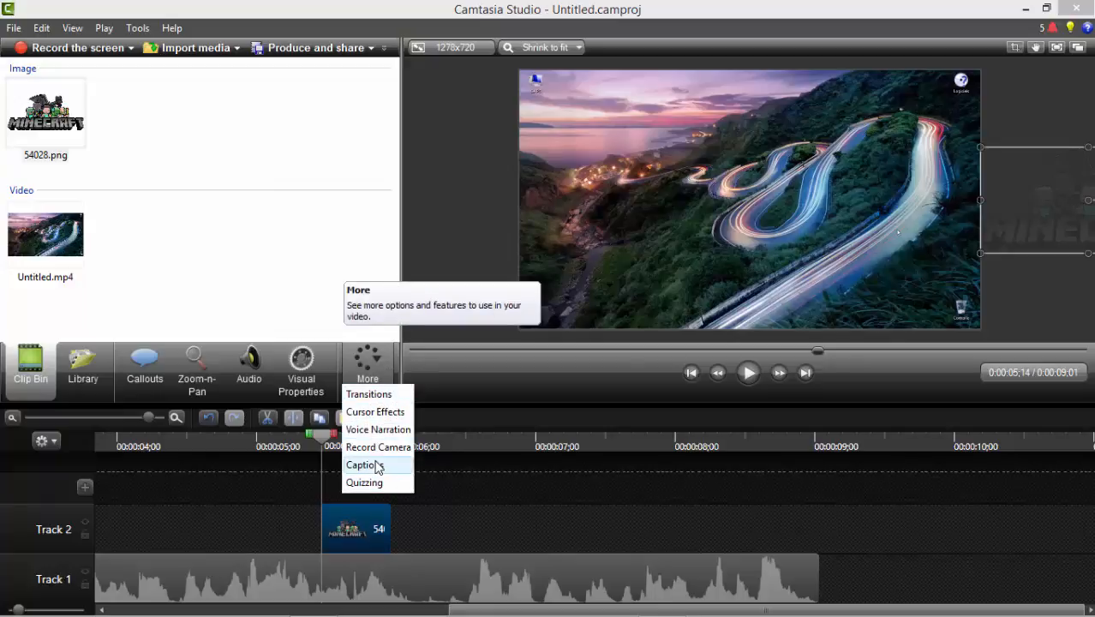
left_click(267, 293)
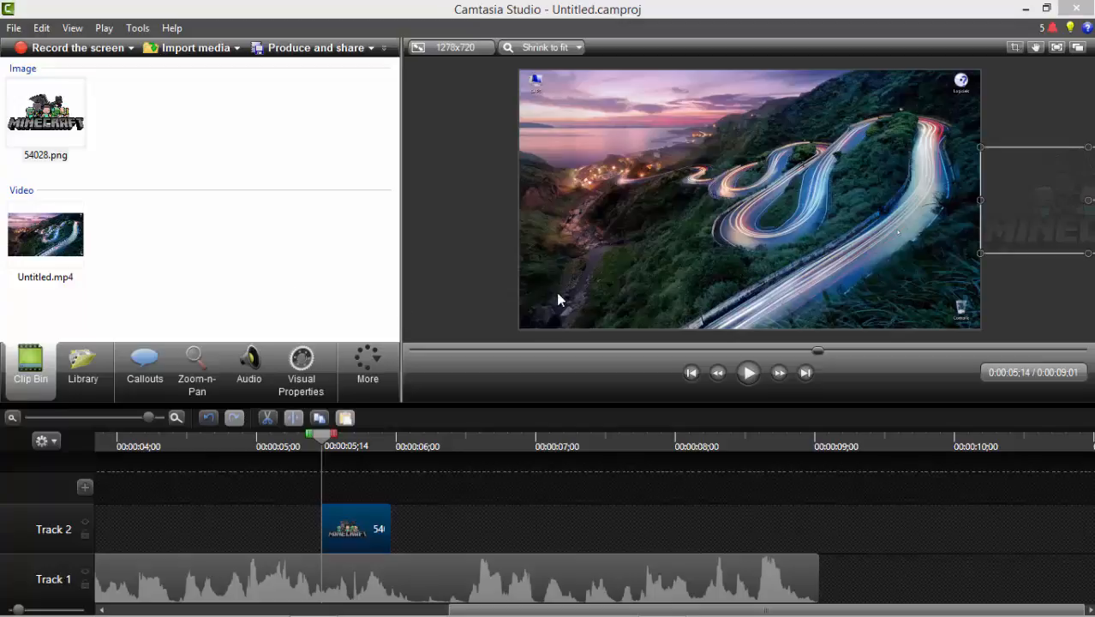
left_click(293, 364)
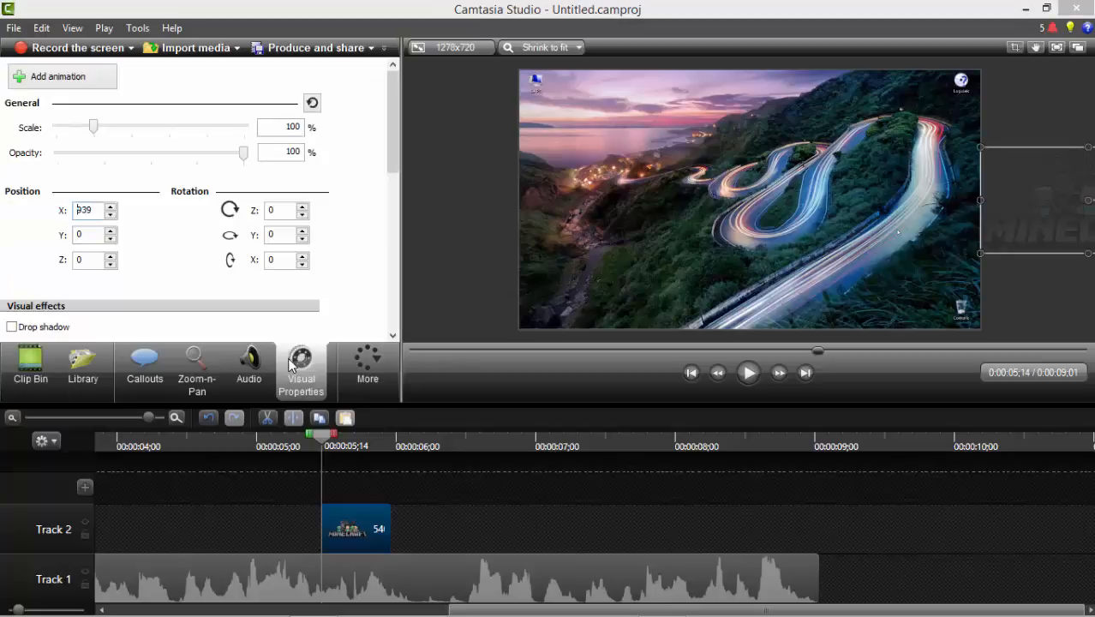
left_click(97, 89)
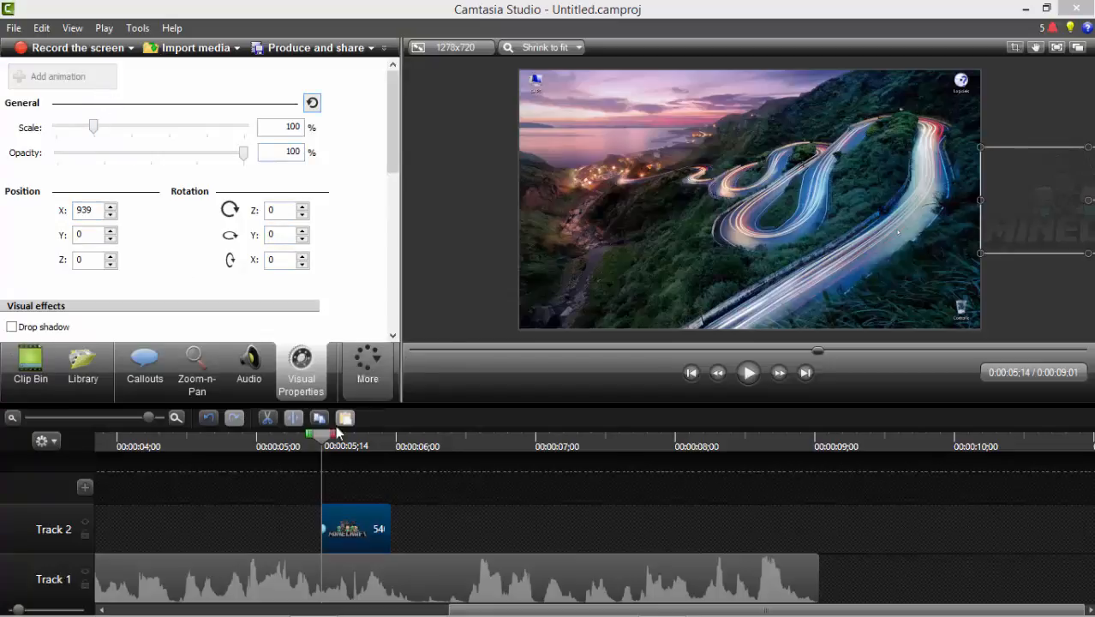
Step: Move the playhead to 00:00:05;28 and shift the Minecraft image leftward across the canvas to X 593
left_click_drag(324, 444, 378, 454)
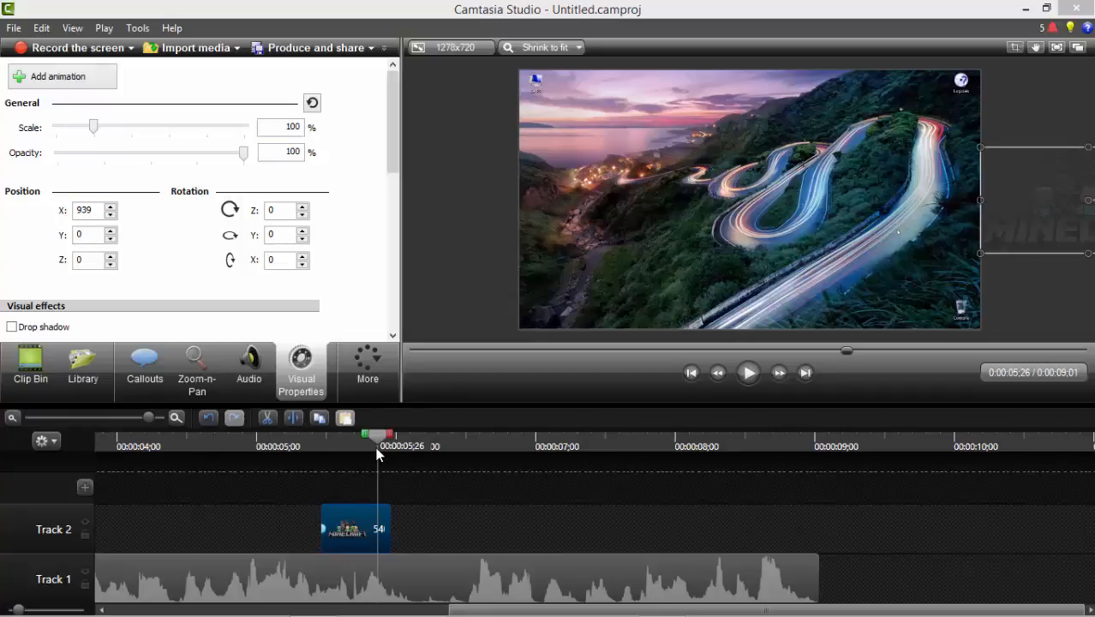
key("Right")
key("Right")
key("Right")
key("Left")
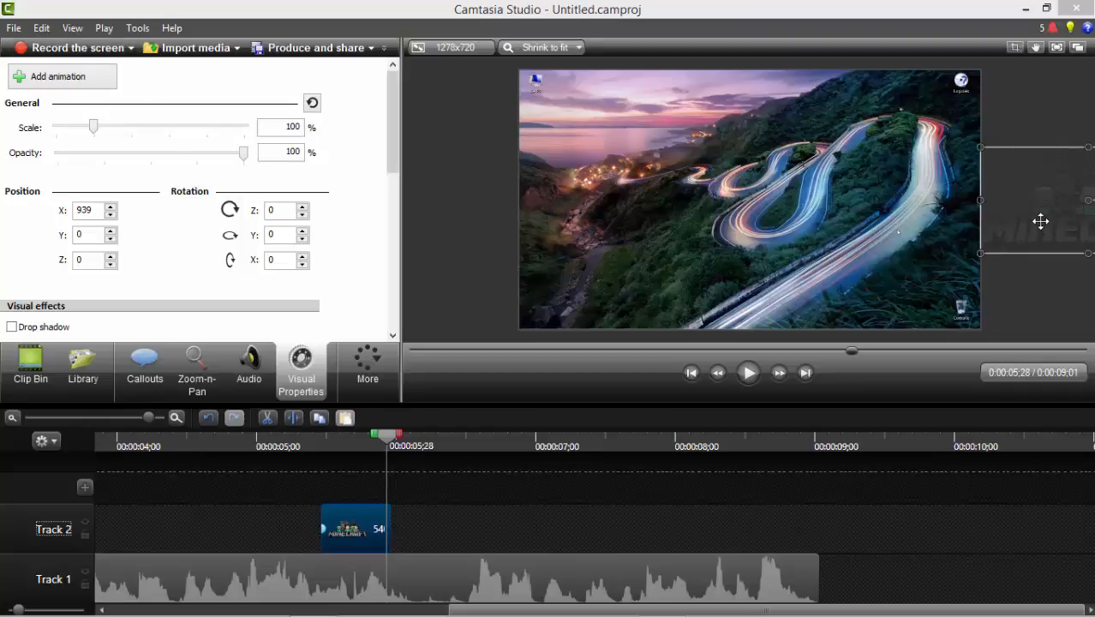
key("comma")
key("Right")
left_click(1041, 221)
key("Left")
key("Left")
key("Left")
key("Left")
key("Left")
key("Left")
key("Left")
key("Left")
key("Left")
key("Left")
key("Left")
key("Left")
key("Left")
key("Left")
key("Left")
key("Left")
key("Left")
key("Left")
key("Left")
key("Left")
key("Left")
key("Left")
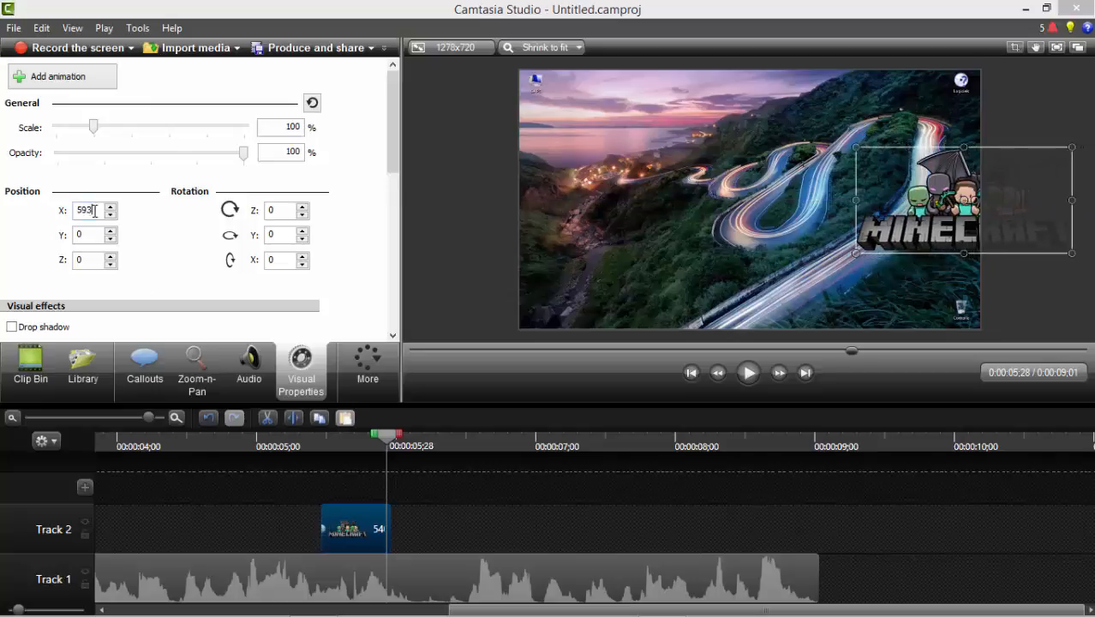
Step: Set the image's X position to -950 and add a second animation at 00:00:05;28
left_click_drag(94, 210, 74, 216)
type("-980")
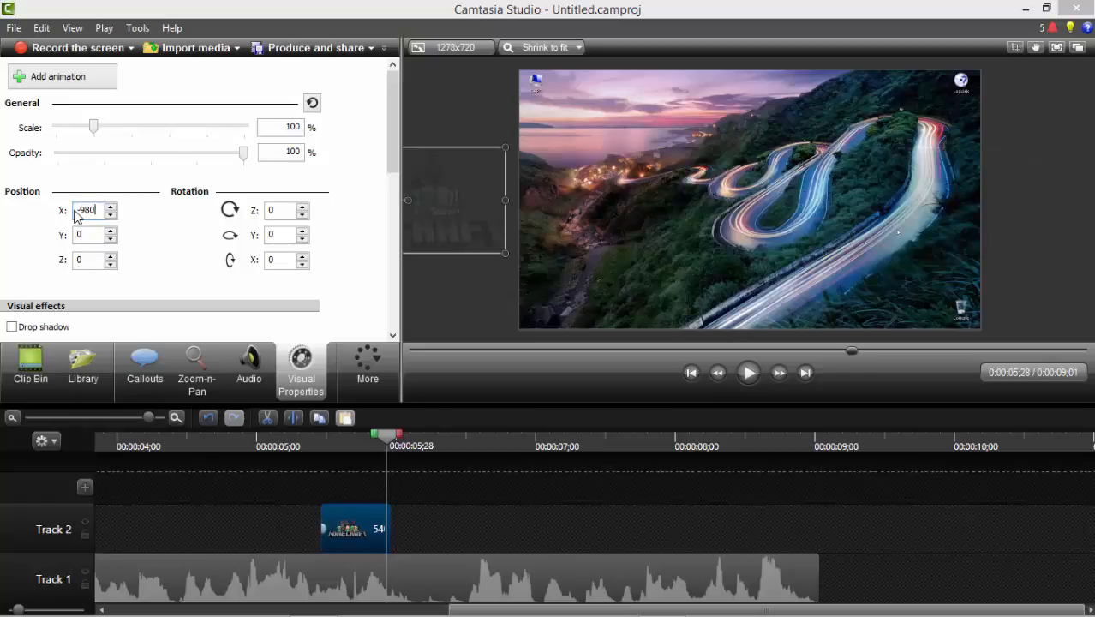
key("BackSpace")
key("BackSpace")
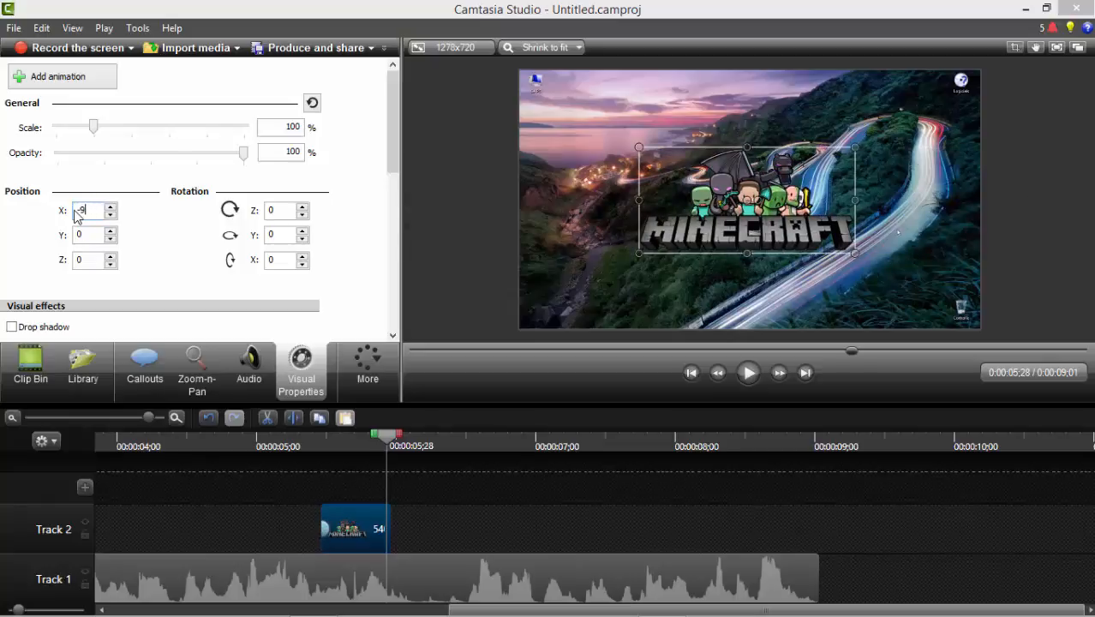
type("50")
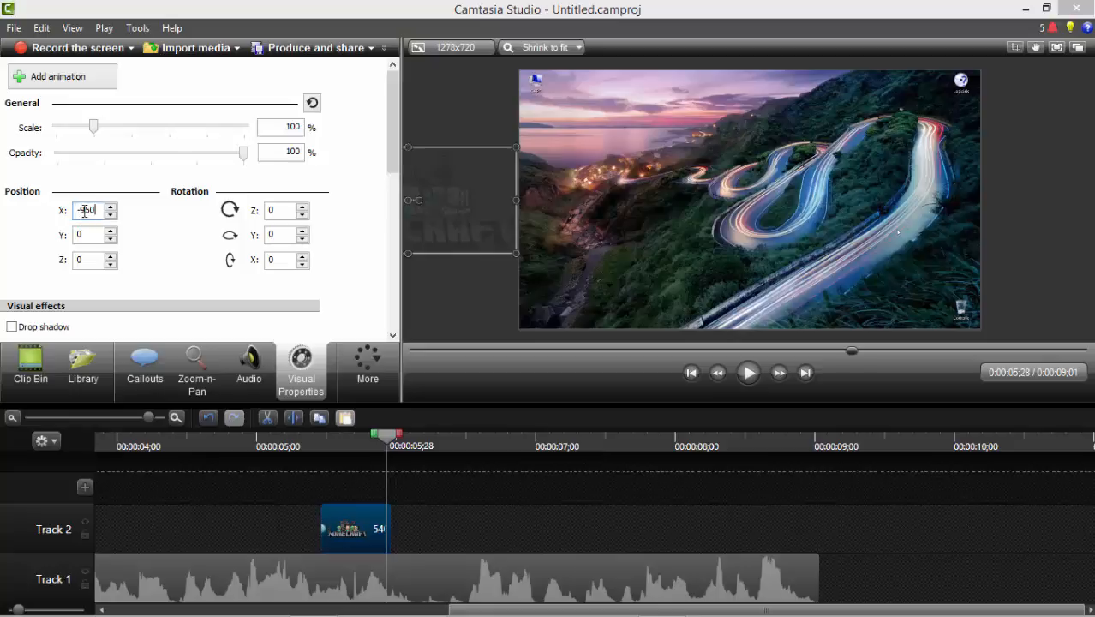
left_click(50, 78)
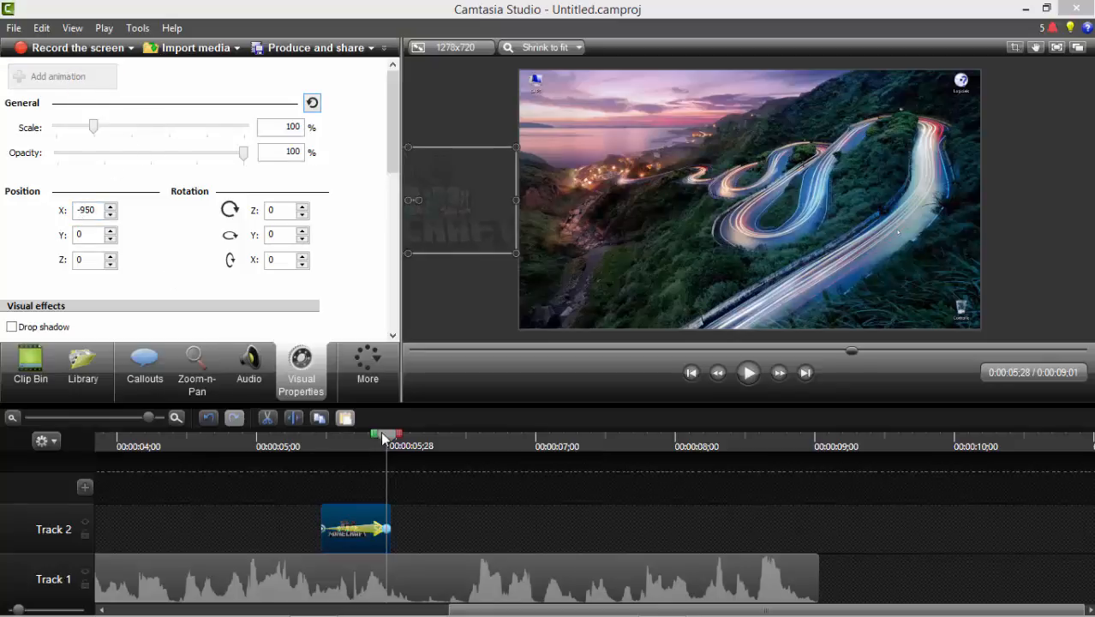
Step: Play back the image's slide animation from 00:00:05;07
left_click_drag(370, 442, 289, 448)
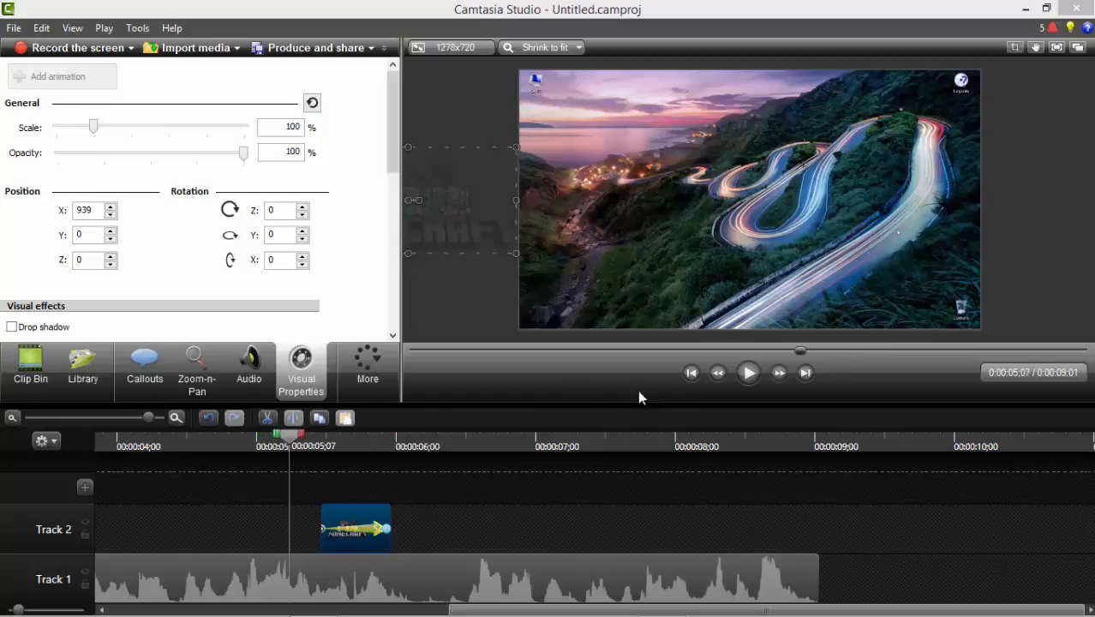
left_click(748, 376)
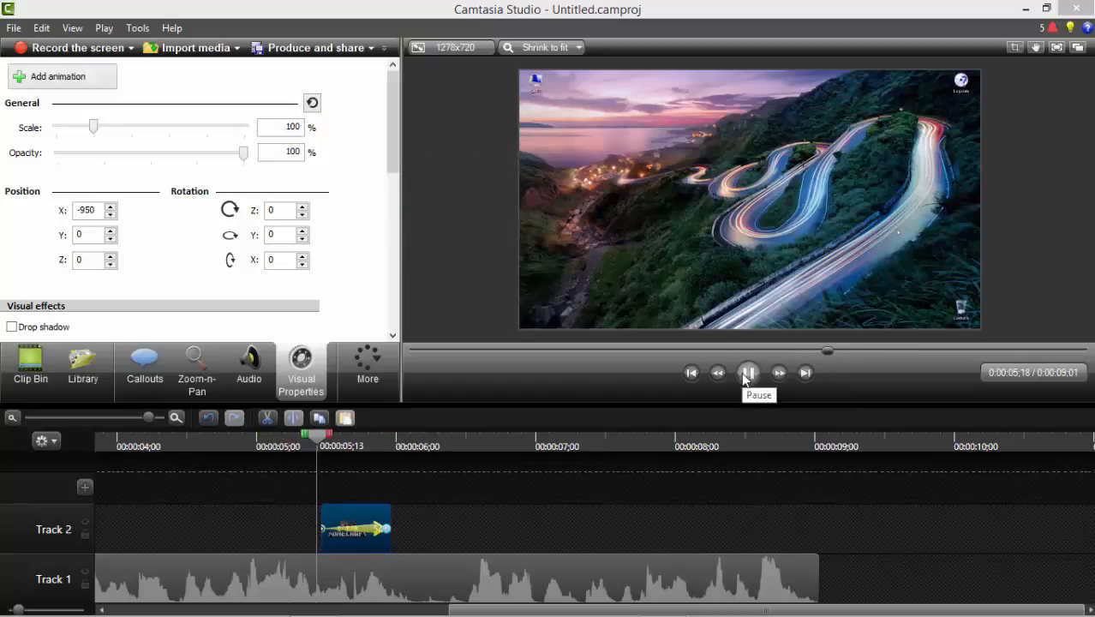
key("space")
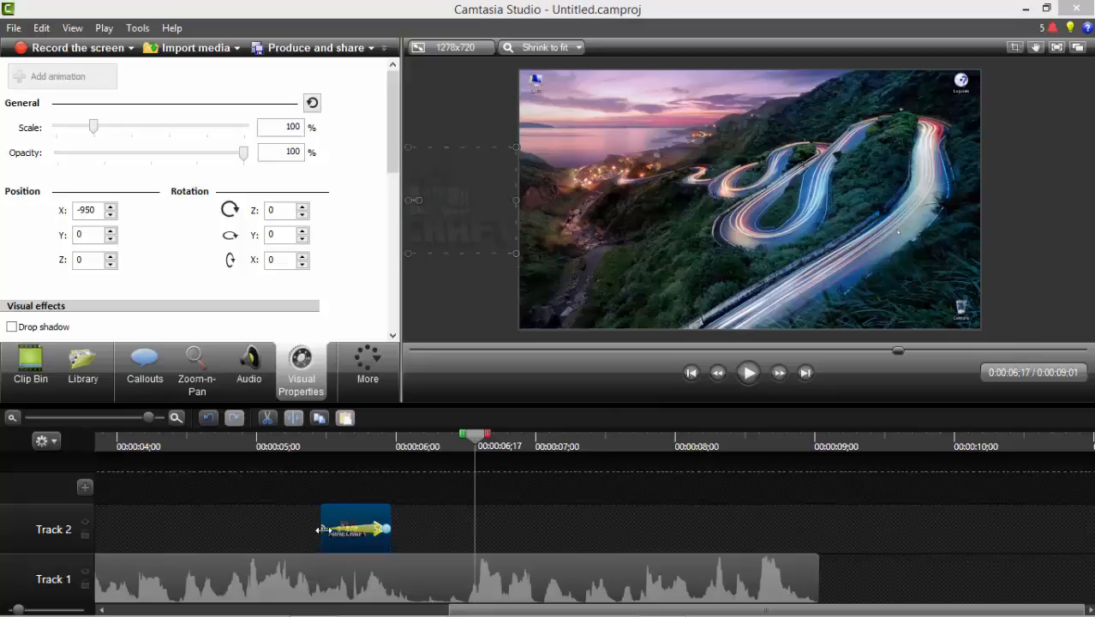
Step: Select the 54028.png clip on Track 2 and set its X position to 950
left_click(320, 528)
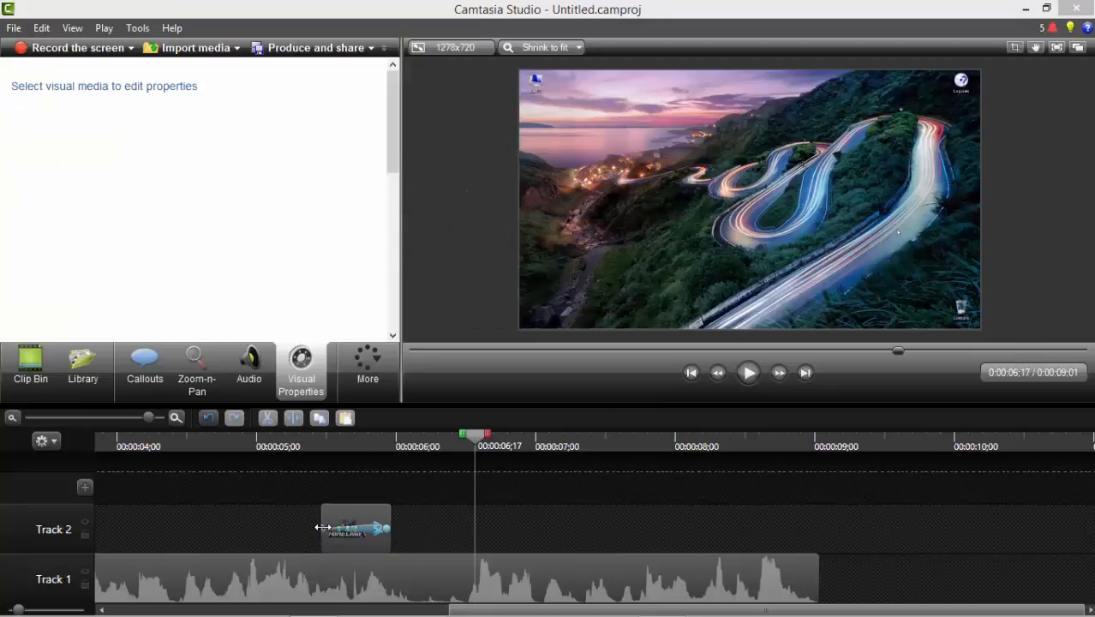
left_click(322, 528)
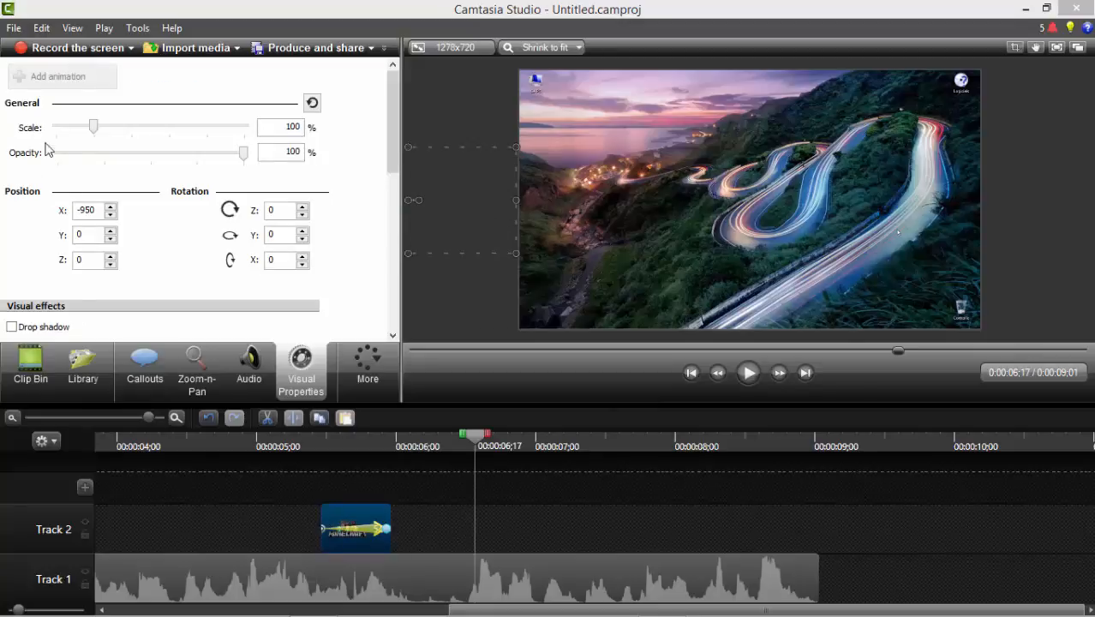
left_click(77, 212)
key("Delete")
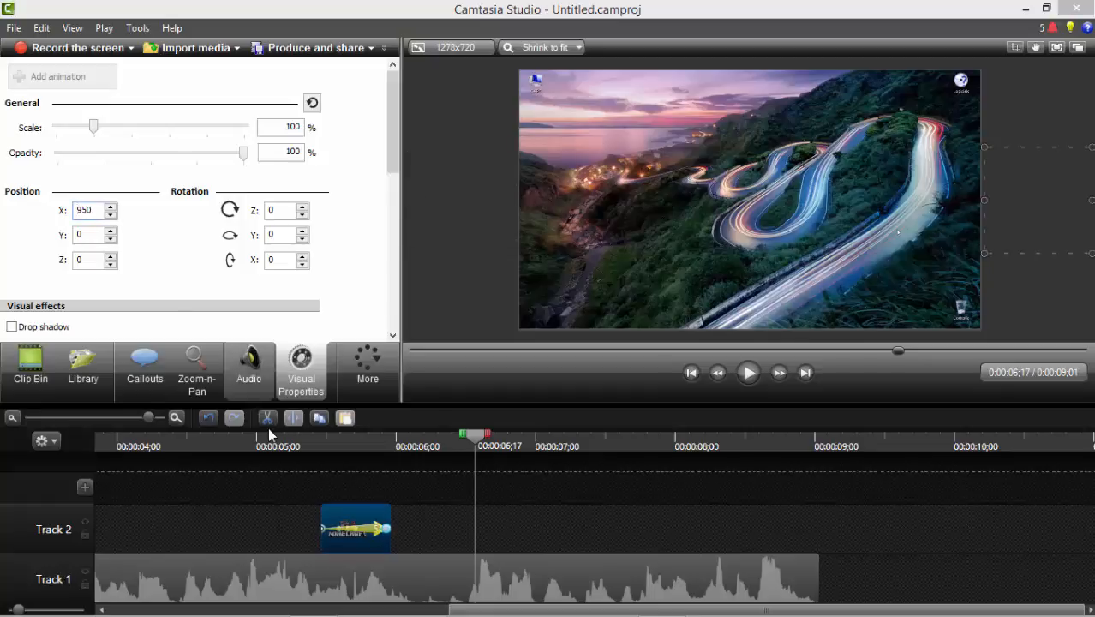
Step: Replay the edited Minecraft image animation from near the start of its clip
left_click_drag(479, 441, 334, 449)
left_click(748, 372)
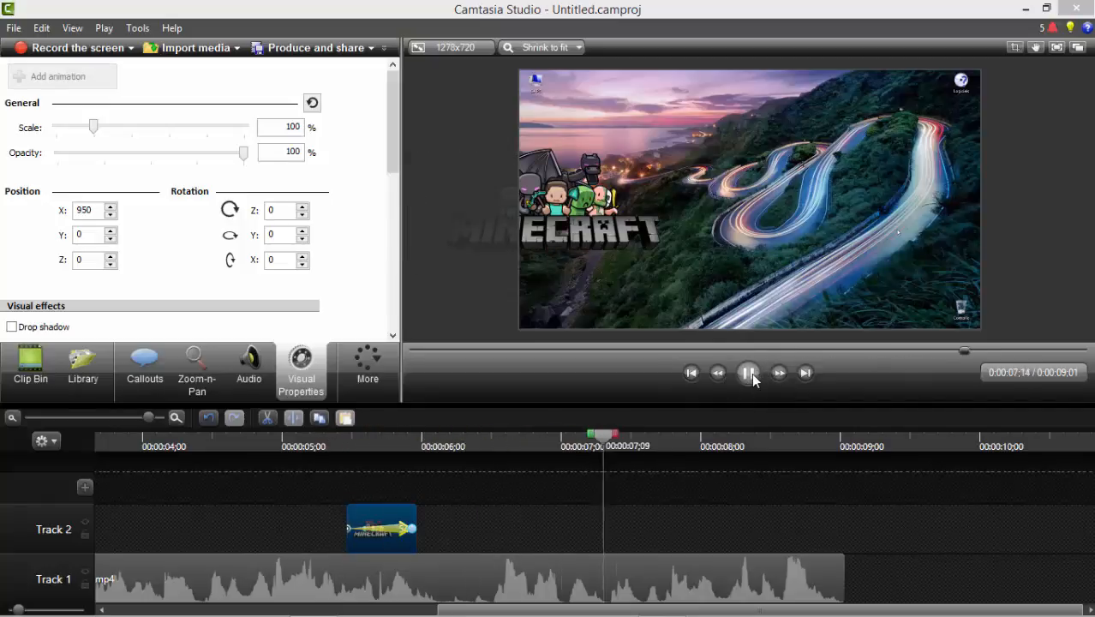
left_click(750, 373)
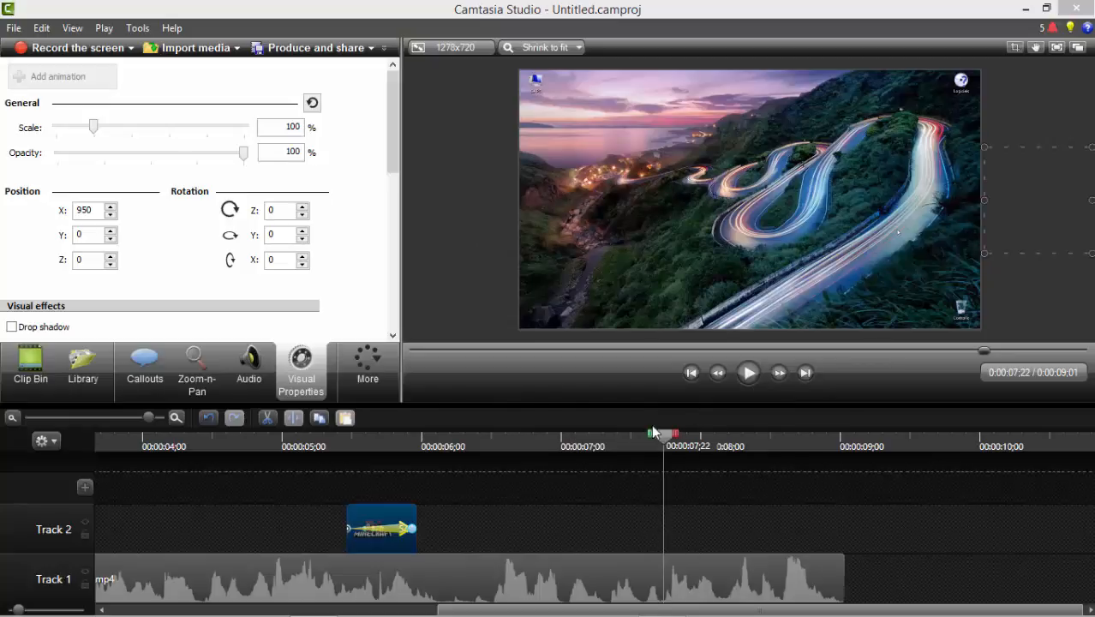
Step: Add a caption reading "Bonjour YouTube" at 00:00:06;20
left_click_drag(646, 445, 514, 446)
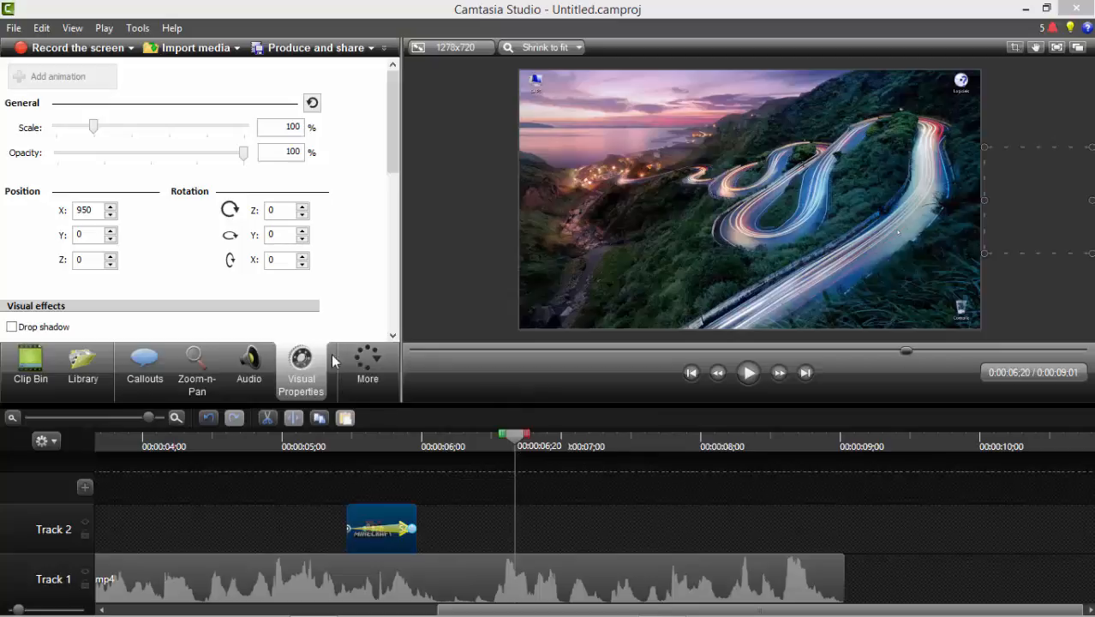
left_click(357, 364)
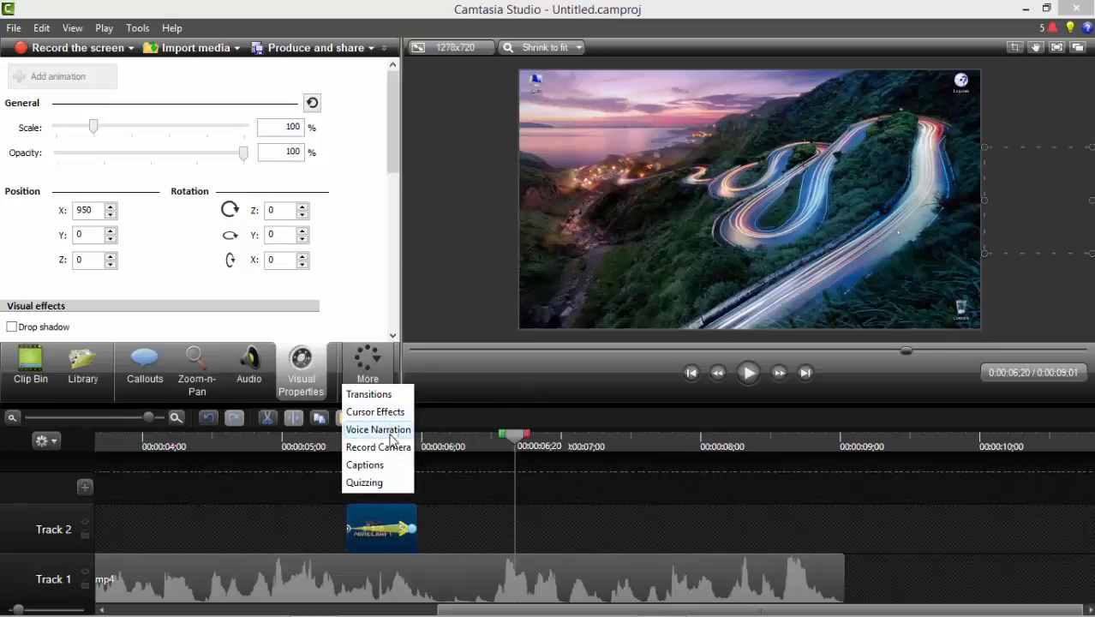
left_click(385, 472)
left_click(147, 159)
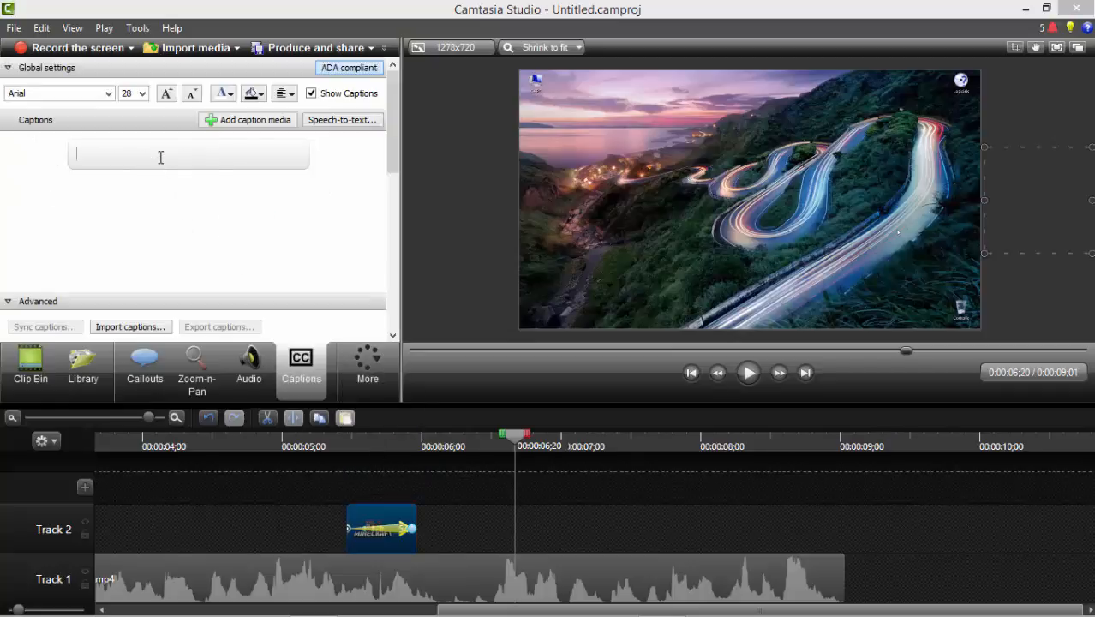
type("Bn")
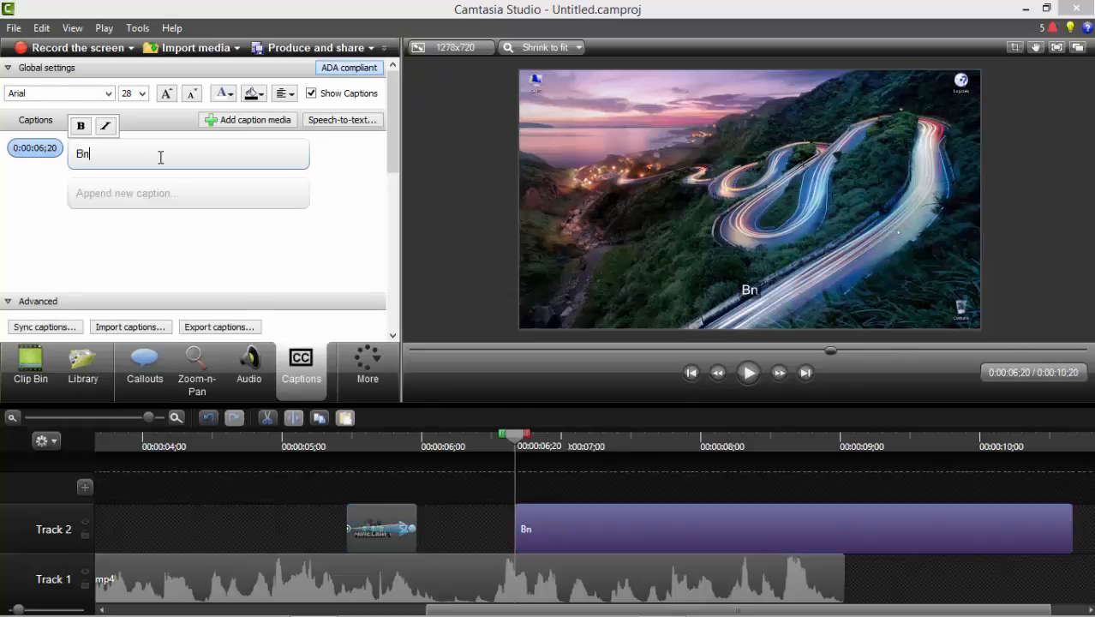
type("jours")
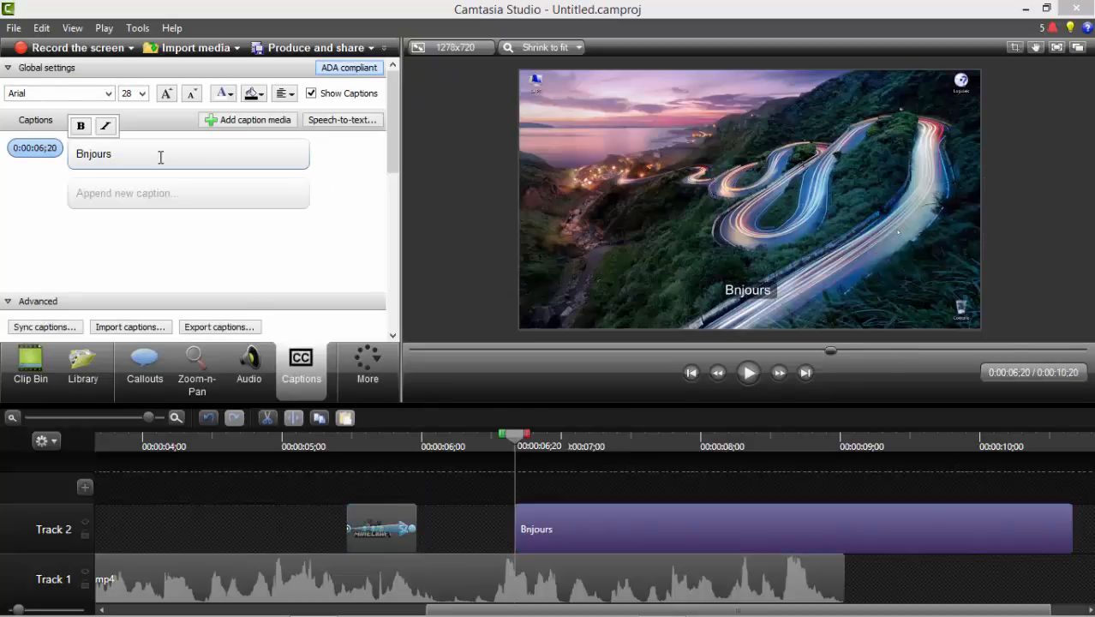
type(" You")
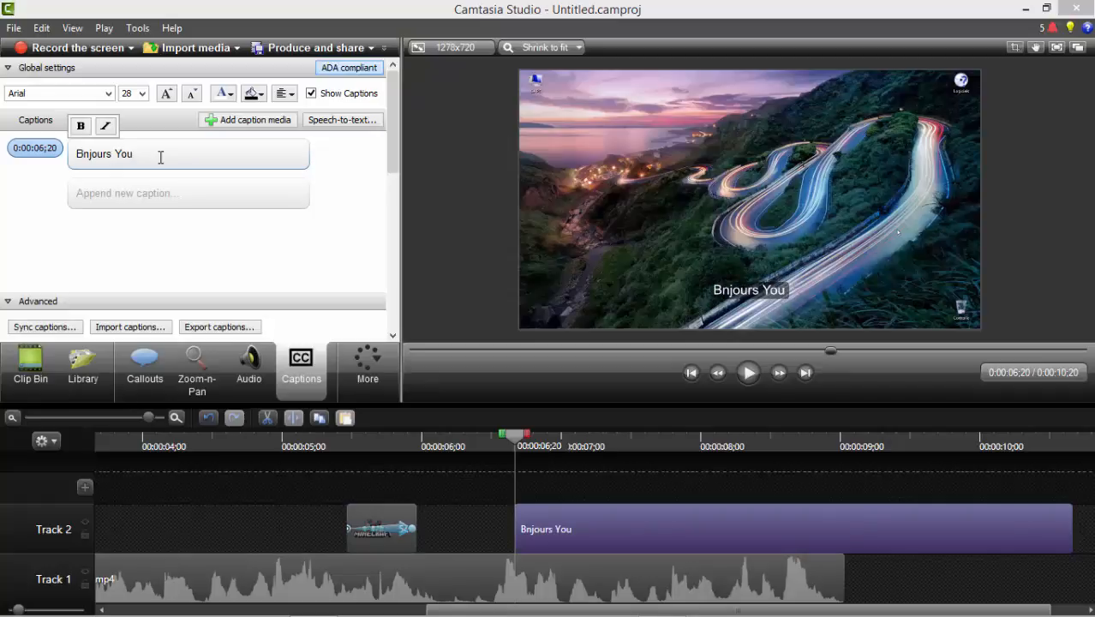
type("Tube")
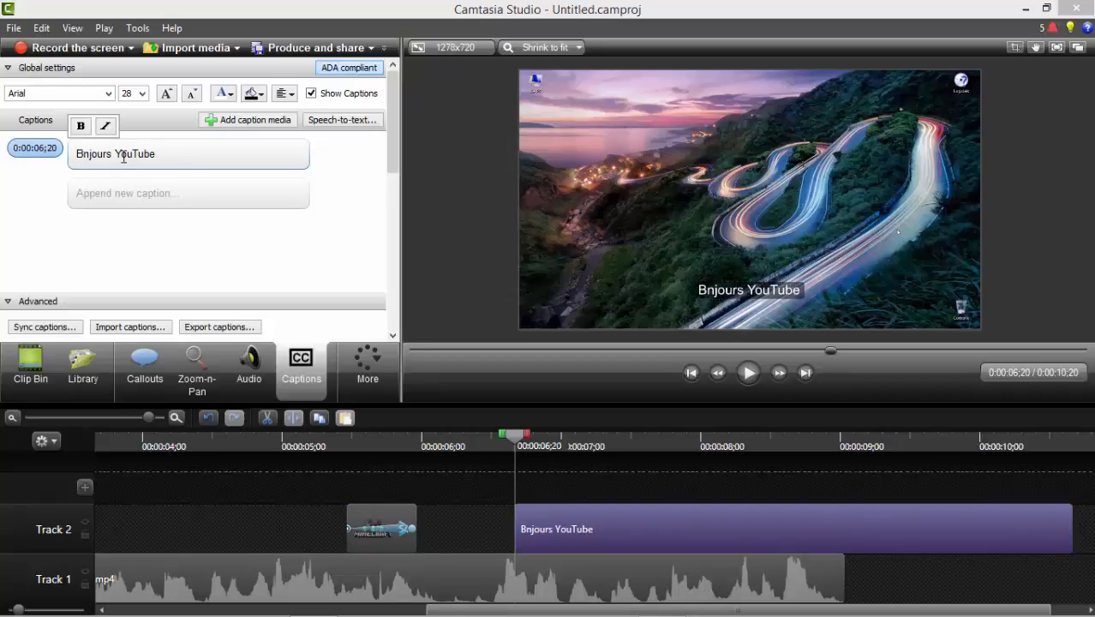
type("o")
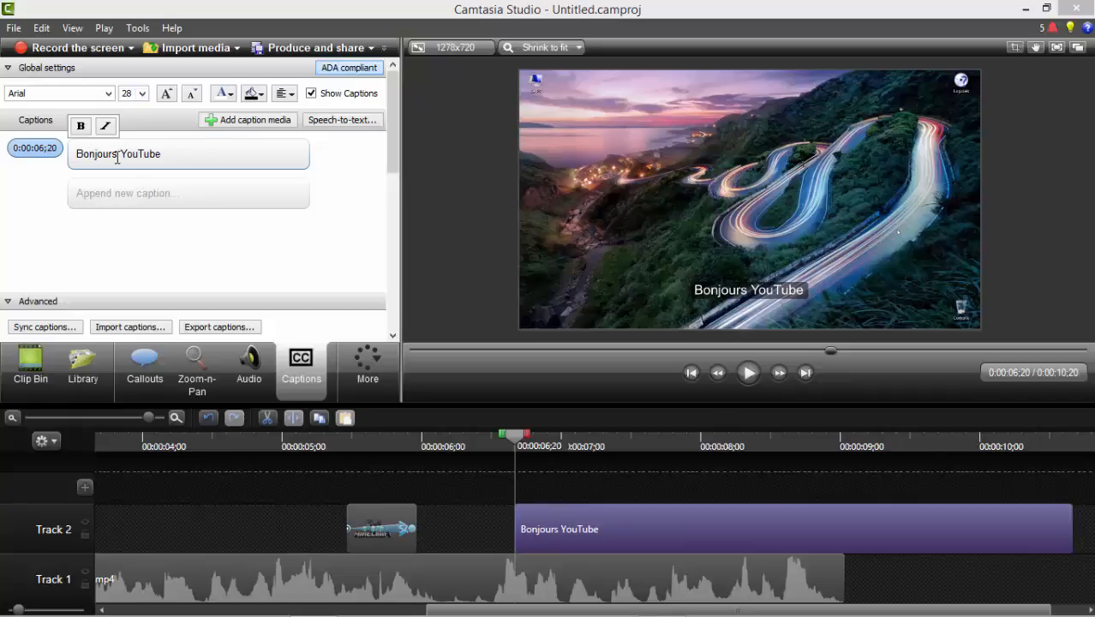
key("BackSpace")
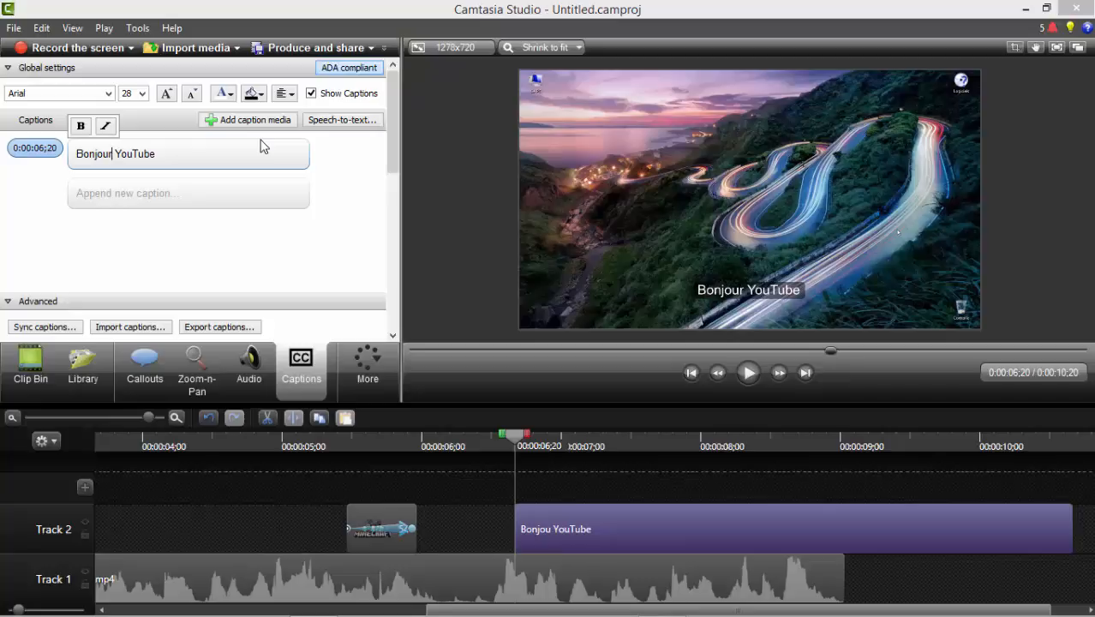
Step: Clear the caption's text and delete the caption from Track 2
key("BackSpace")
key("BackSpace")
key("BackSpace")
key("BackSpace")
key("BackSpace")
key("BackSpace")
key("BackSpace")
key("Delete")
key("Delete")
key("Delete")
key("Delete")
key("Delete")
key("Delete")
key("Delete")
key("Delete")
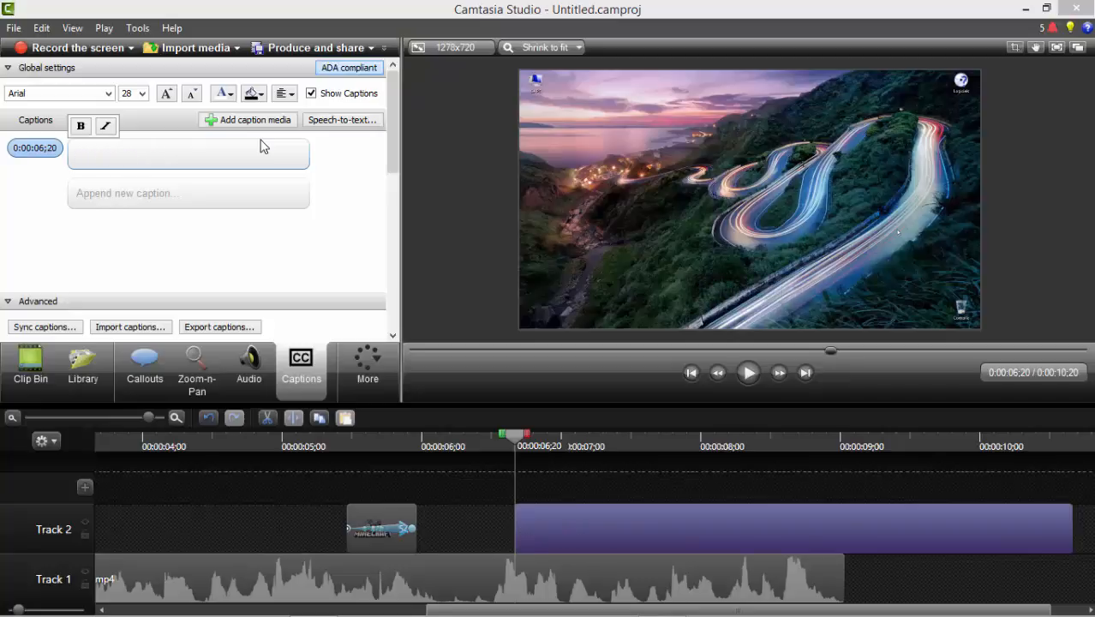
left_click(697, 528)
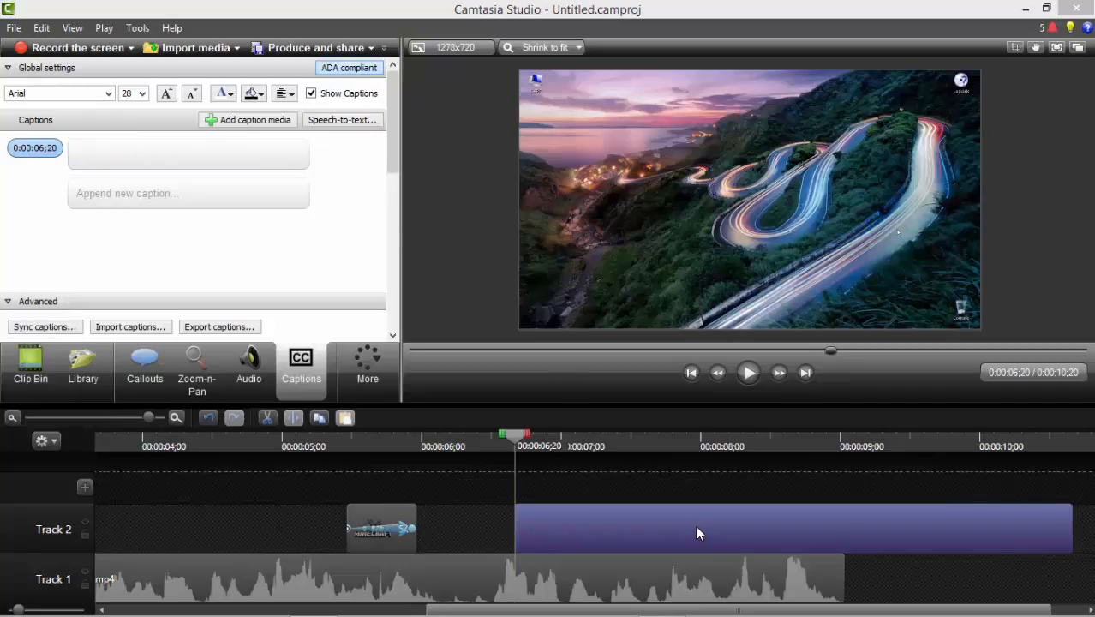
left_click(101, 159)
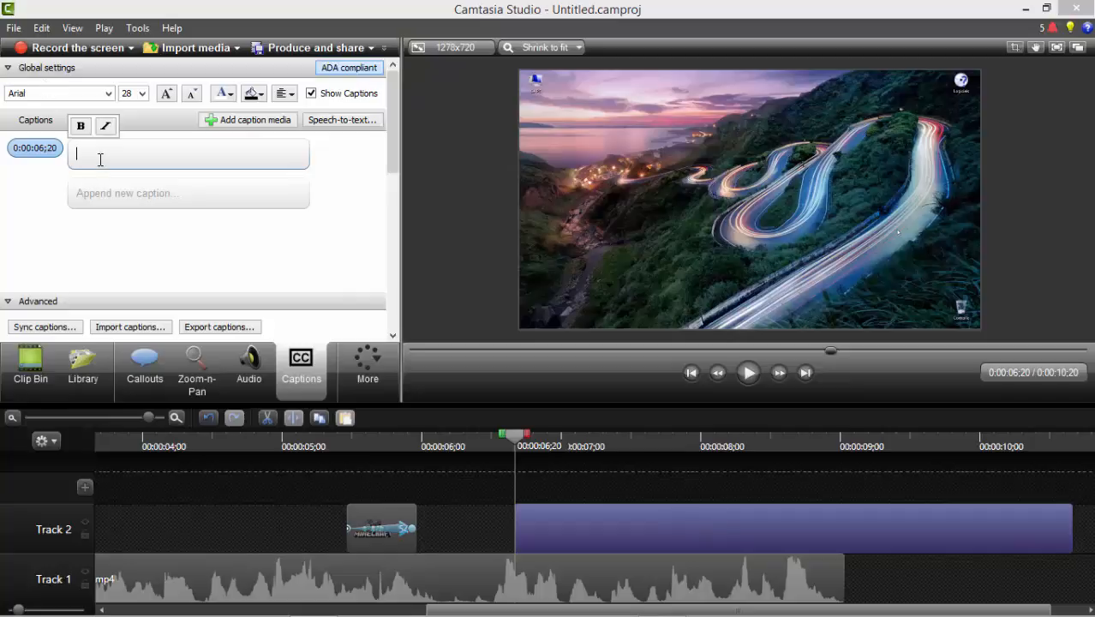
left_click(378, 268)
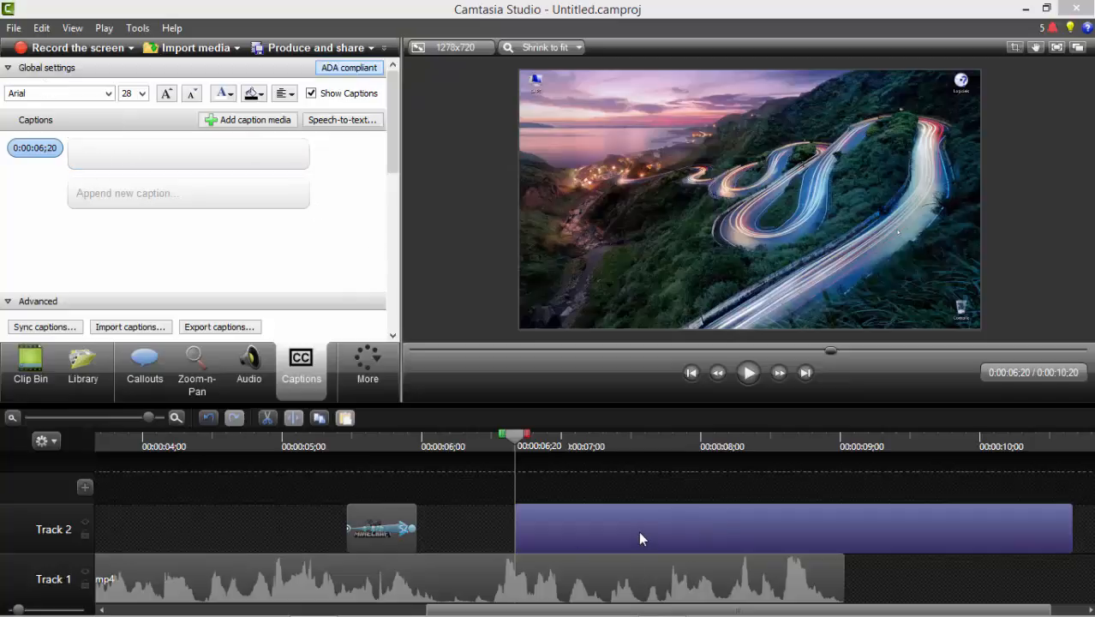
key("Delete")
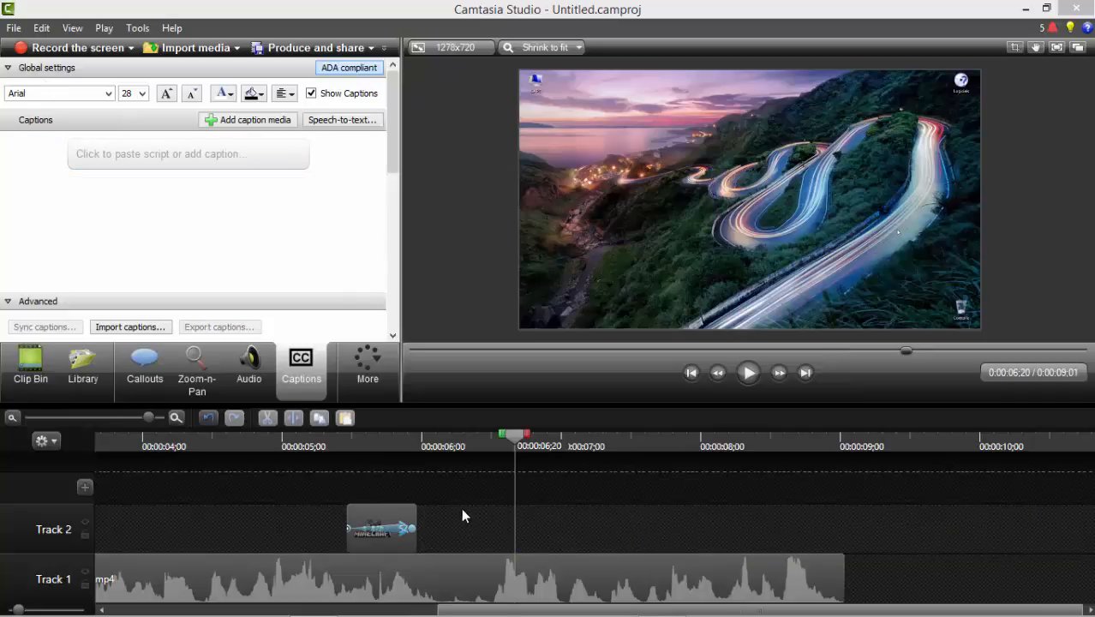
Step: Look through the fonts and font sizes available for captions, leaving the caption formatting as it is
left_click(107, 92)
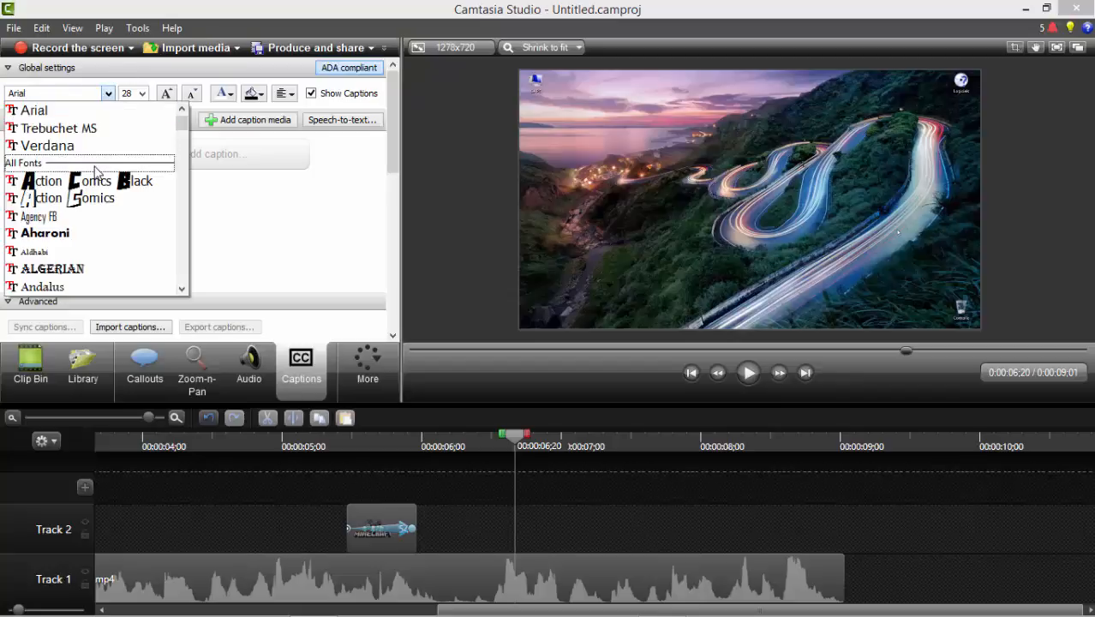
scroll(110, 210, "down", 1)
scroll(109, 210, "down", 7)
scroll(109, 210, "up", 6)
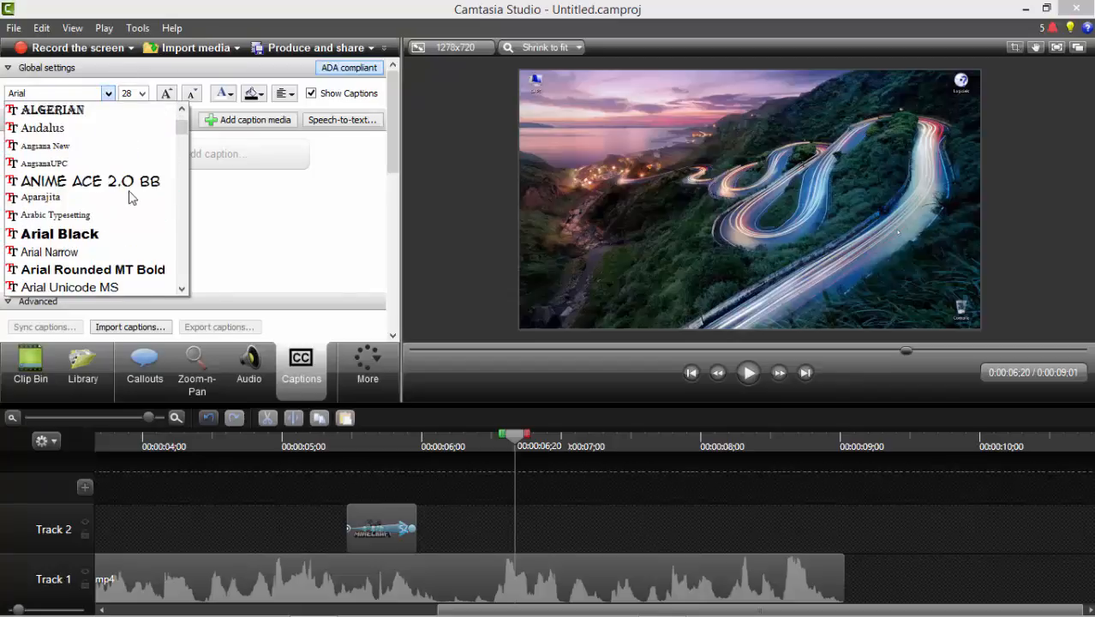
left_click(217, 223)
left_click(142, 93)
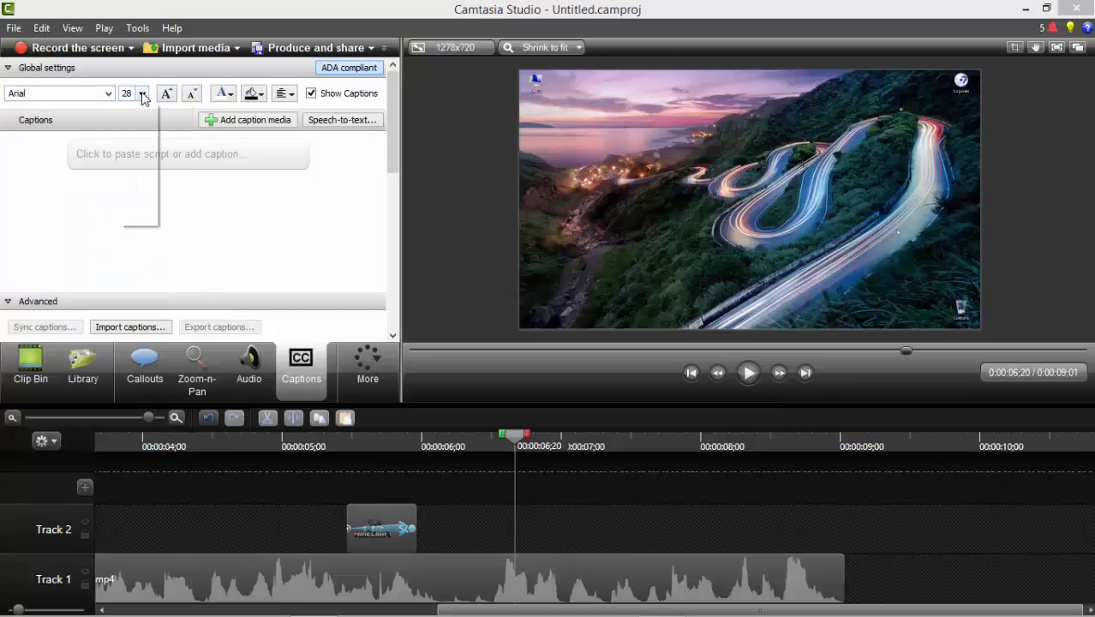
left_click(107, 98)
scroll(108, 146, "down", 4)
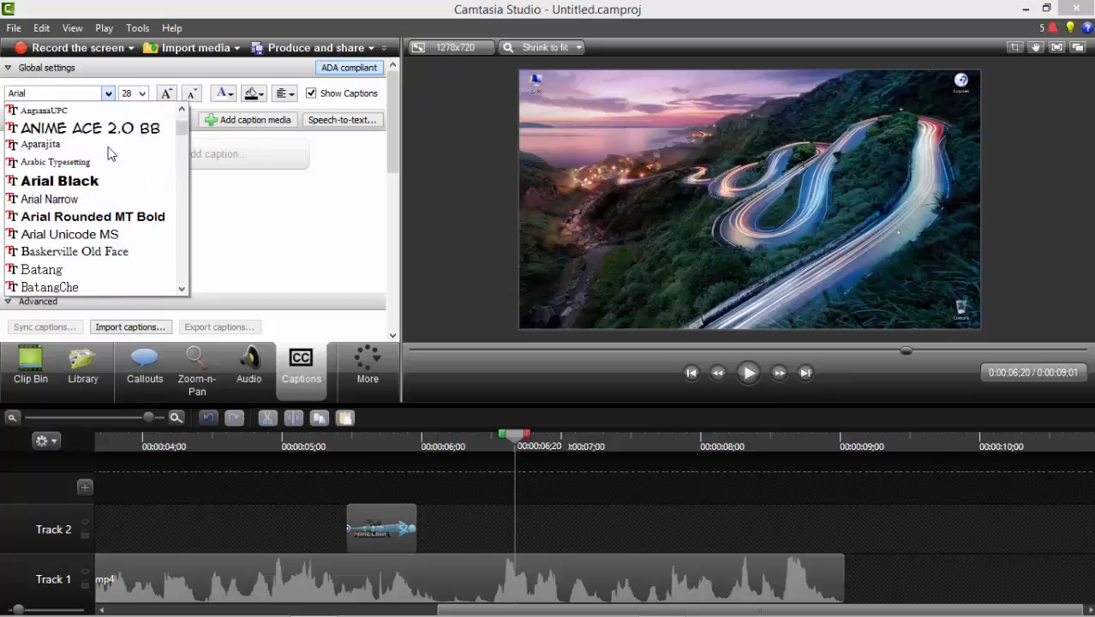
scroll(112, 171, "up", 3)
left_click(267, 226)
left_click(142, 93)
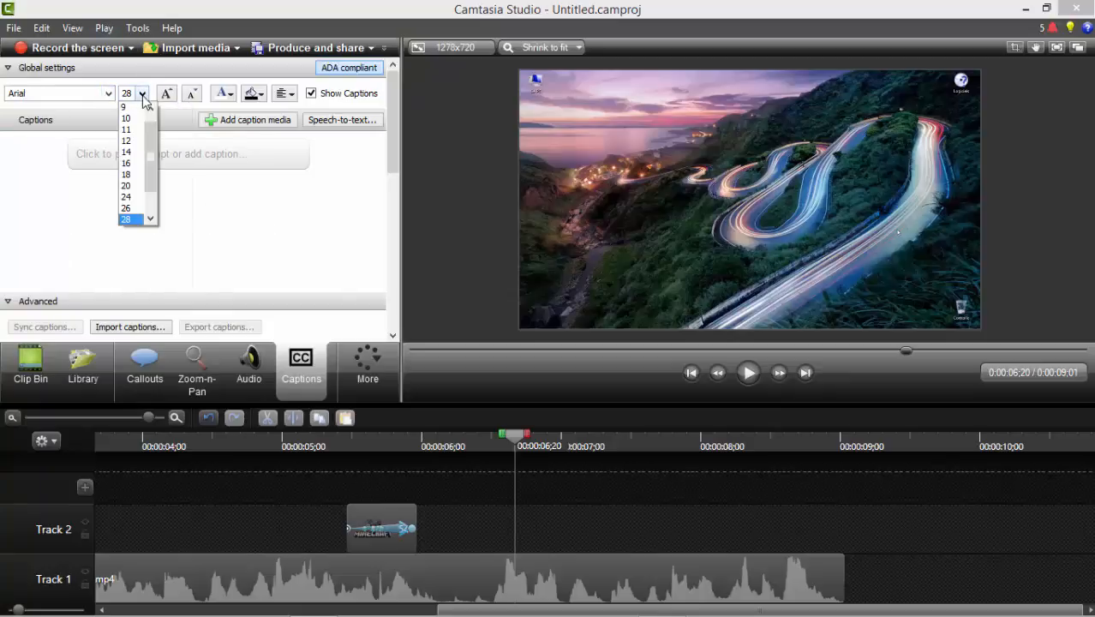
left_click(257, 210)
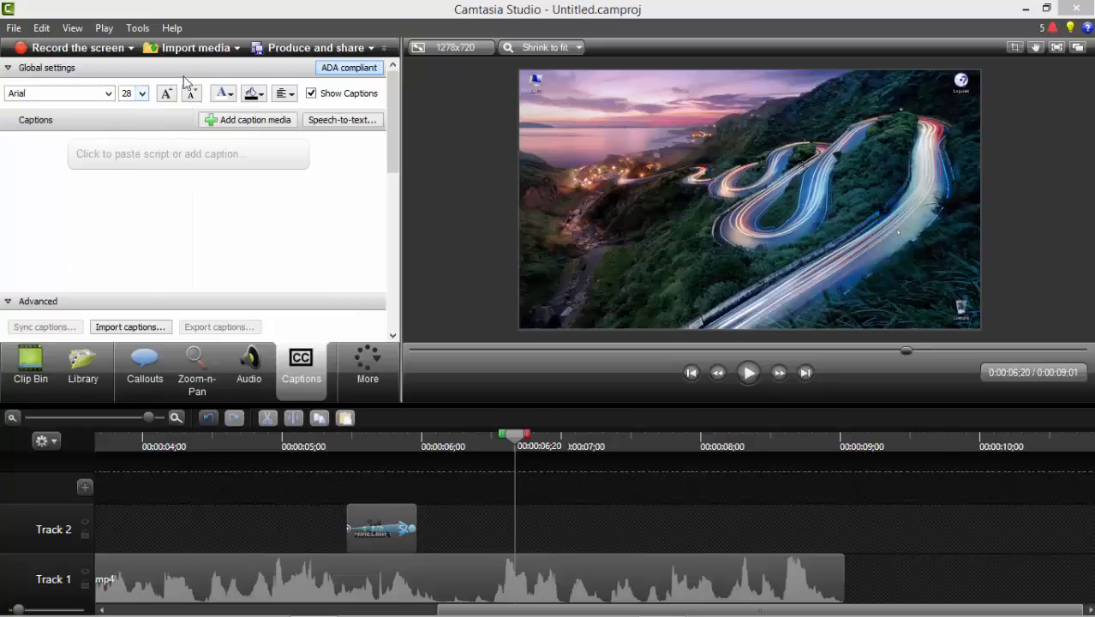
Step: Show the available transitions and examine the cut between the two clips on Track 1 near 00:00:03;00
left_click(368, 366)
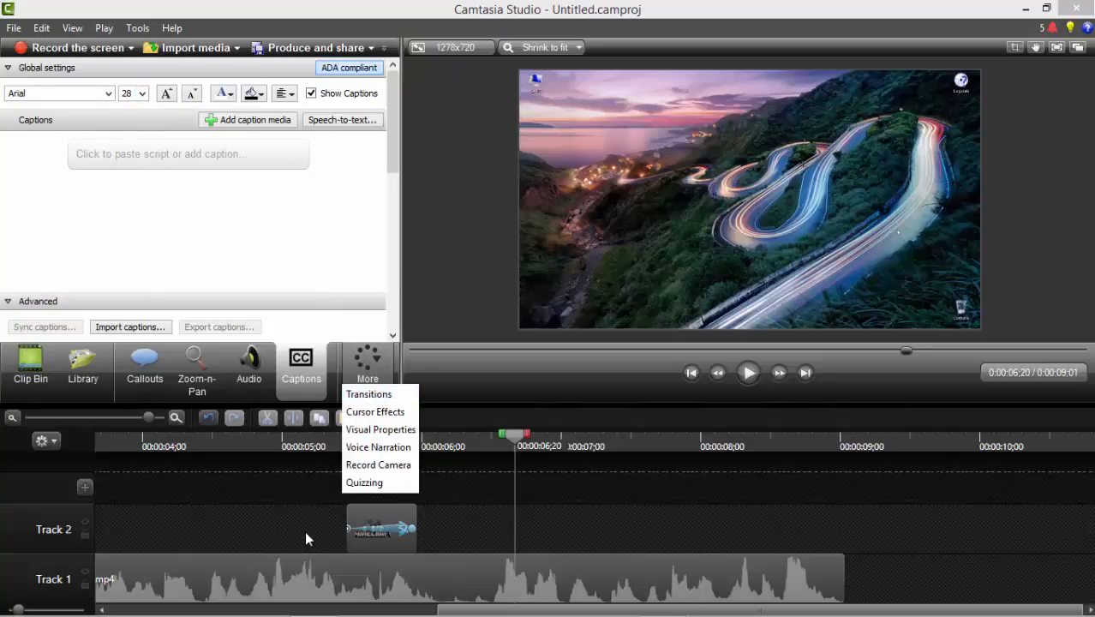
left_click(370, 393)
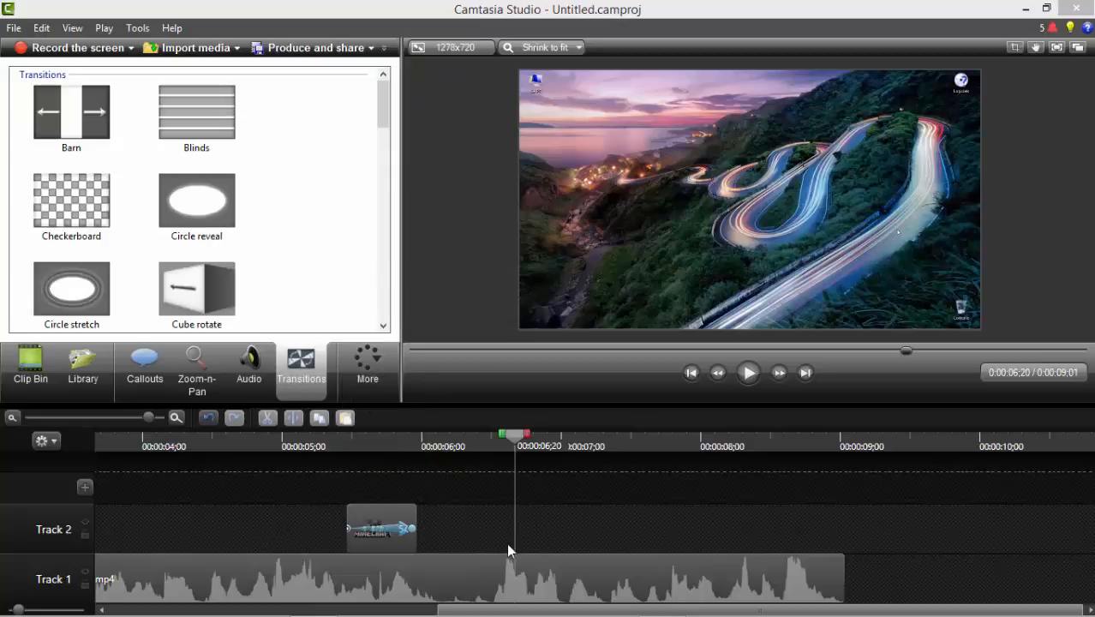
left_click_drag(503, 608, 301, 611)
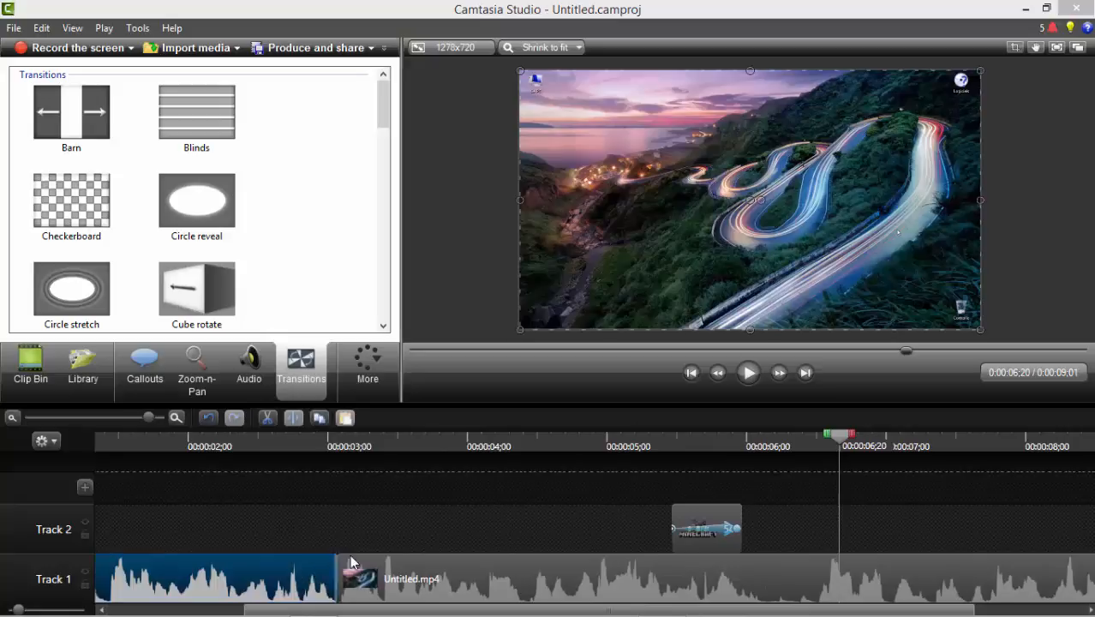
left_click(344, 574)
left_click(296, 570)
left_click(360, 565)
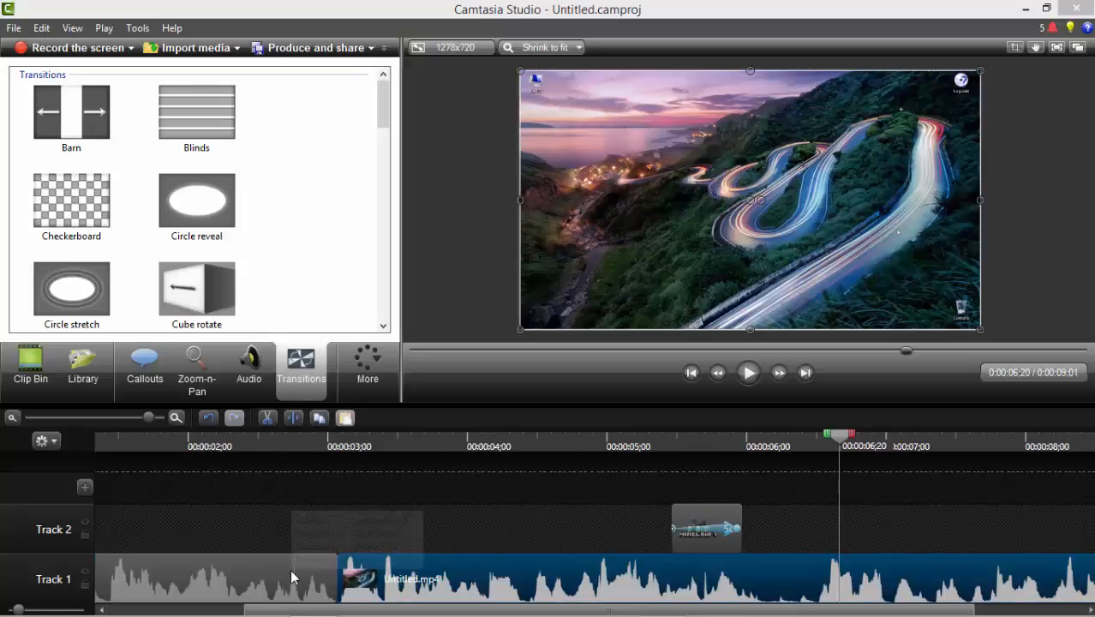
left_click(293, 572)
left_click(396, 569)
left_click(330, 573)
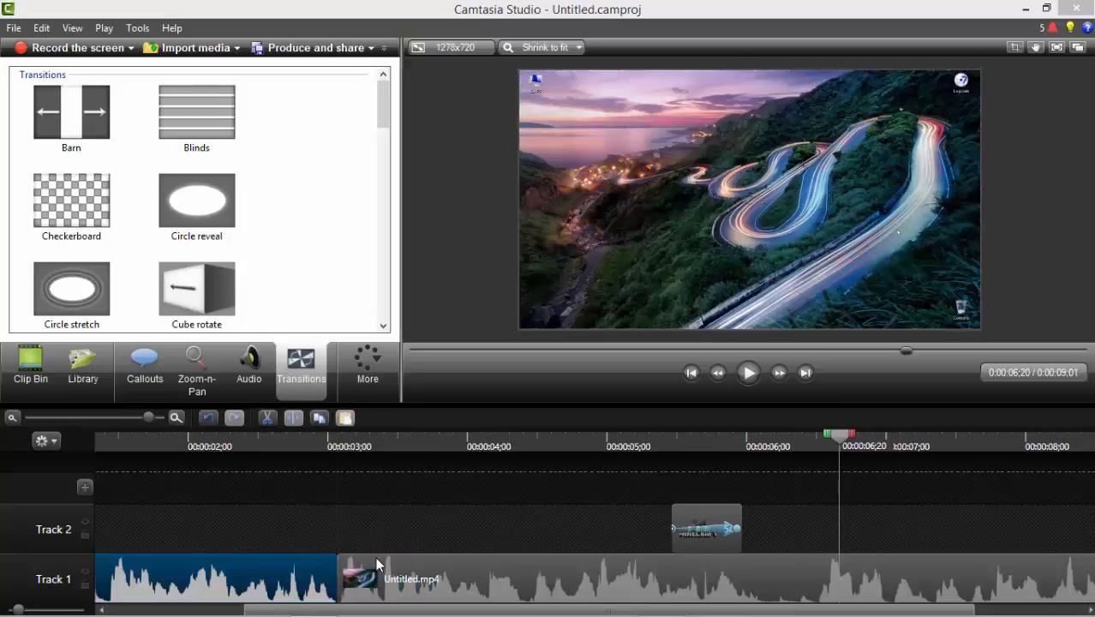
left_click(377, 565)
left_click(324, 575)
left_click(353, 574)
left_click(326, 573)
left_click(353, 573)
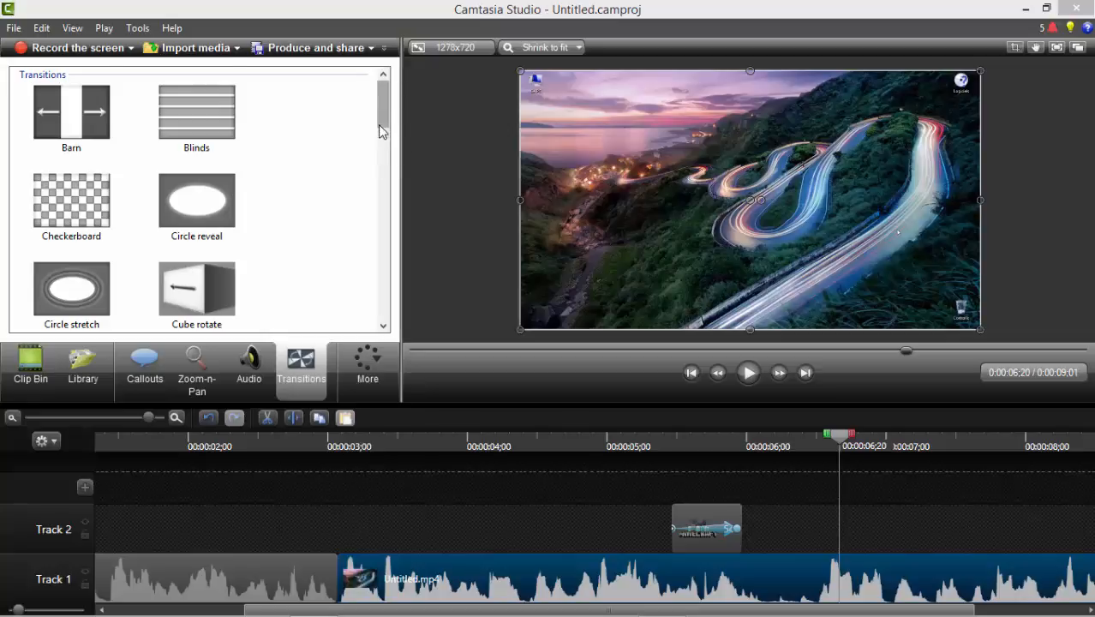
Step: Add a Barn transition at the cut between the two clips on Track 1
left_click_drag(379, 124, 394, 99)
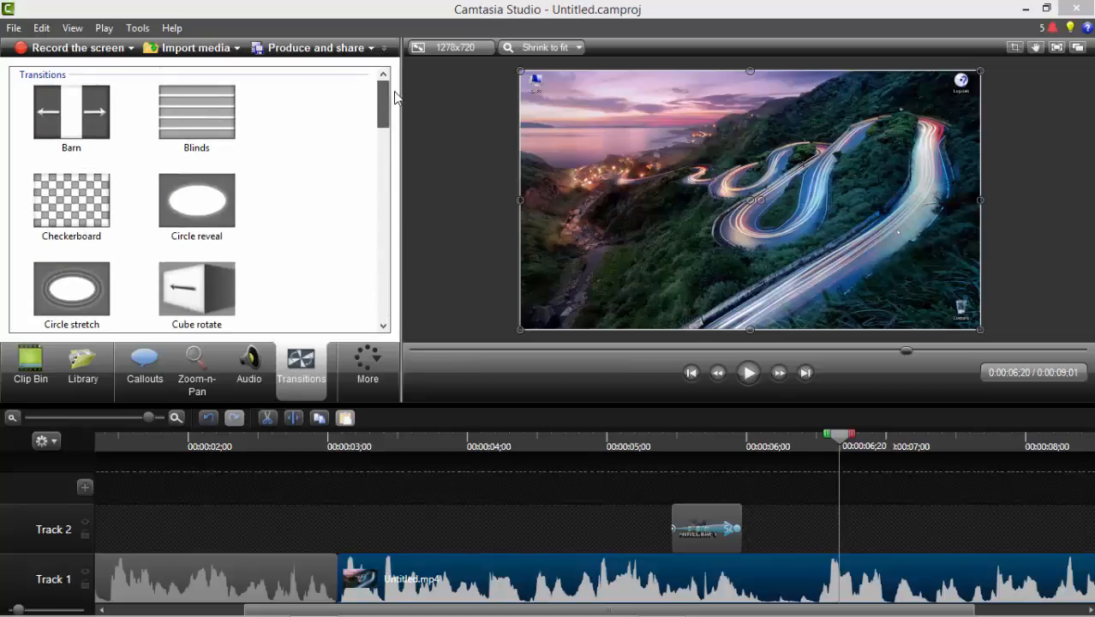
left_click(85, 129)
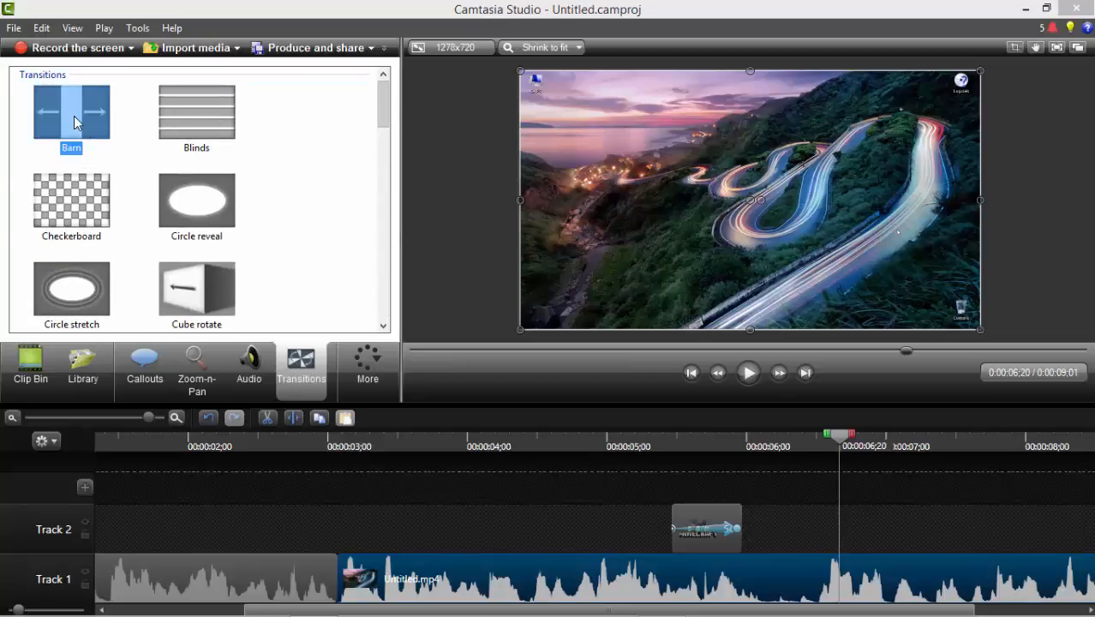
left_click_drag(91, 129, 340, 574)
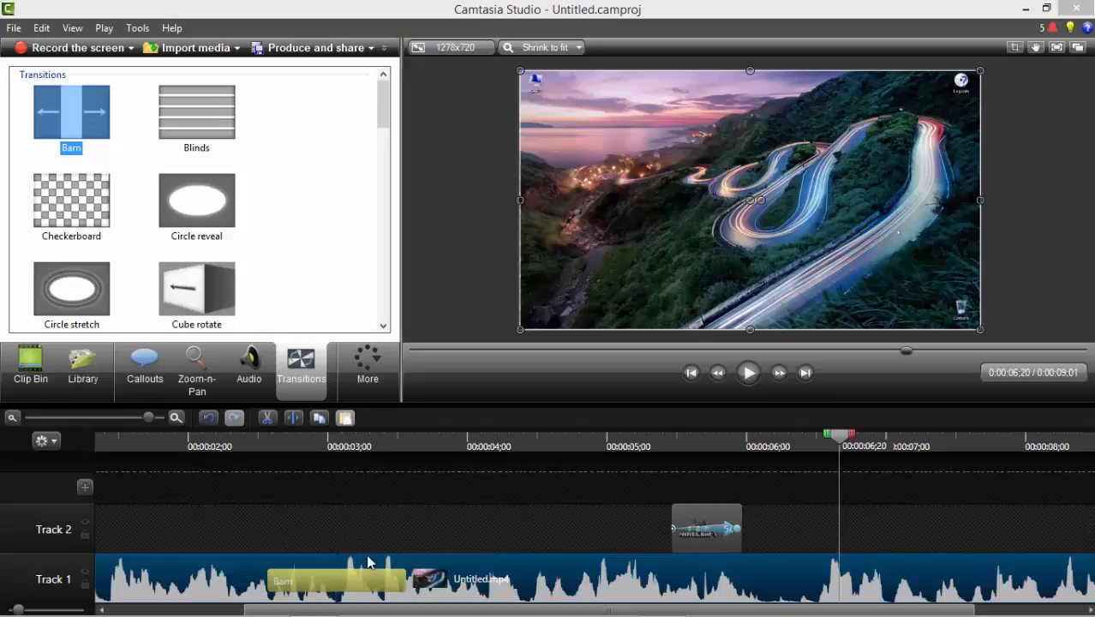
left_click(262, 580)
left_click(497, 572)
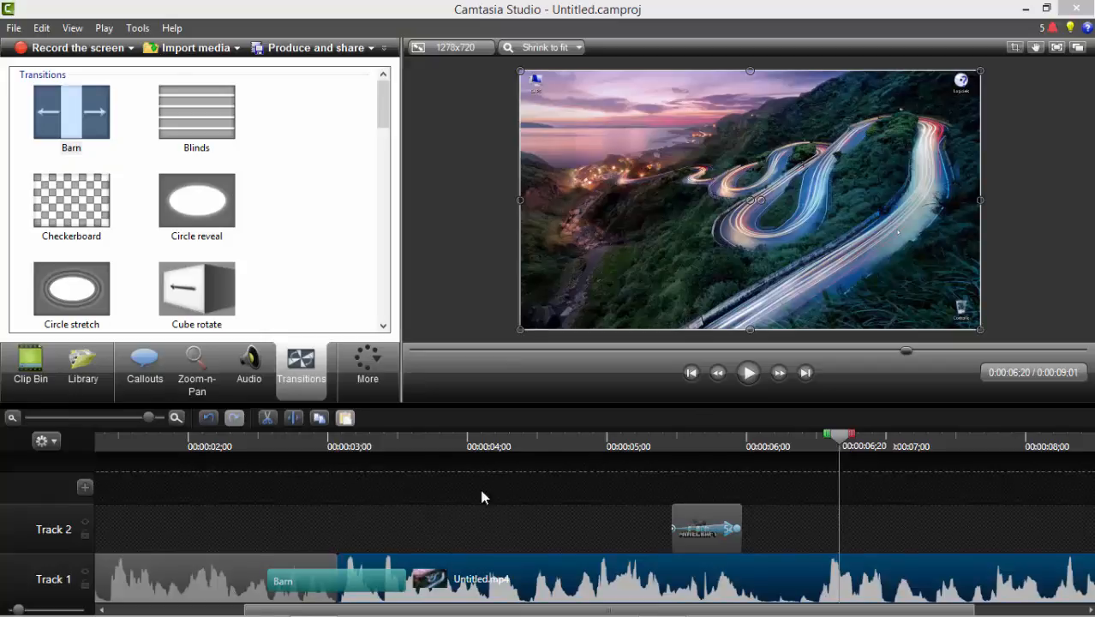
Step: Play back the Barn transition from 00:00:02;07, stop after it, and move the playhead to 00:00:04;07
left_click(221, 503)
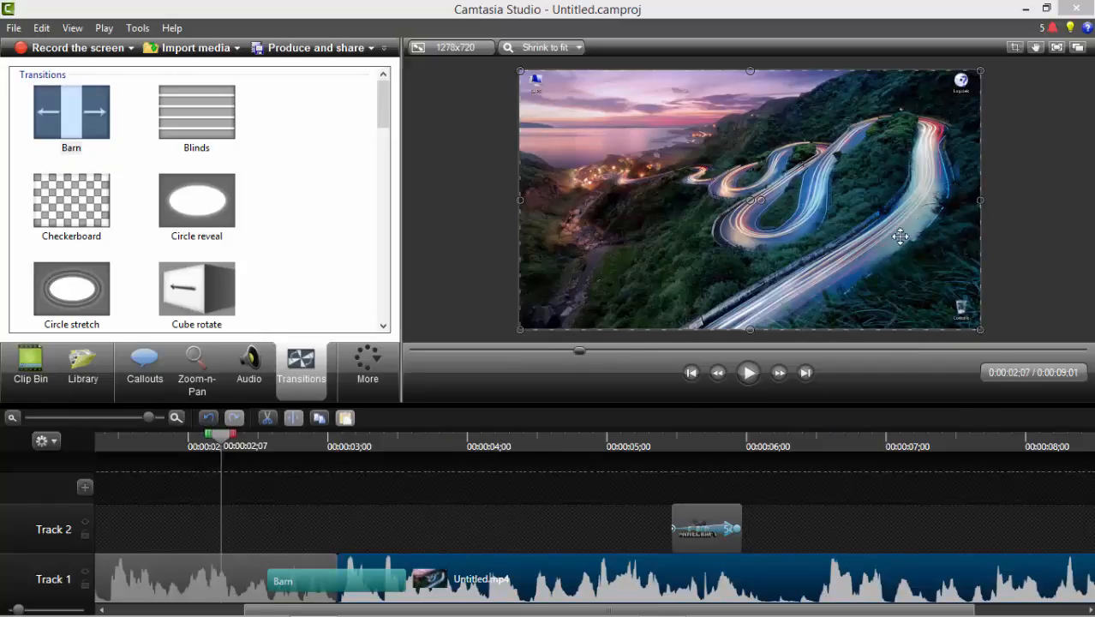
left_click(754, 384)
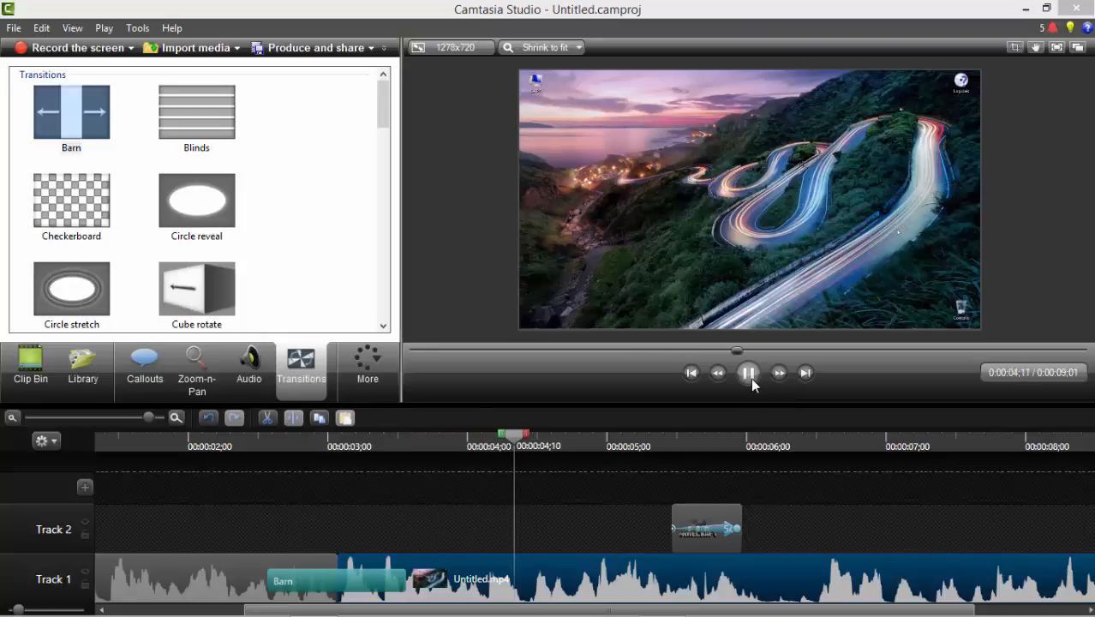
left_click(751, 378)
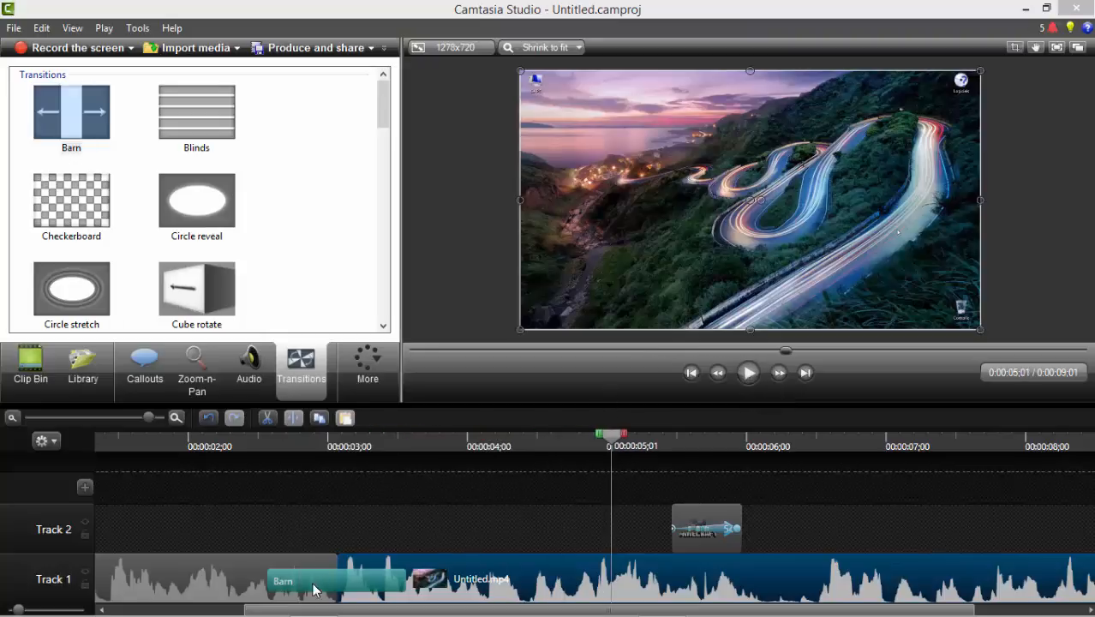
left_click(353, 497)
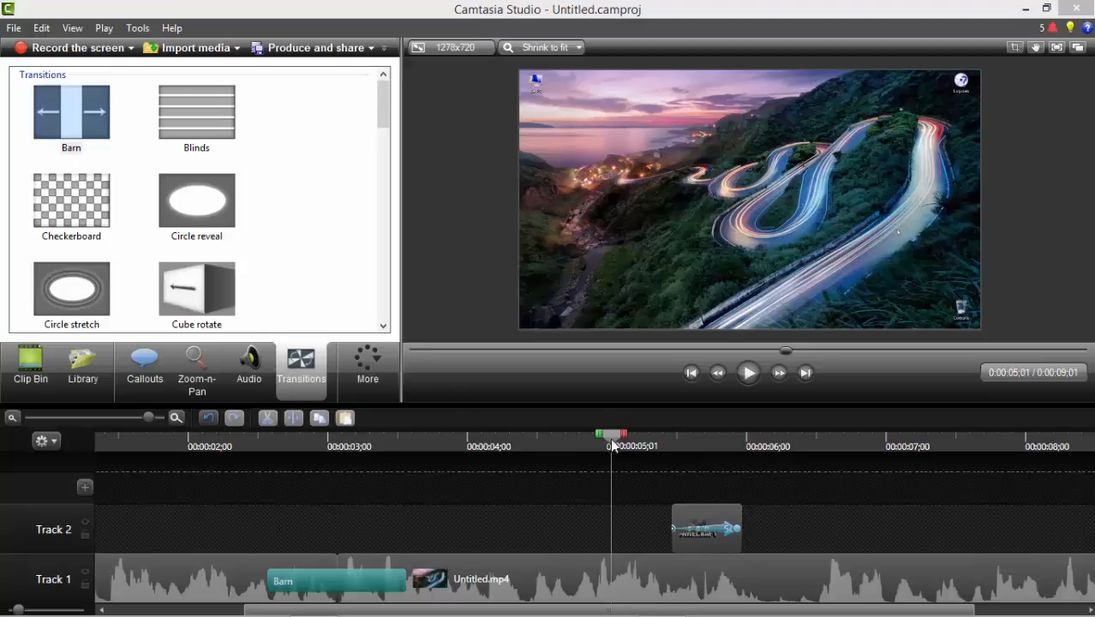
left_click_drag(311, 466, 595, 423)
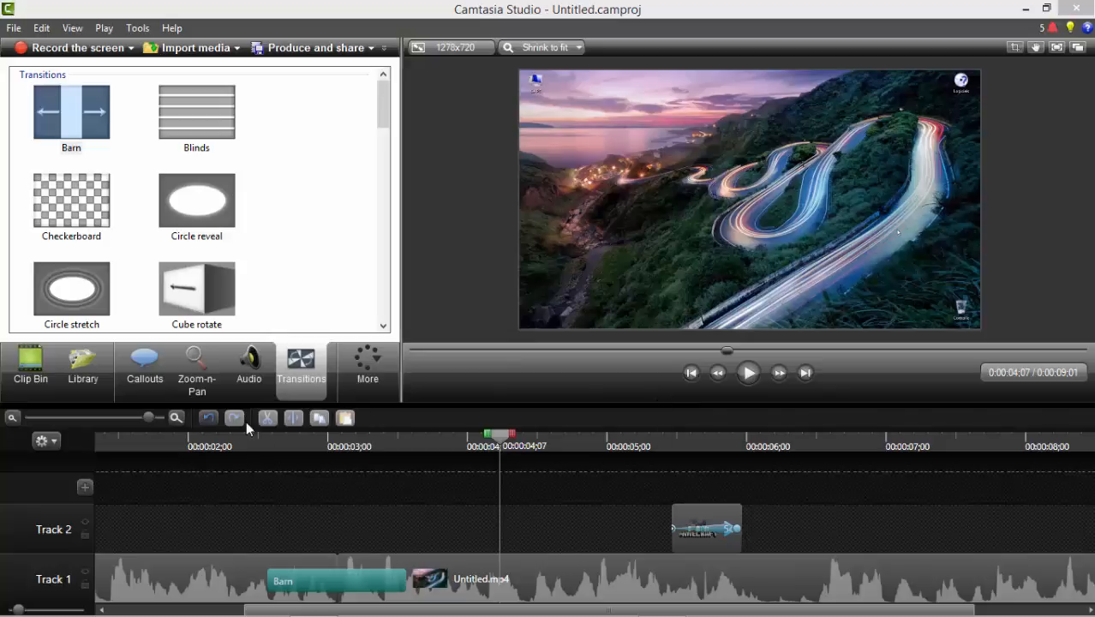
Step: Show the voice narration settings and check the microphone input level slider at its High end
left_click(366, 360)
left_click(403, 431)
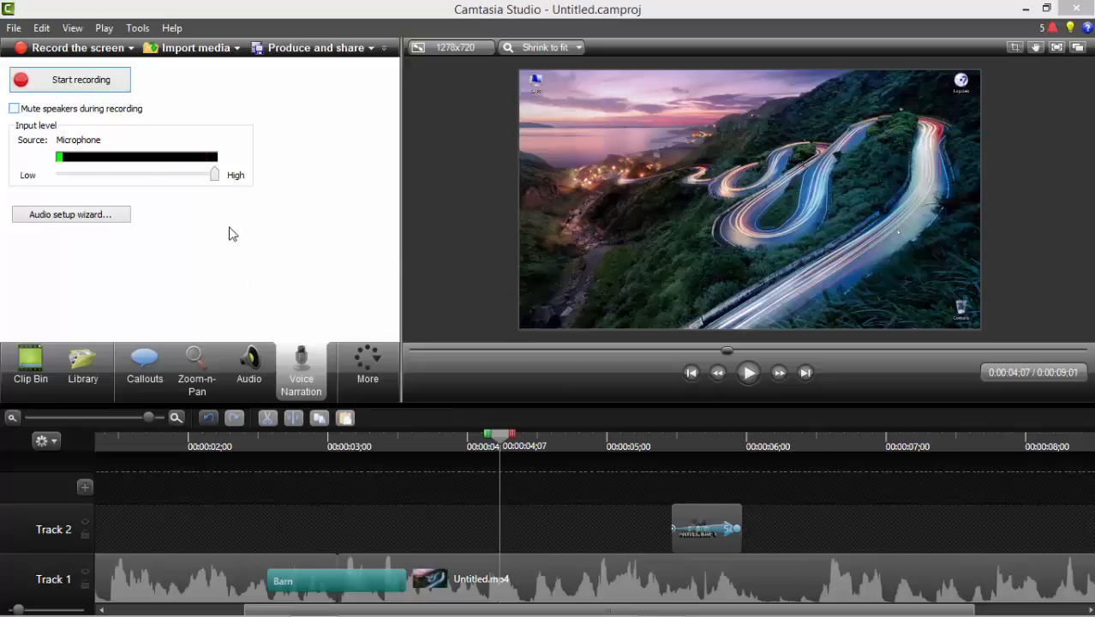
left_click_drag(210, 181, 264, 178)
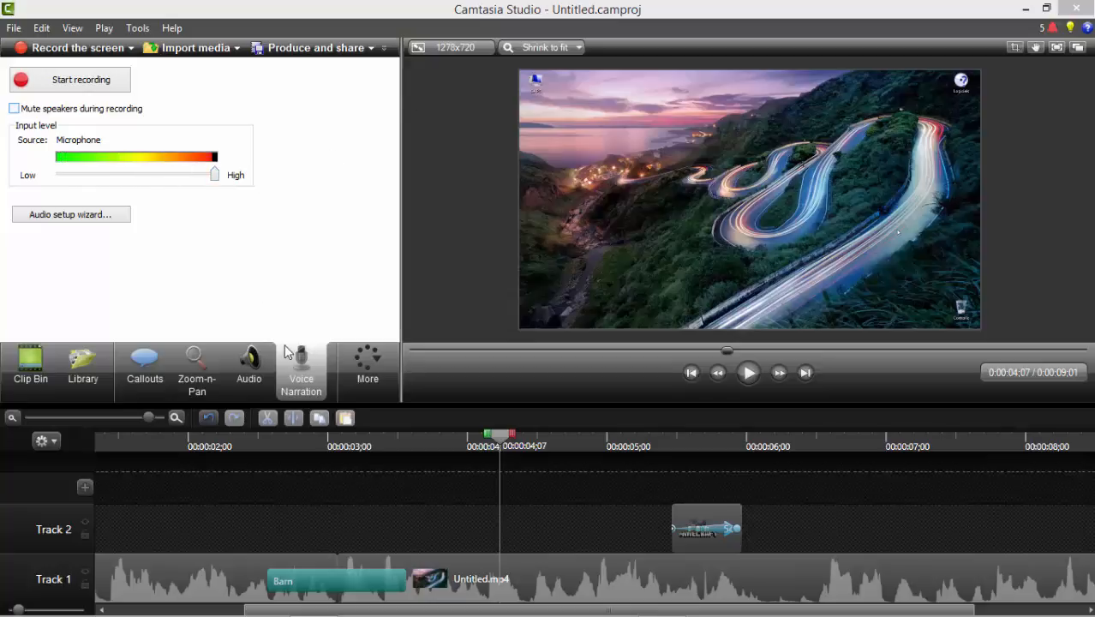
Step: Review the visual properties and audio settings of the two clips on Track 1
left_click(354, 377)
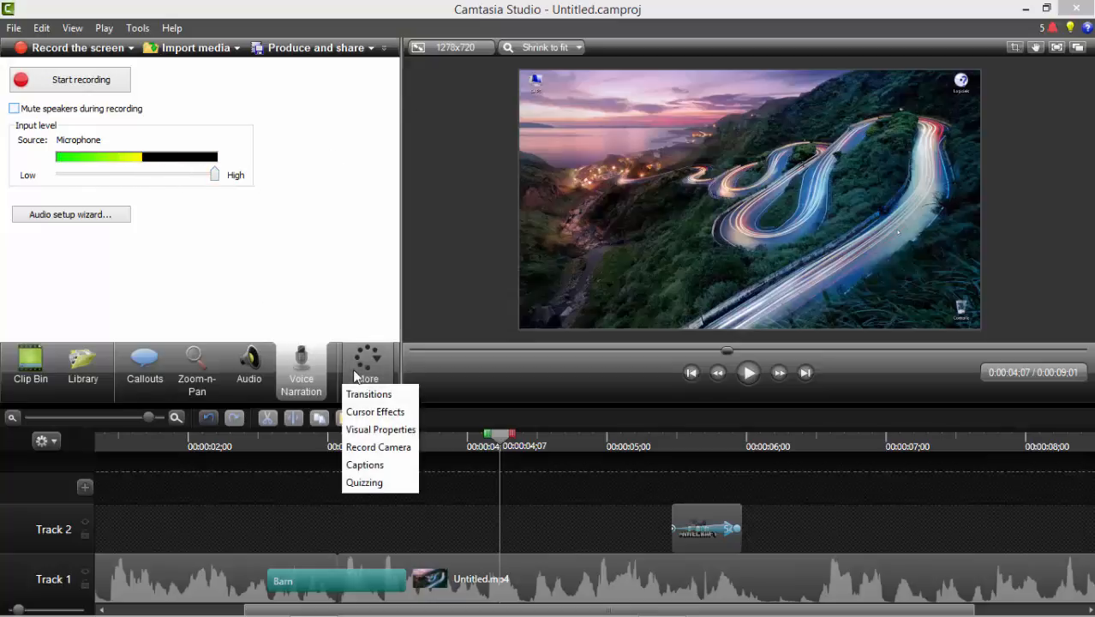
left_click(380, 430)
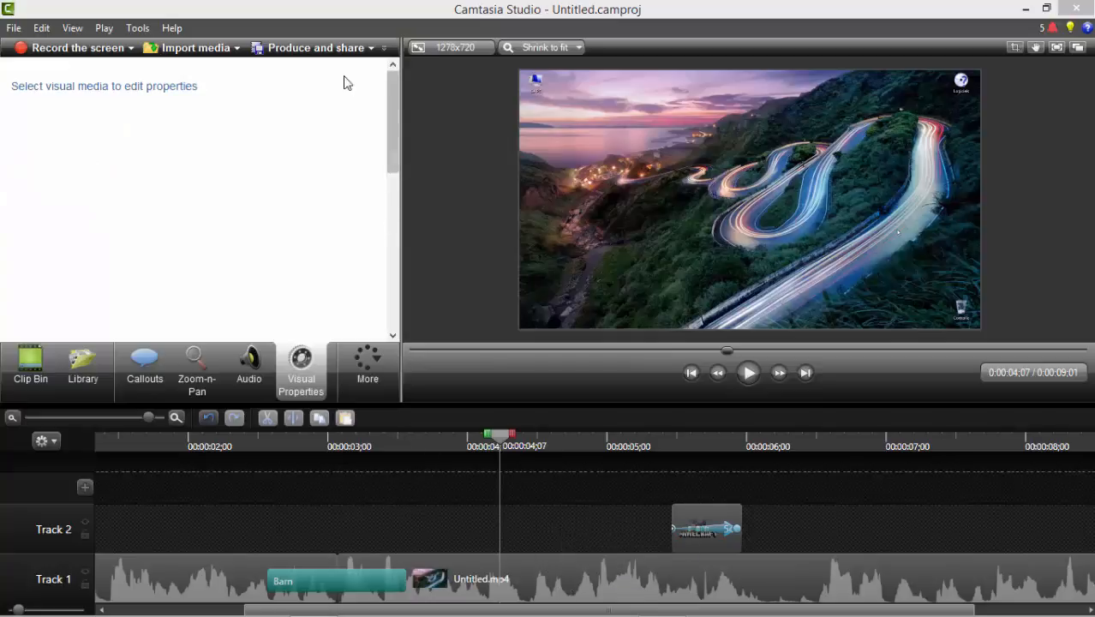
left_click(467, 588)
left_click(263, 566)
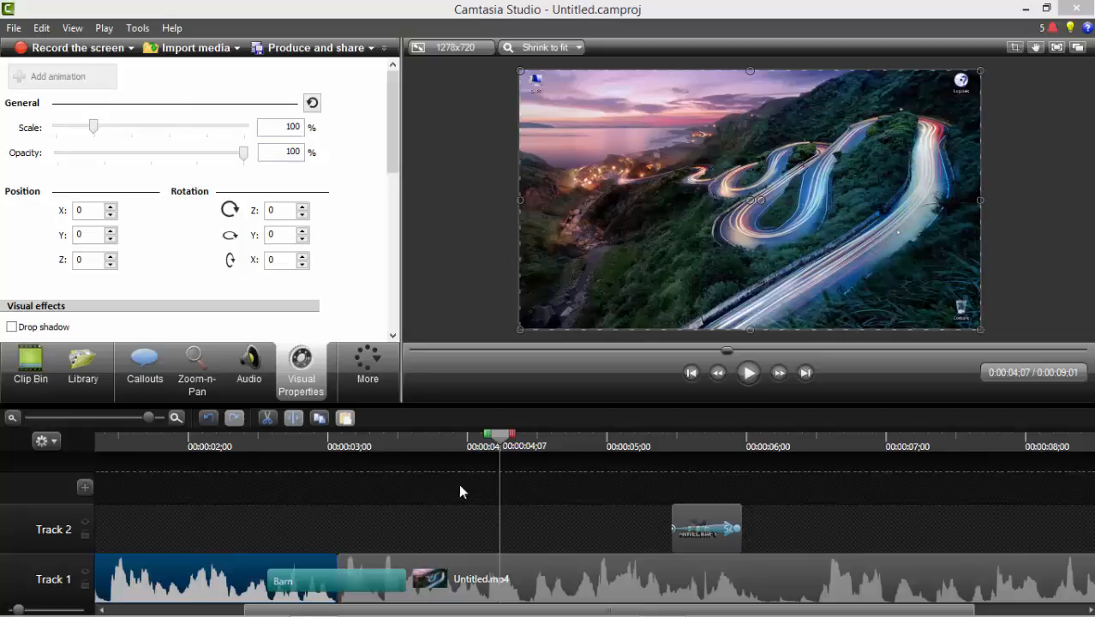
left_click(249, 367)
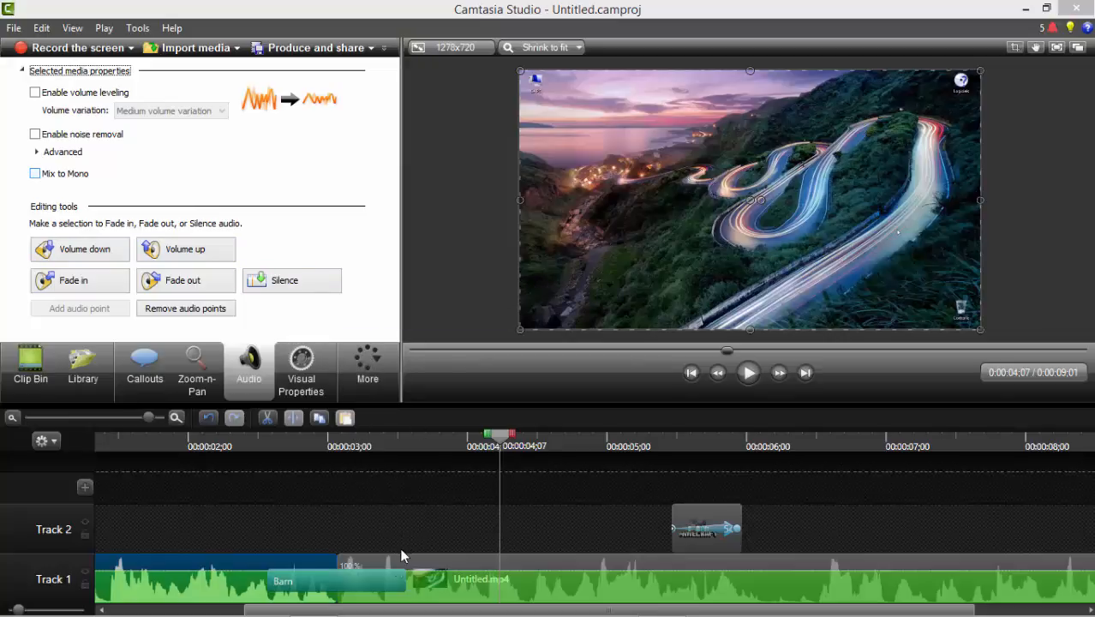
left_click(428, 582)
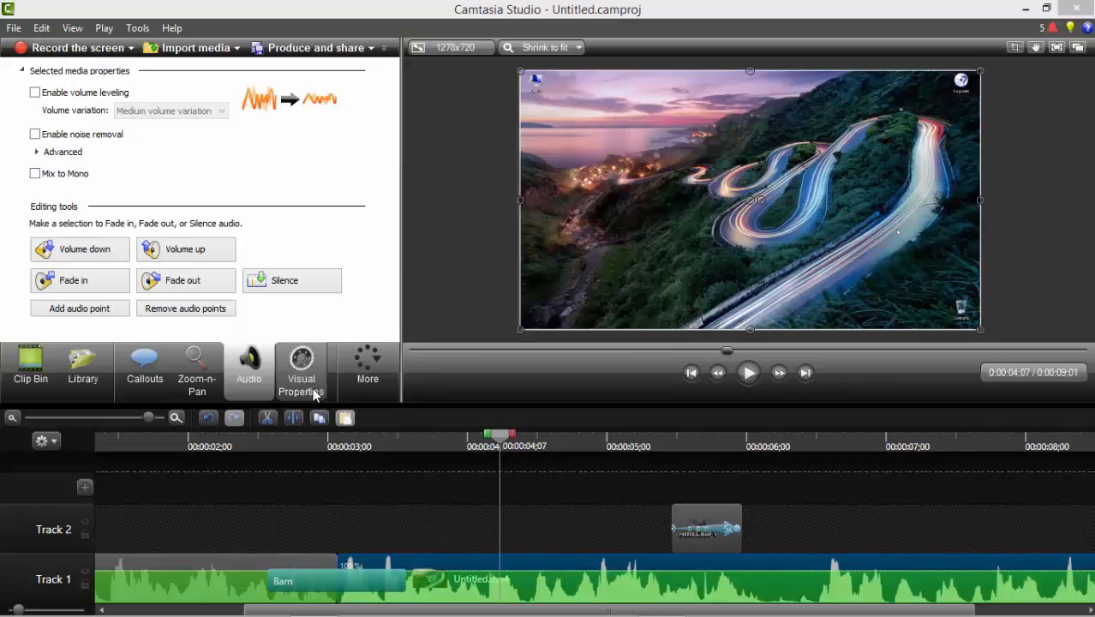
left_click(313, 390)
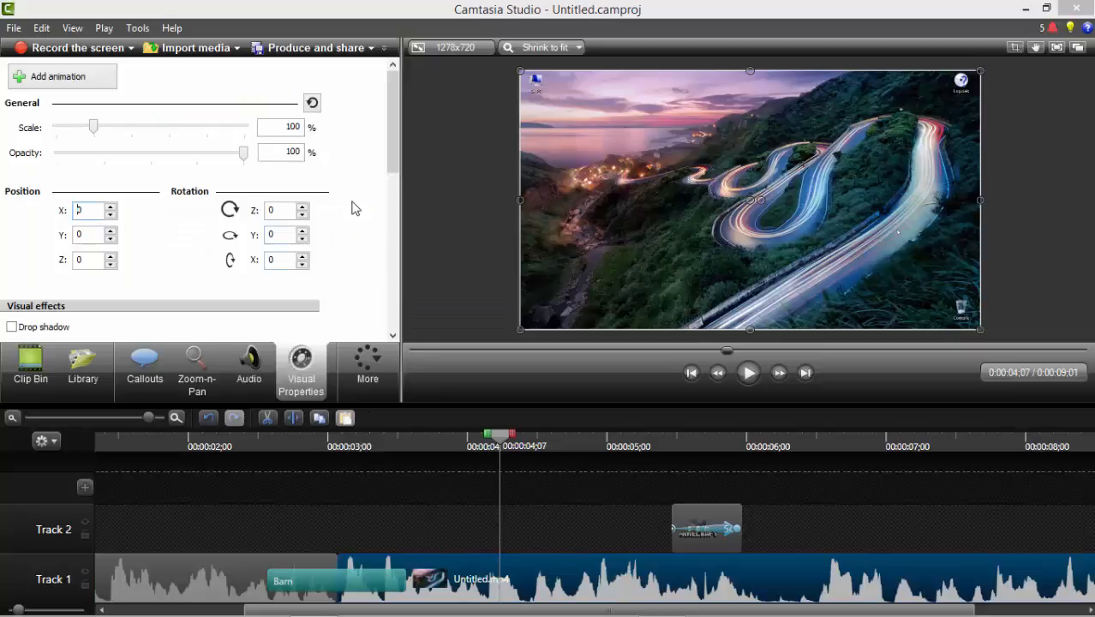
Step: Produce the video with the MP4 only (up to 1080p) preset under the name "Tuto YT" and close its playback window
left_click(308, 48)
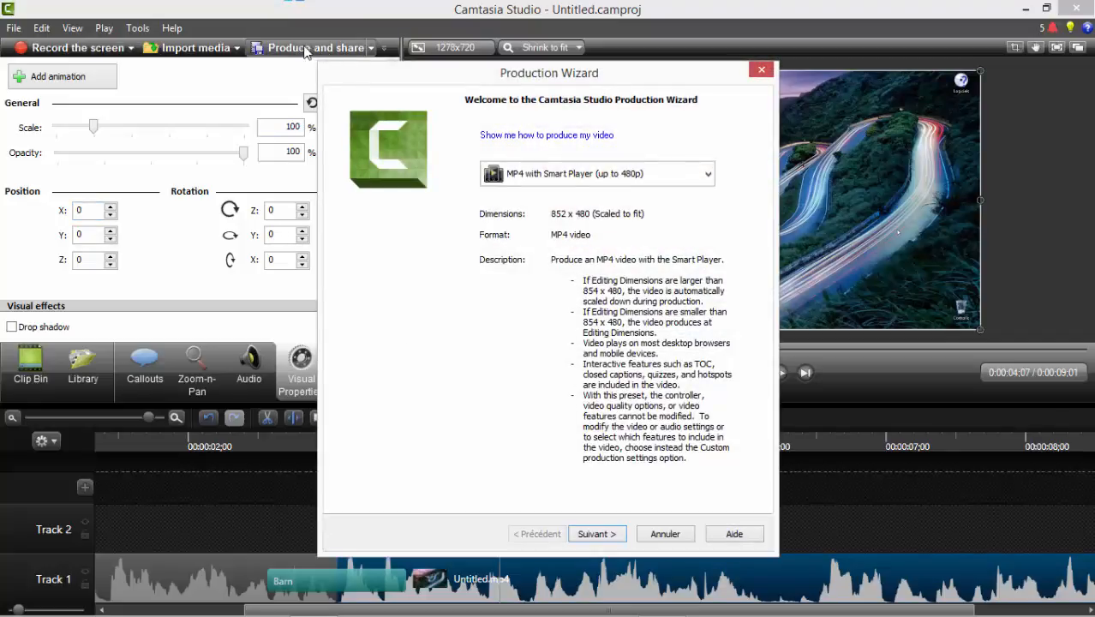
left_click(708, 174)
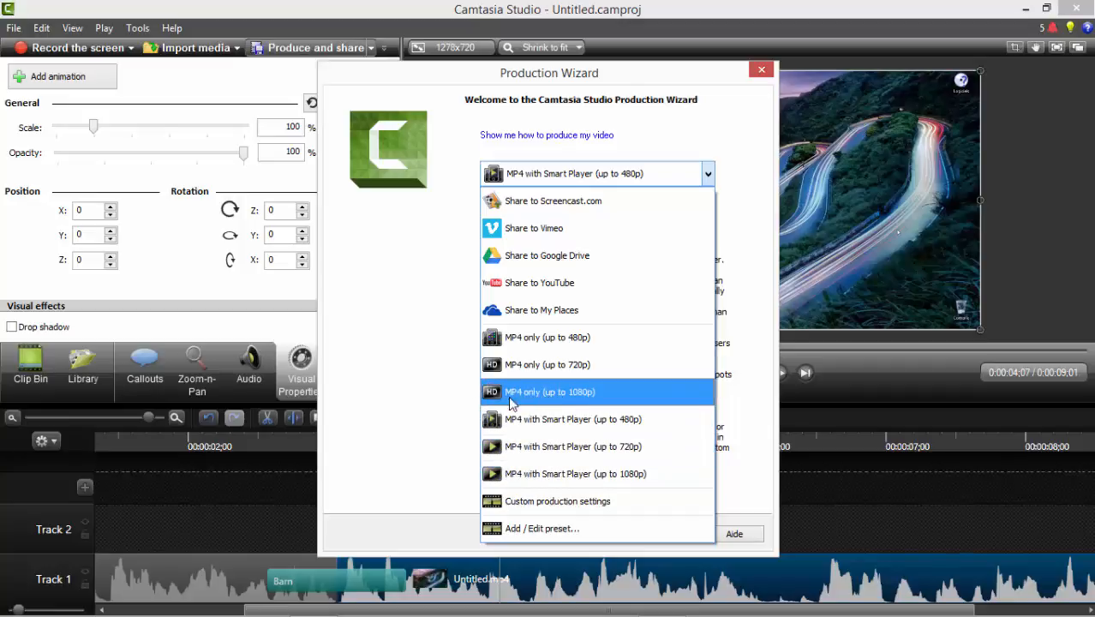
left_click(547, 391)
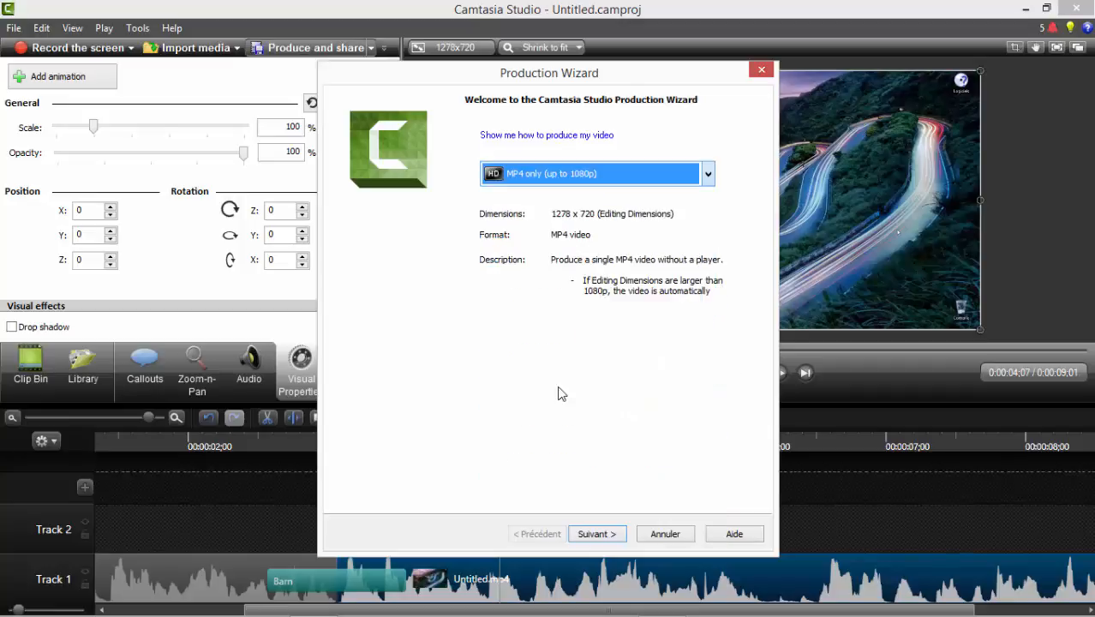
left_click(617, 535)
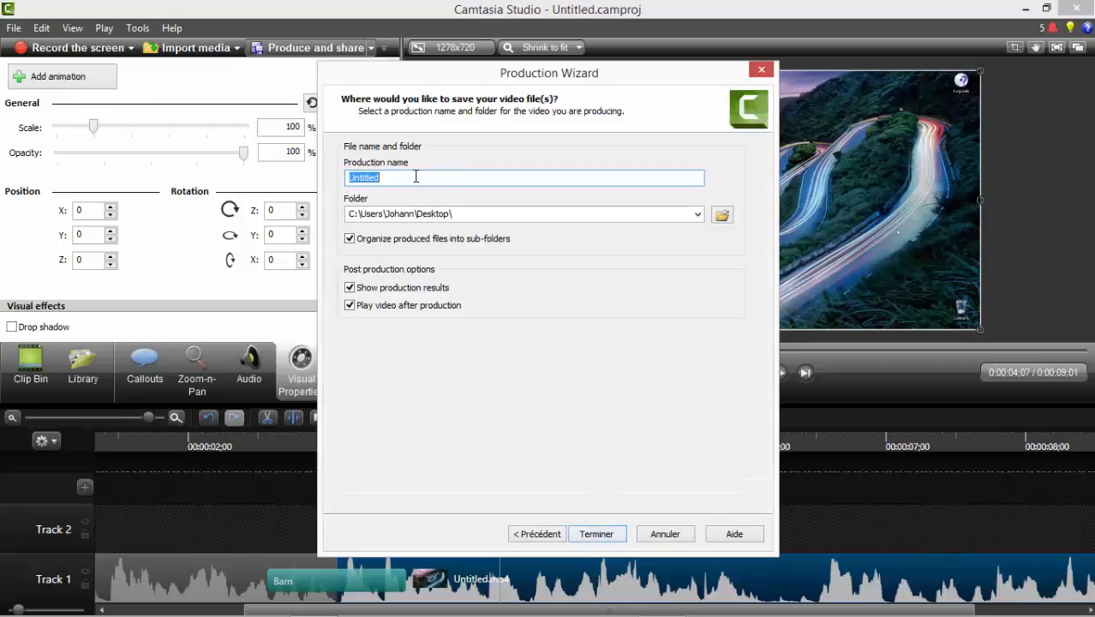
type("Tuto YT")
left_click(614, 533)
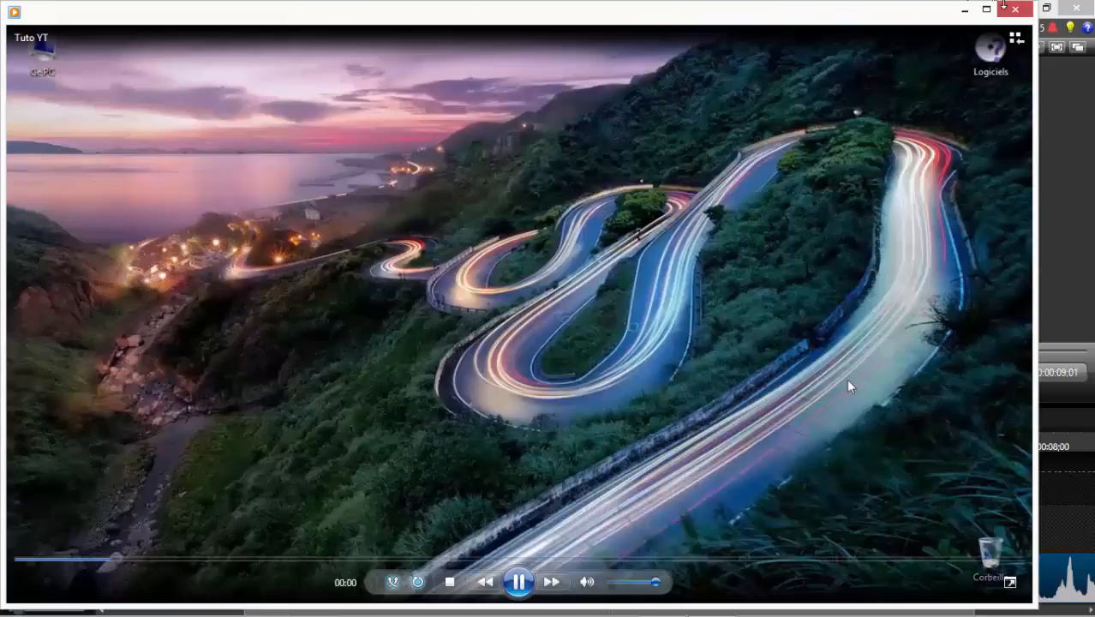
left_click(1015, 10)
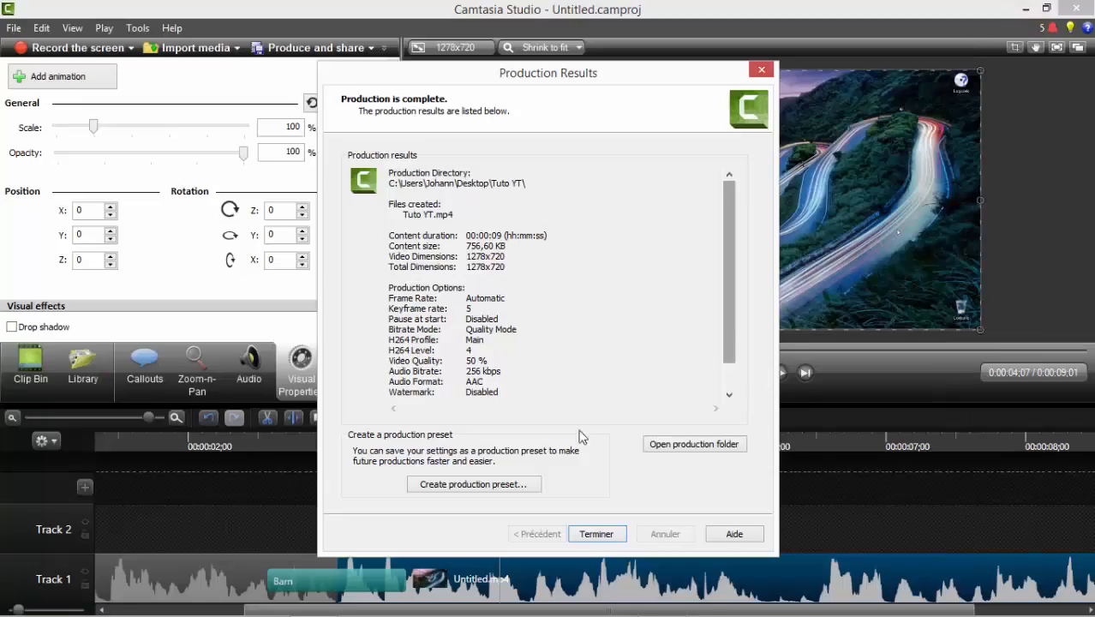
Step: Finish the production wizard, minimize the editor and open the "Tuto YT" folder on the desktop
left_click(601, 536)
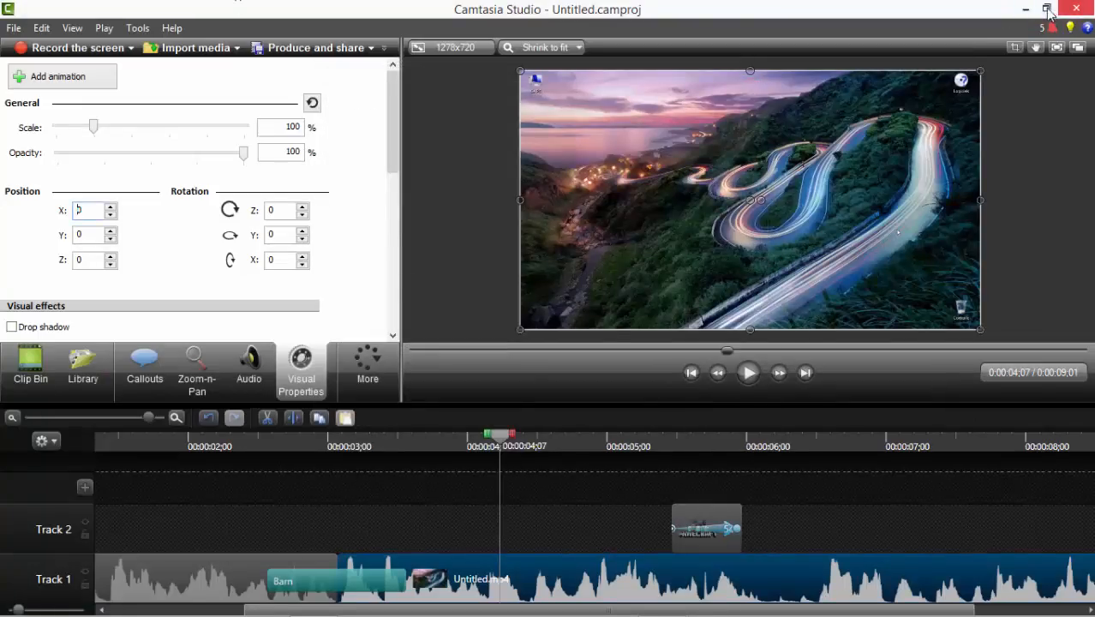
left_click(30, 367)
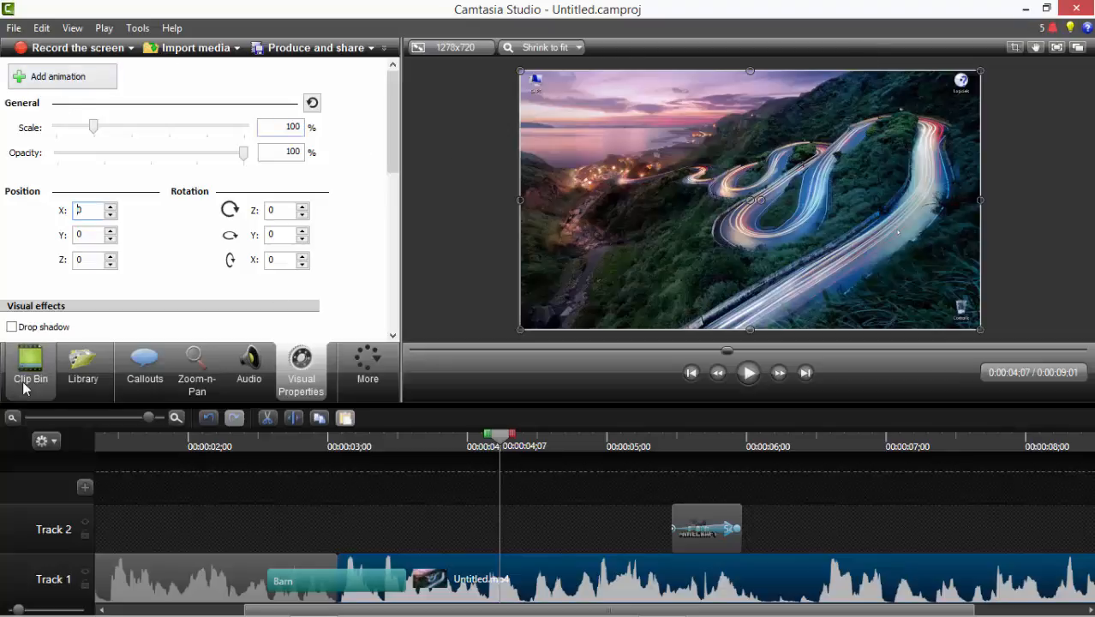
left_click(1027, 7)
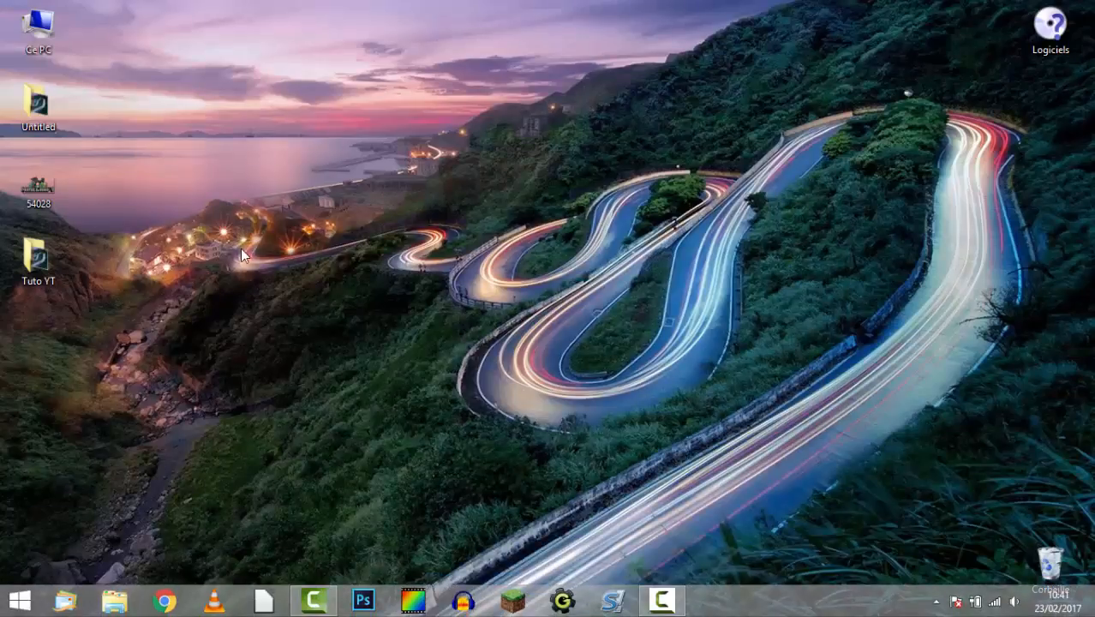
left_click(43, 267)
double_click(63, 269)
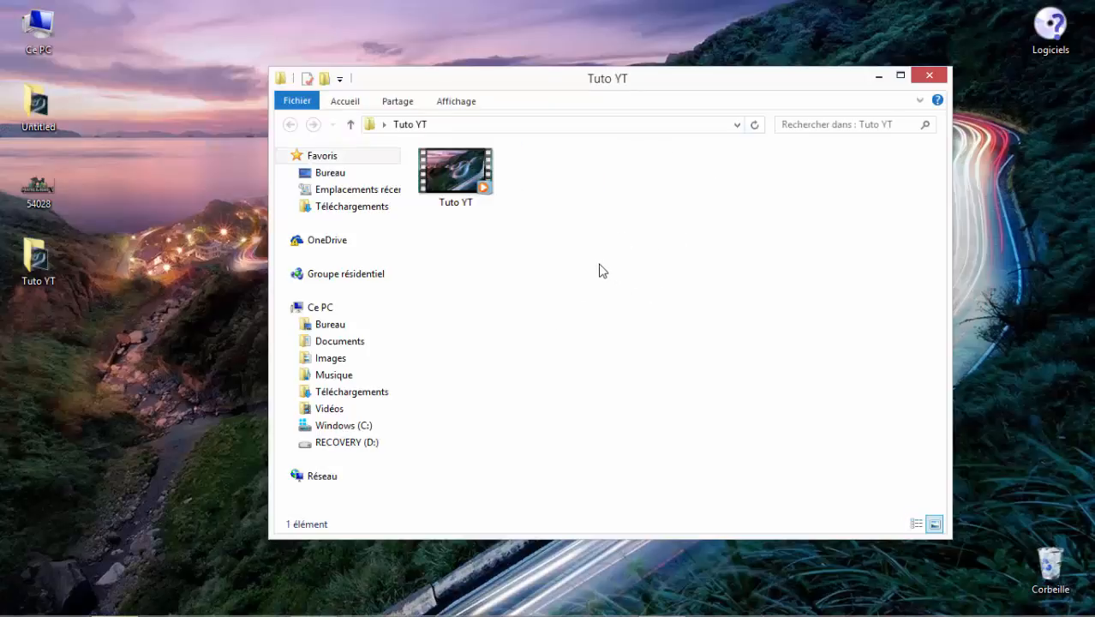
Step: Play the produced "Tuto YT" video in full screen and close the player
left_click(446, 197)
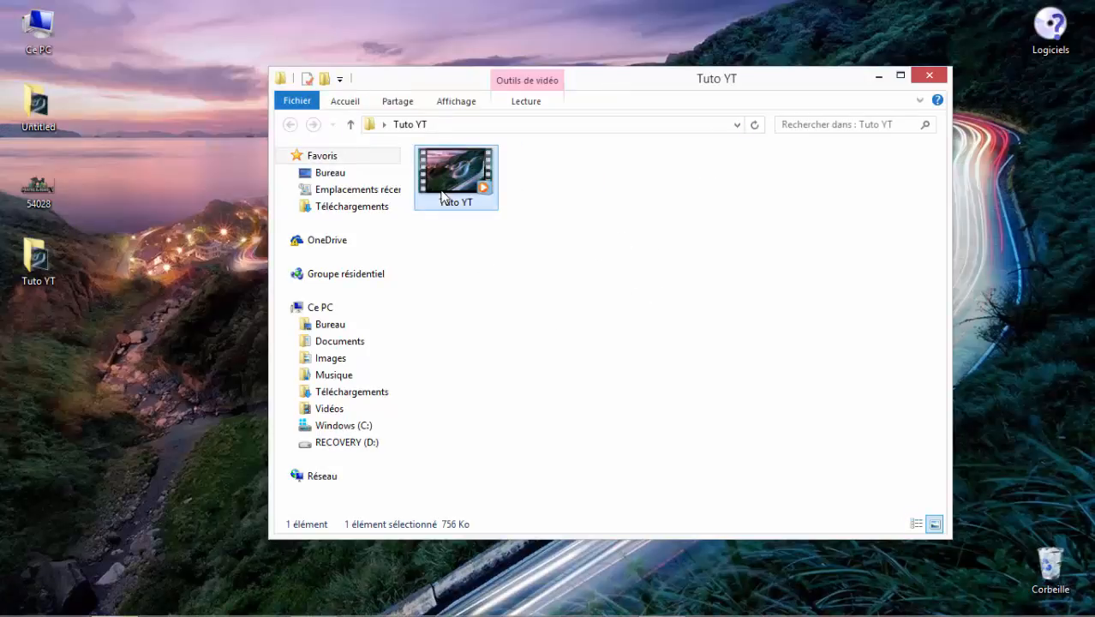
double_click(443, 198)
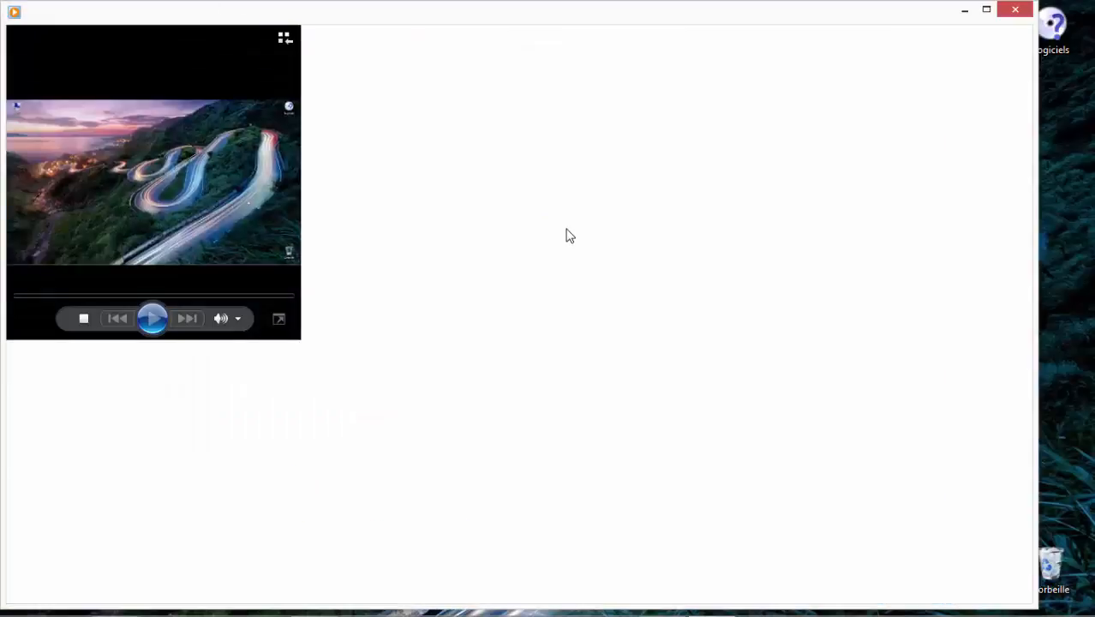
double_click(566, 232)
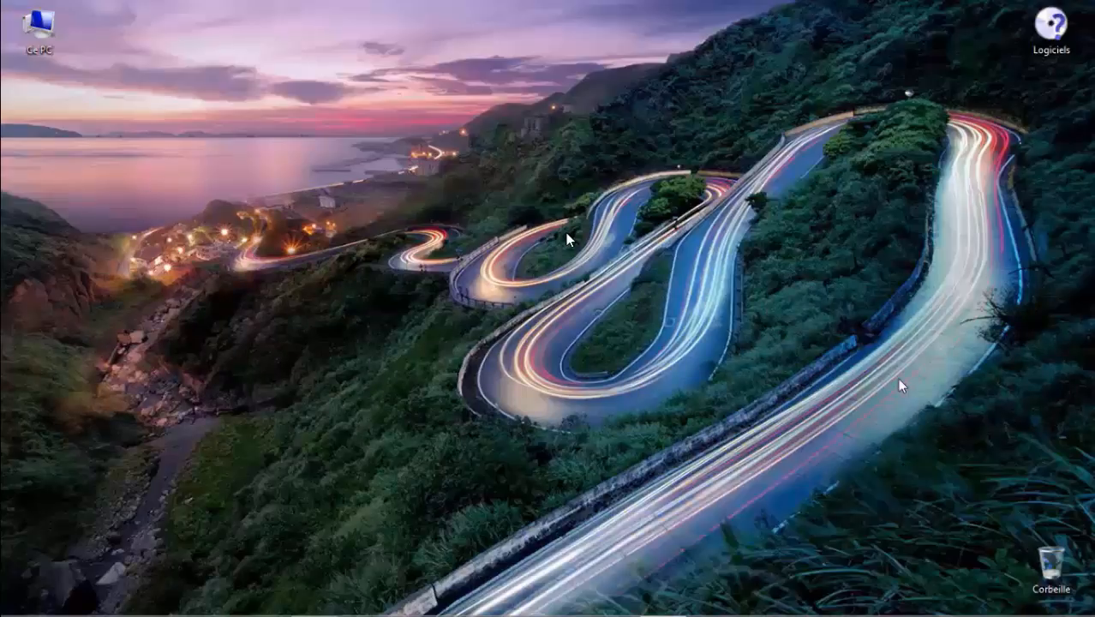
mouse_move(445, 291)
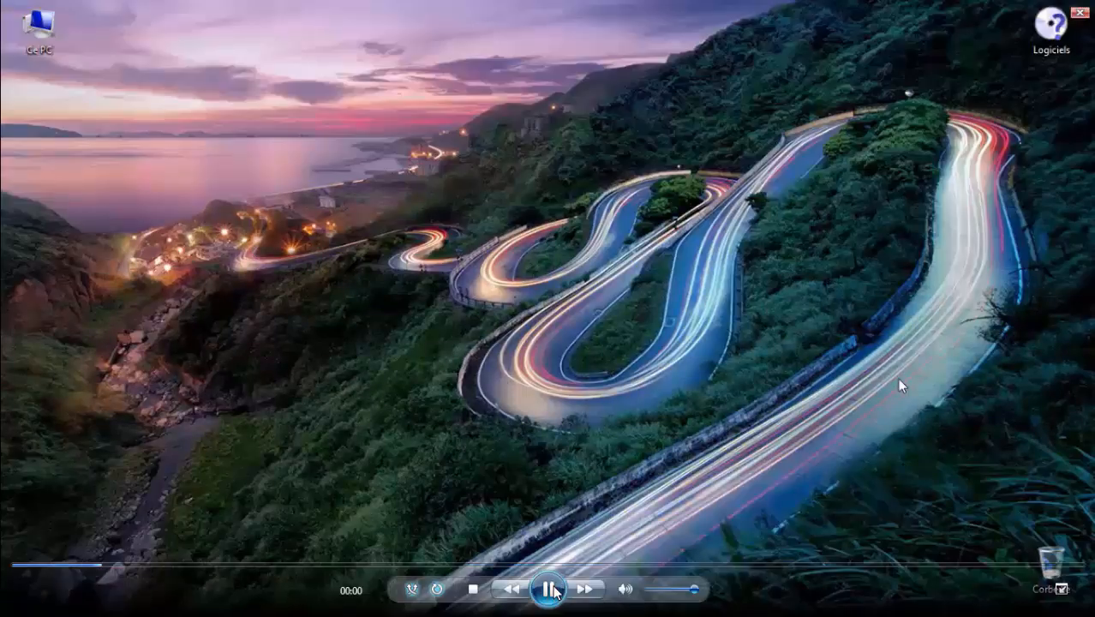
left_click(1079, 12)
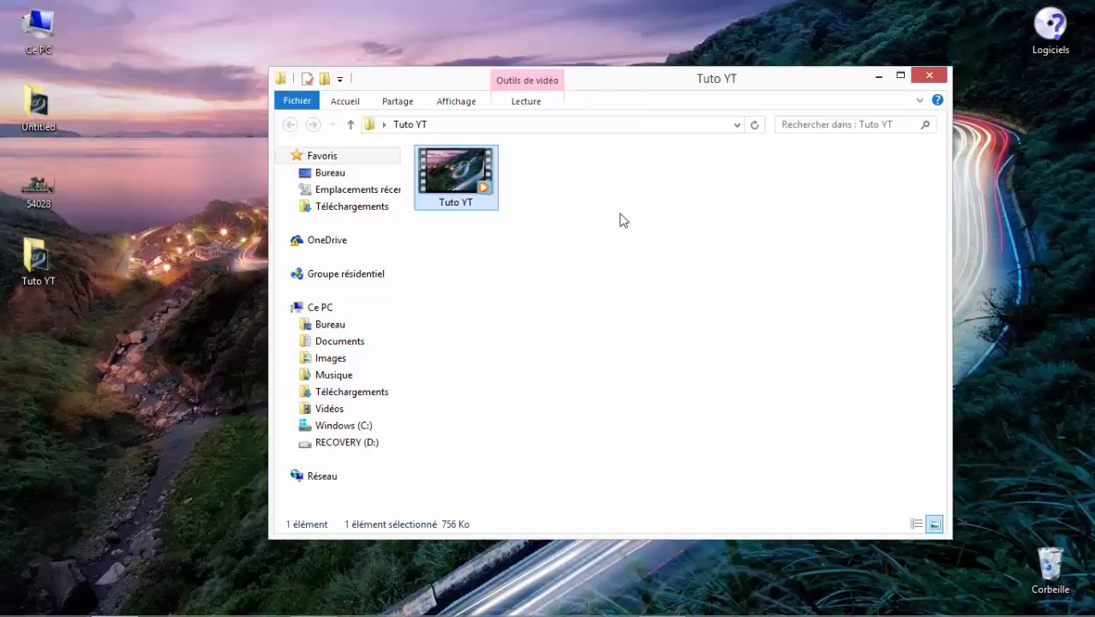
Step: View the desktop image "54028" in the photo viewer, then close it and the "Tuto YT" folder
left_click(34, 204)
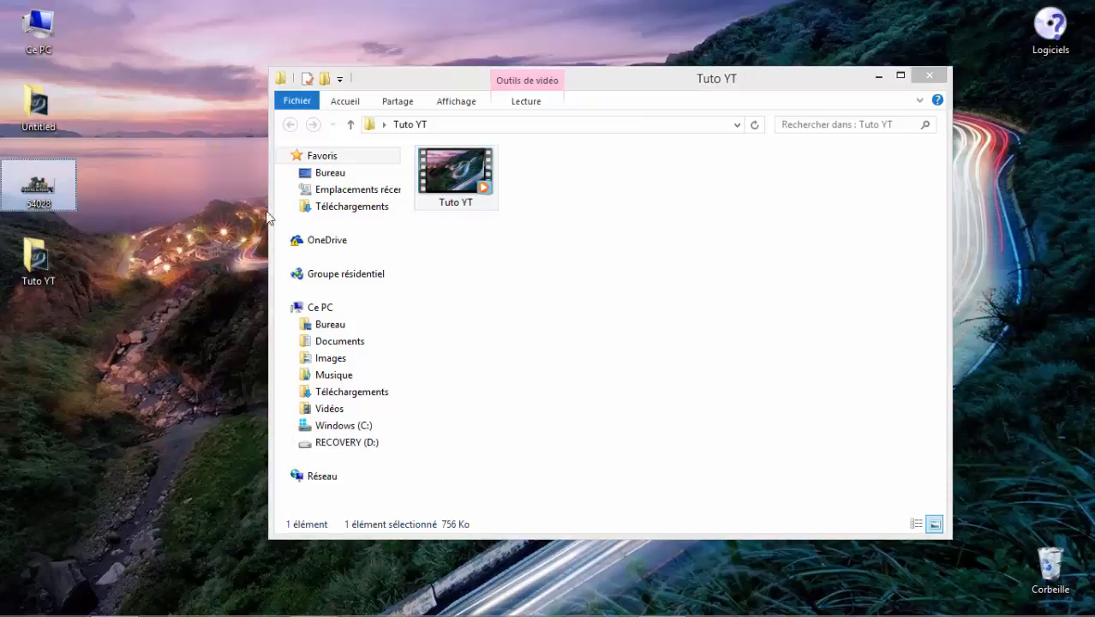
double_click(60, 200)
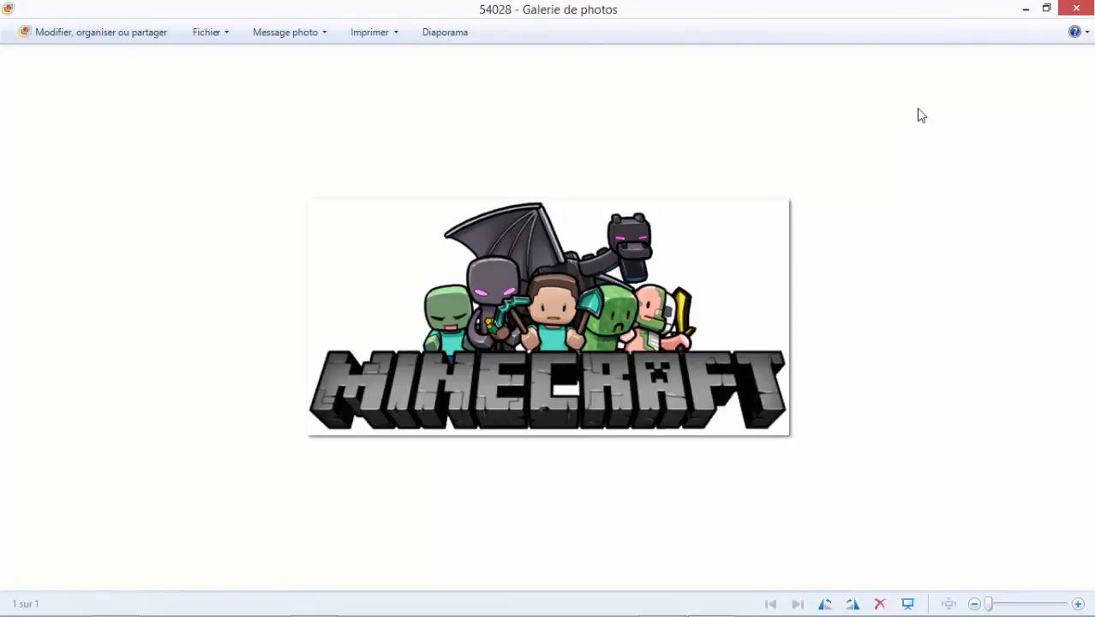
left_click(1076, 9)
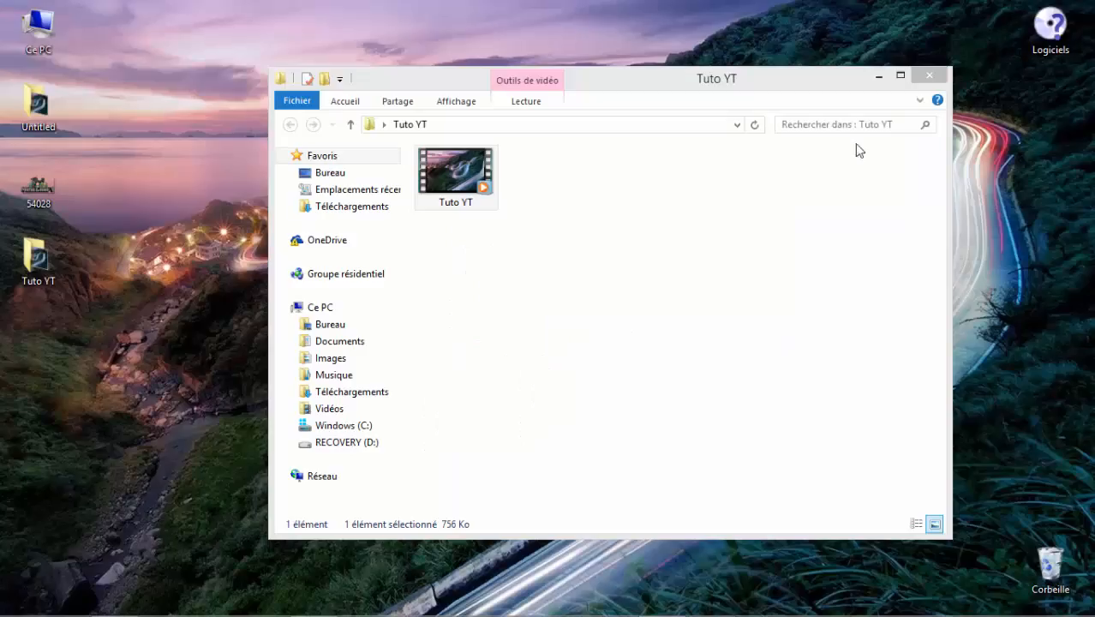
left_click(942, 74)
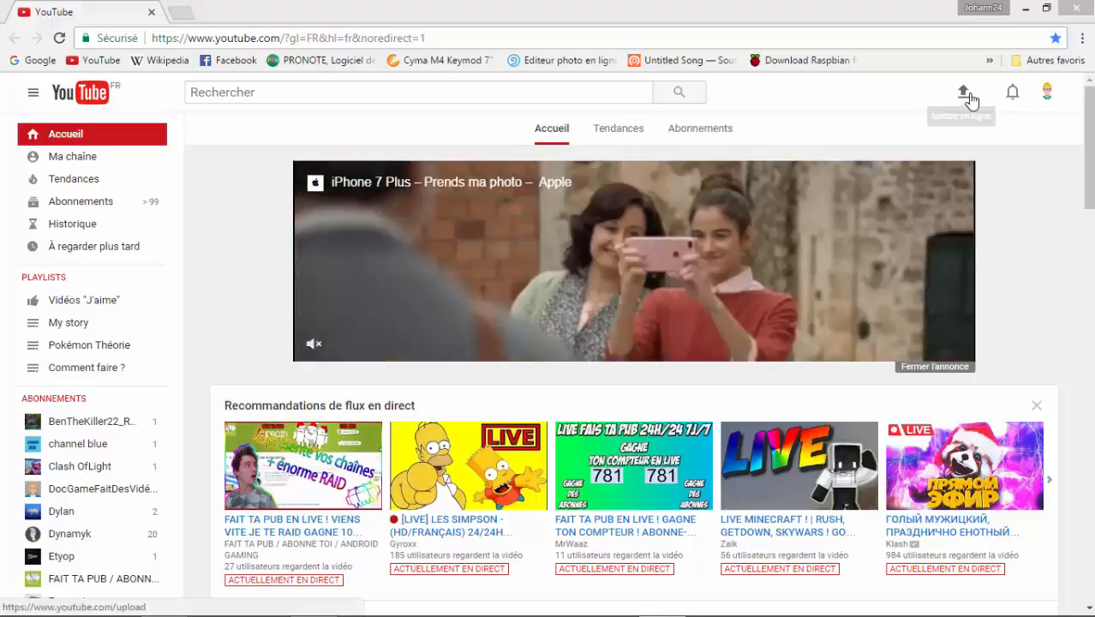
Step: Upload the "Tuto YT" video from the desktop's "Tuto YT" folder to YouTube
left_click(966, 95)
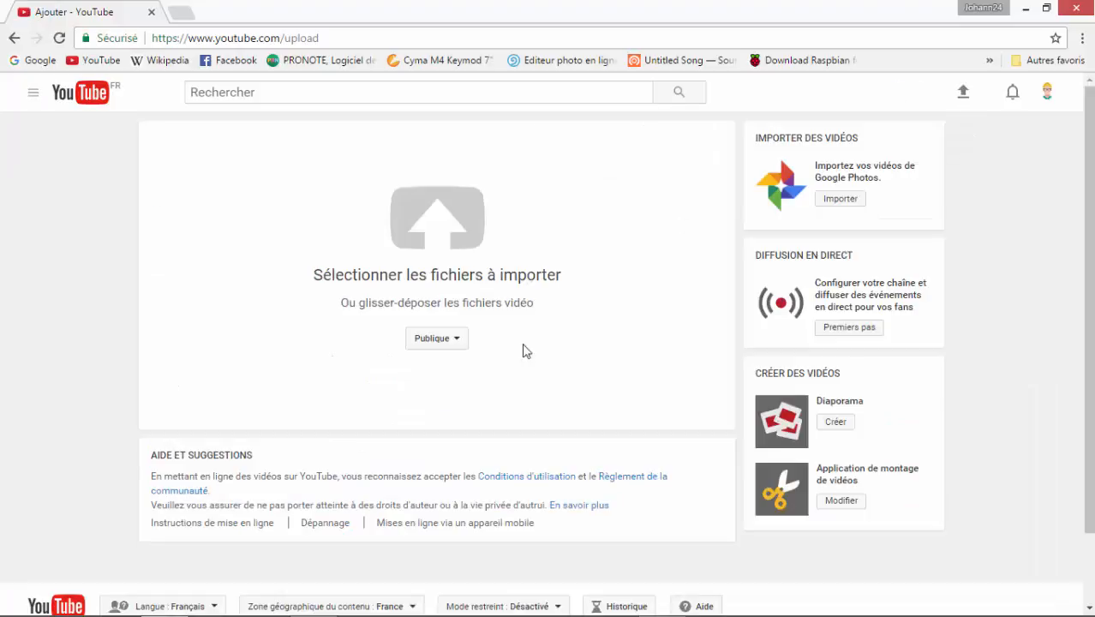
left_click(402, 243)
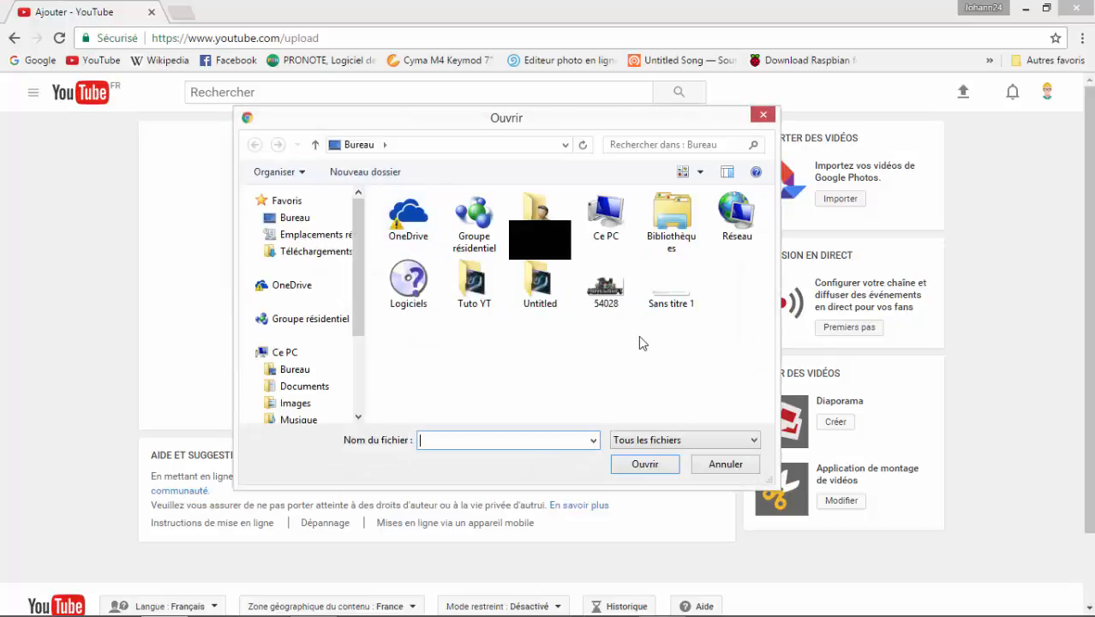
double_click(472, 288)
left_click(431, 227)
double_click(431, 227)
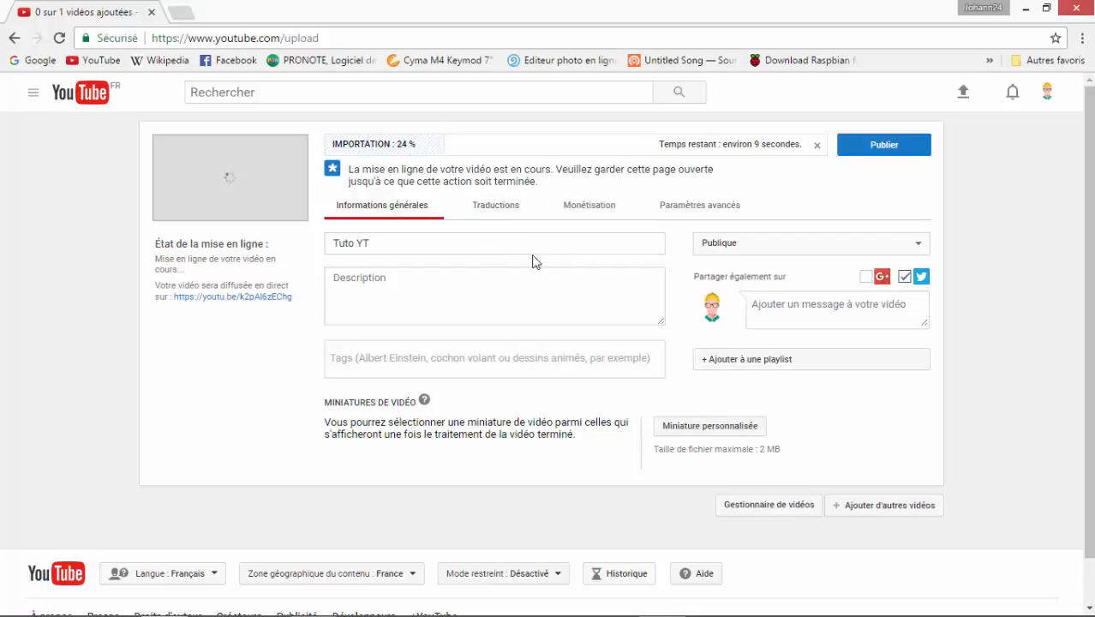
Step: Set the uploaded video's title to "Tuto YouTube" and its description to "fsqgsgsgrg"
left_click_drag(463, 244, 310, 244)
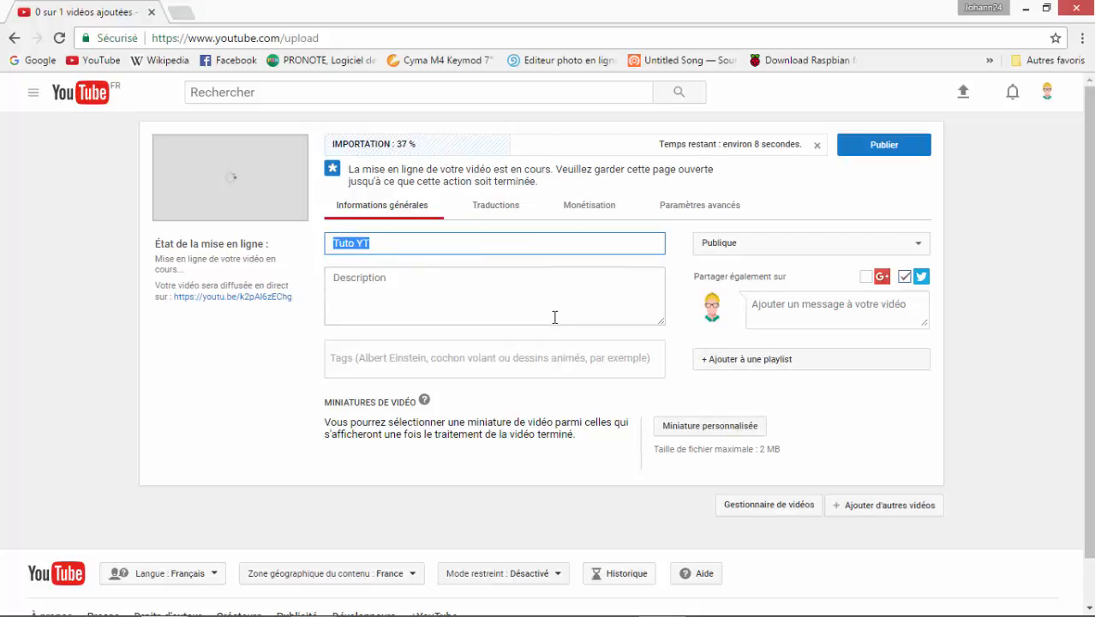
type("Tube")
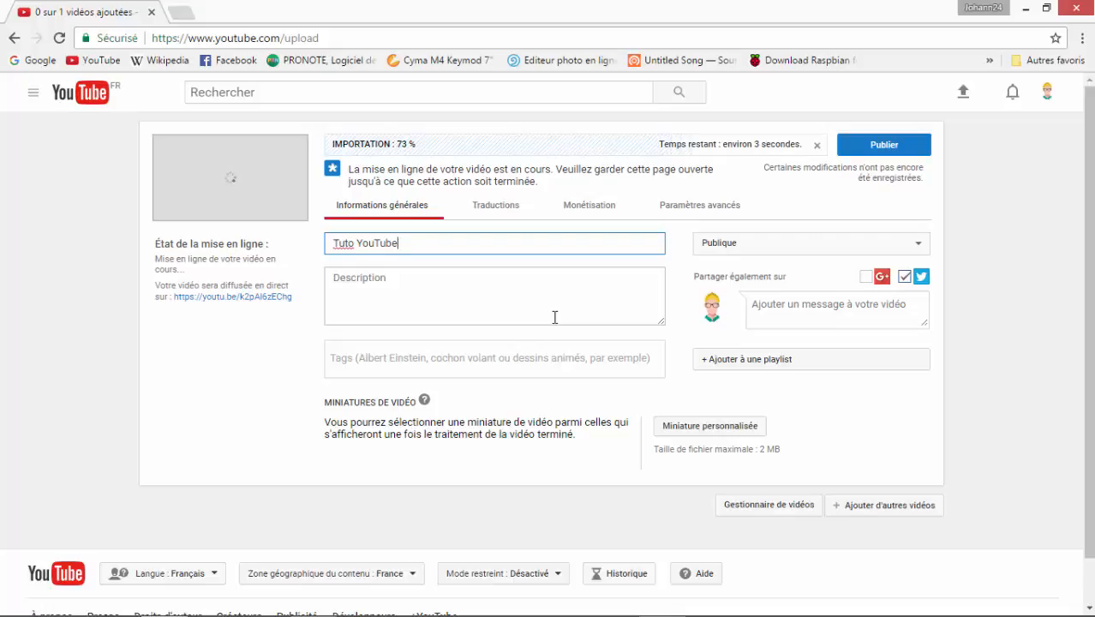
left_click(522, 299)
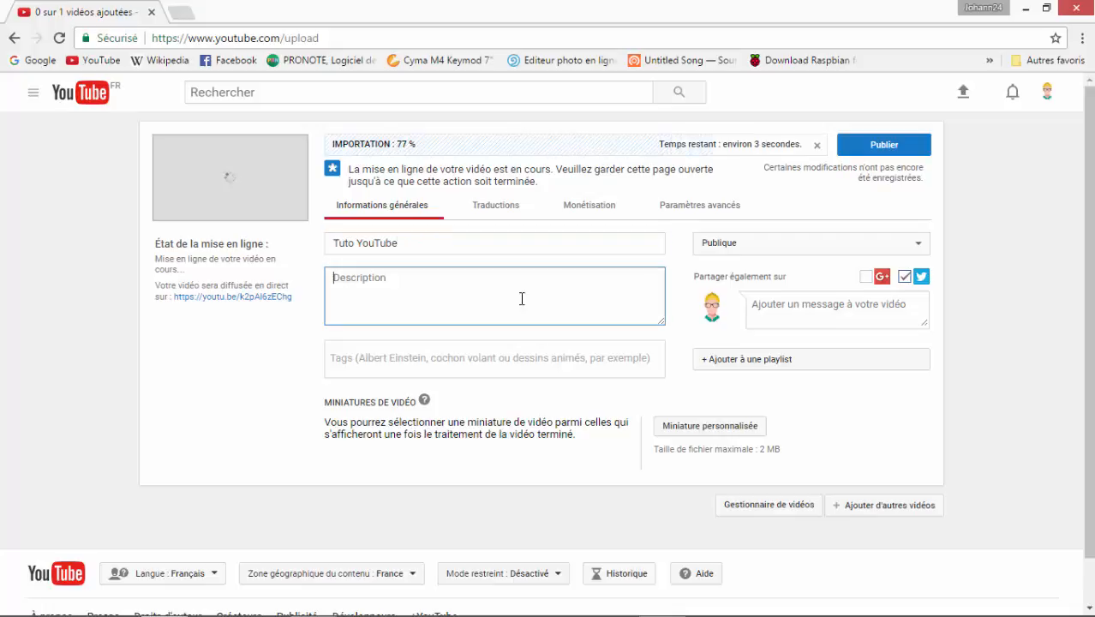
type("fsqgsgsgrg")
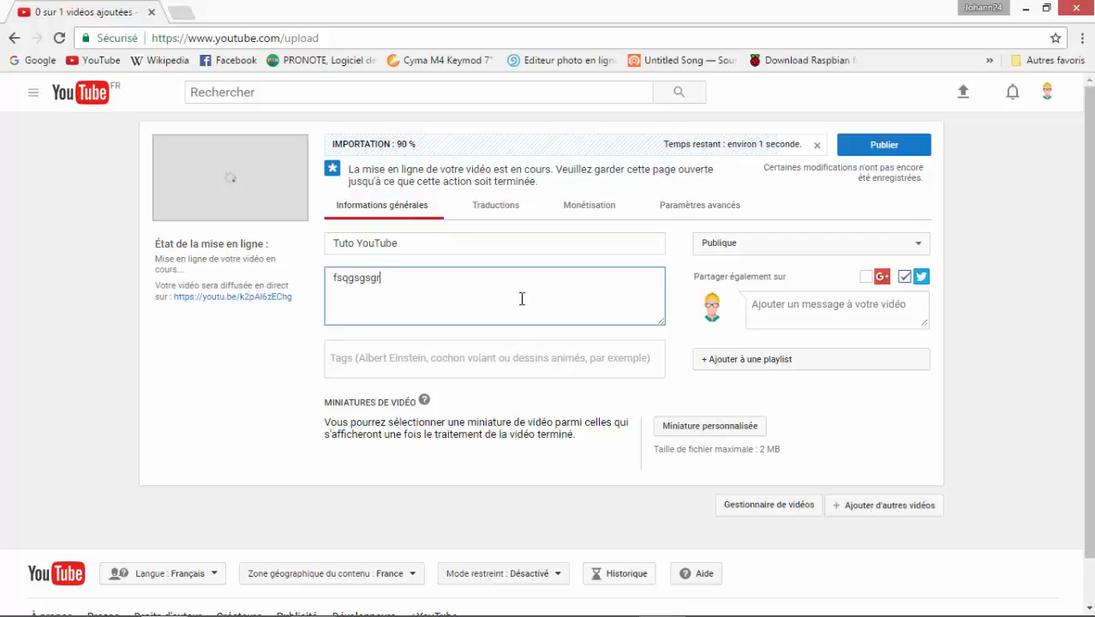
Step: Show the video's visibility choices and try switching the Google+ and Twitter sharing options on and off
left_click(775, 247)
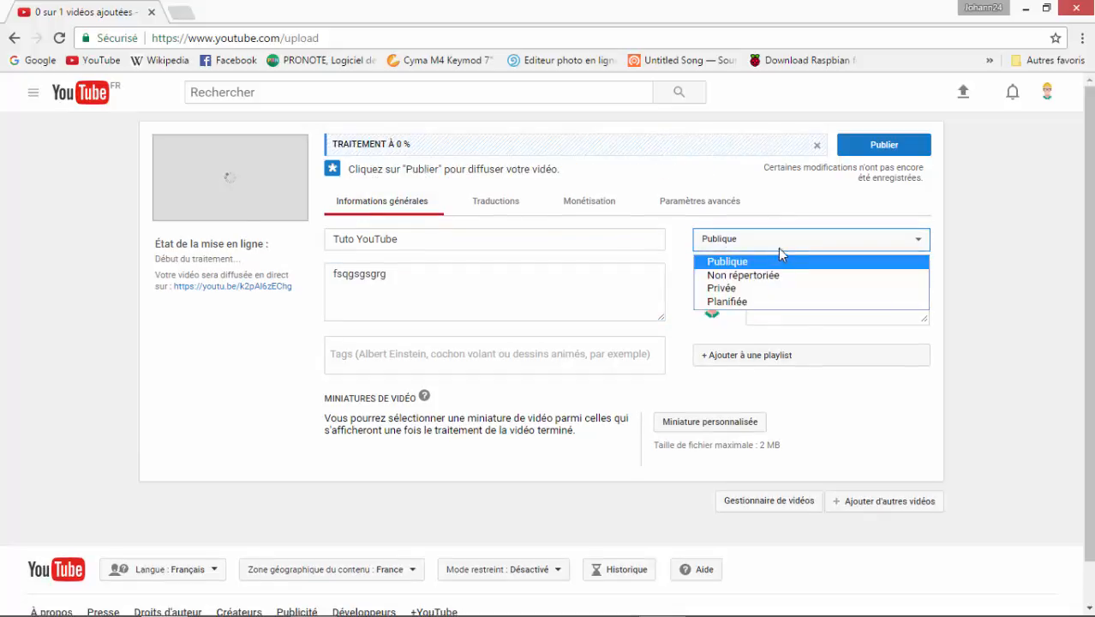
left_click(971, 333)
left_click(974, 370)
left_click(867, 267)
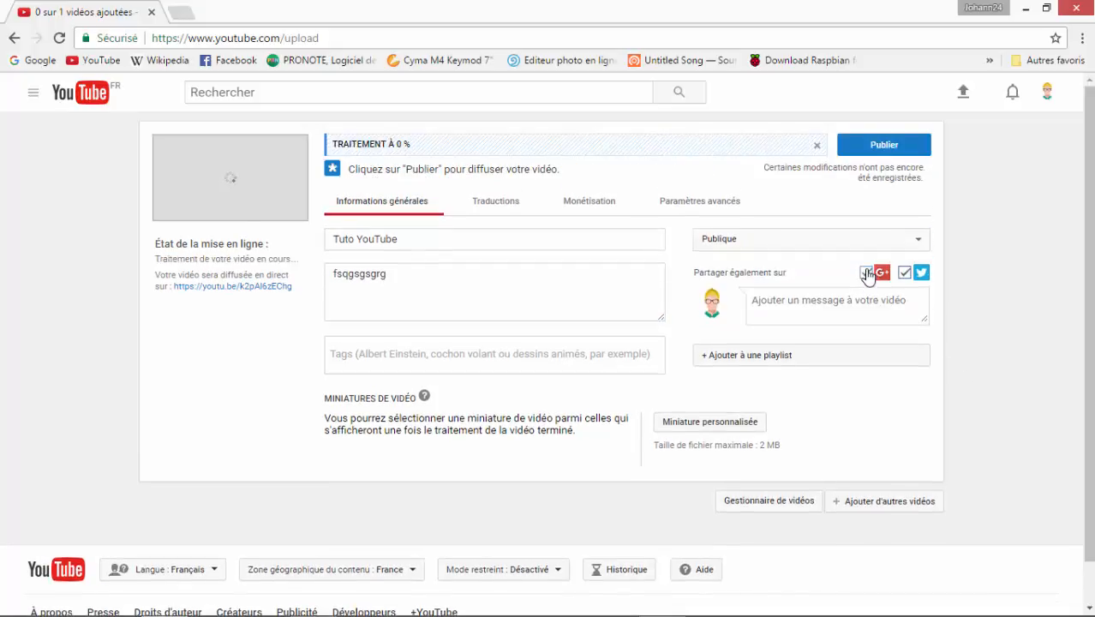
left_click(866, 272)
left_click(904, 273)
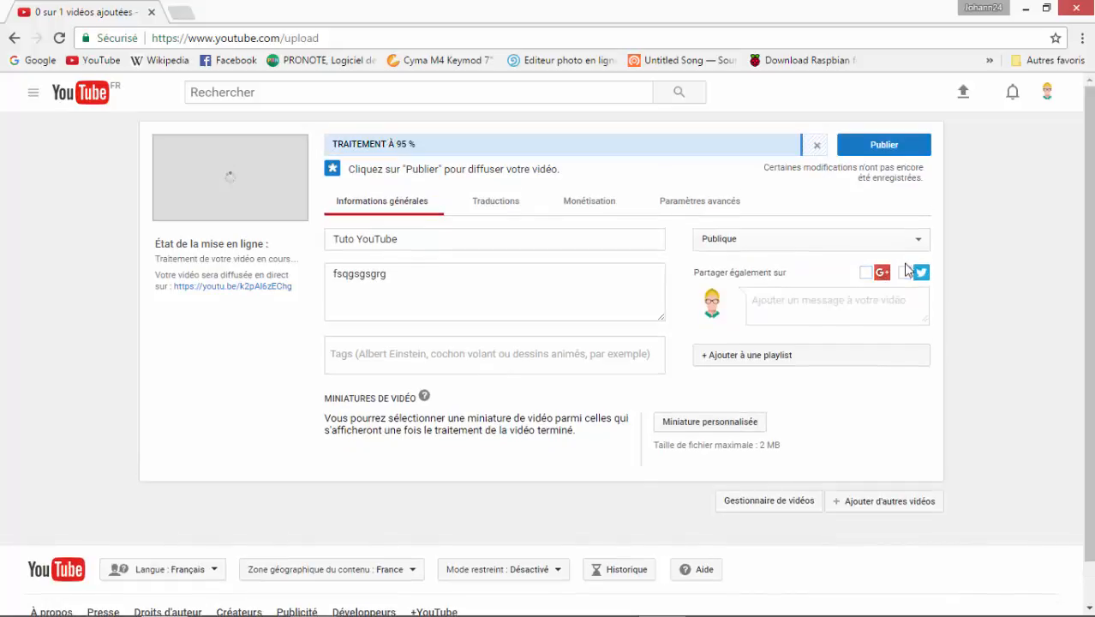
left_click(866, 272)
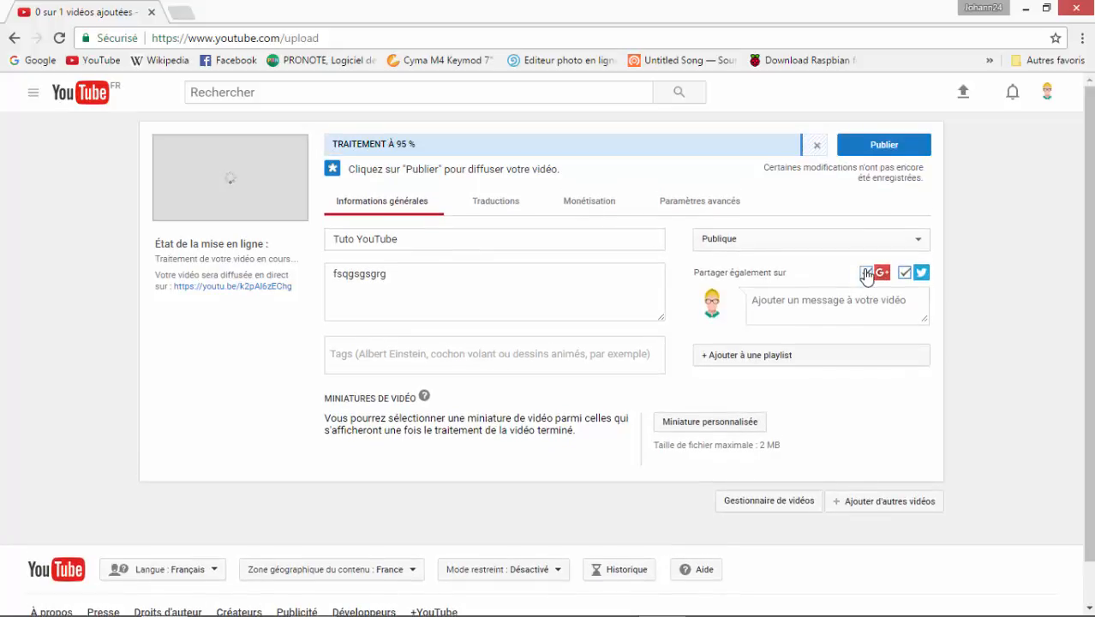
left_click(866, 274)
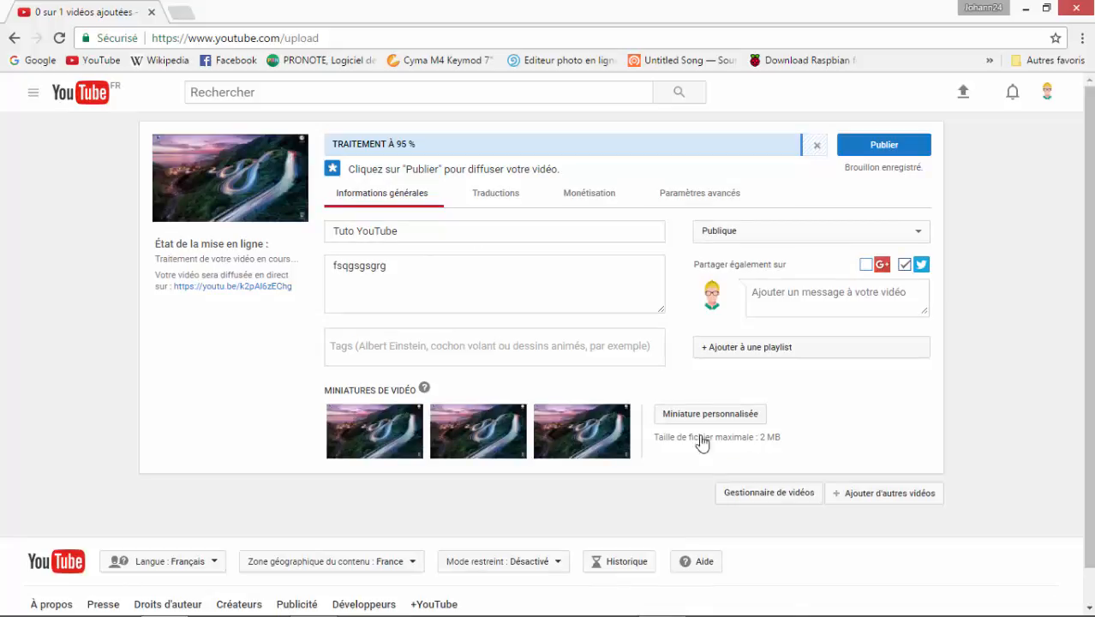
Step: Show the custom thumbnail file selection and the available playlists without choosing anything
left_click(738, 419)
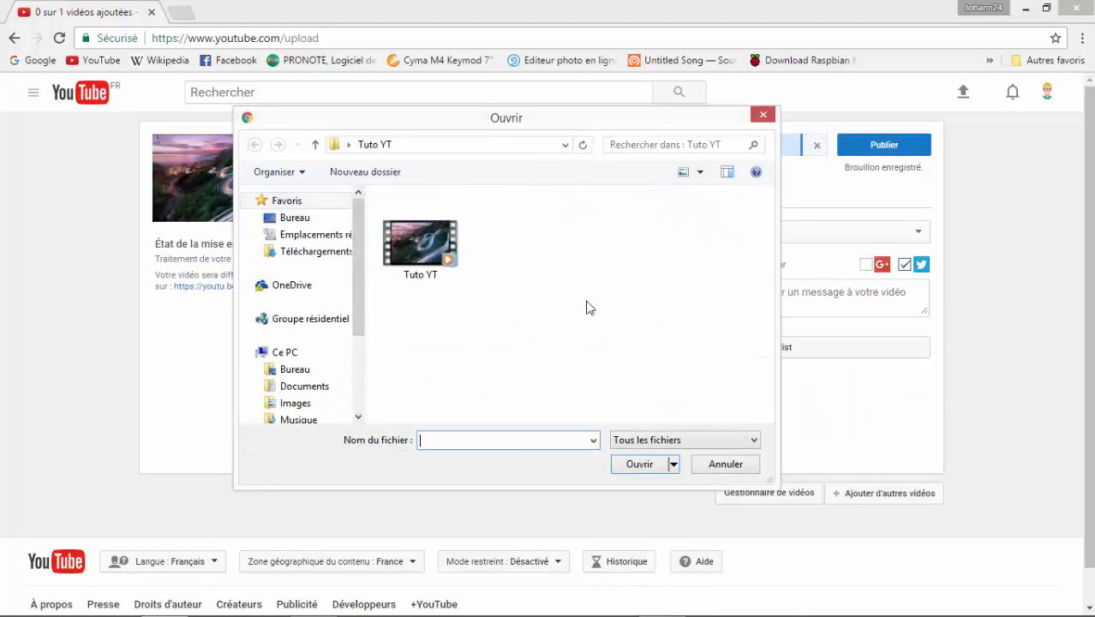
left_click(735, 470)
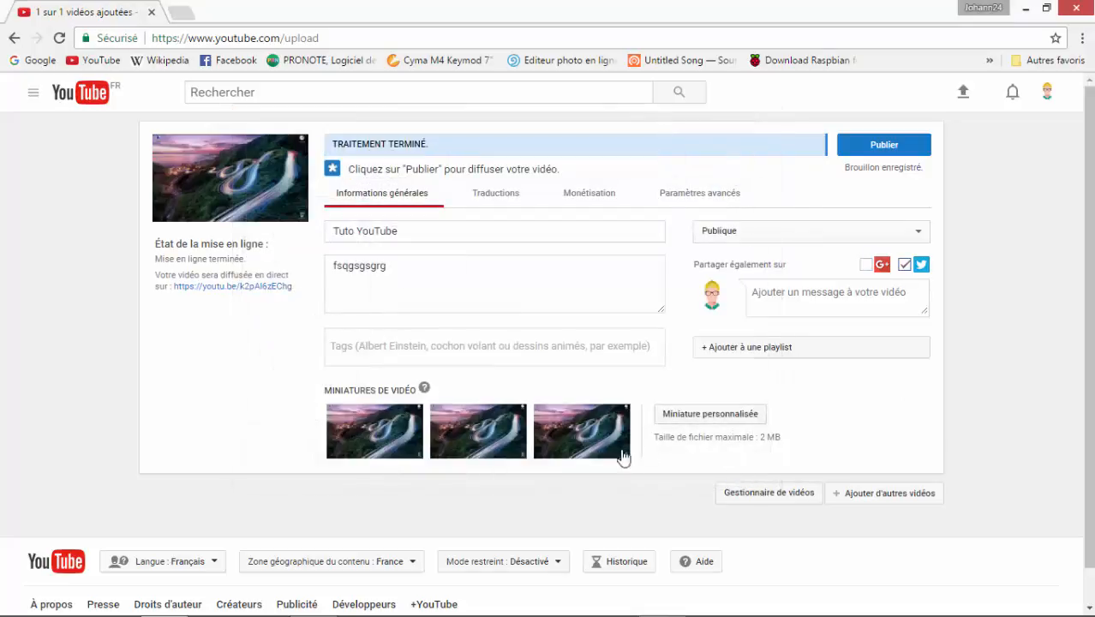
left_click(753, 347)
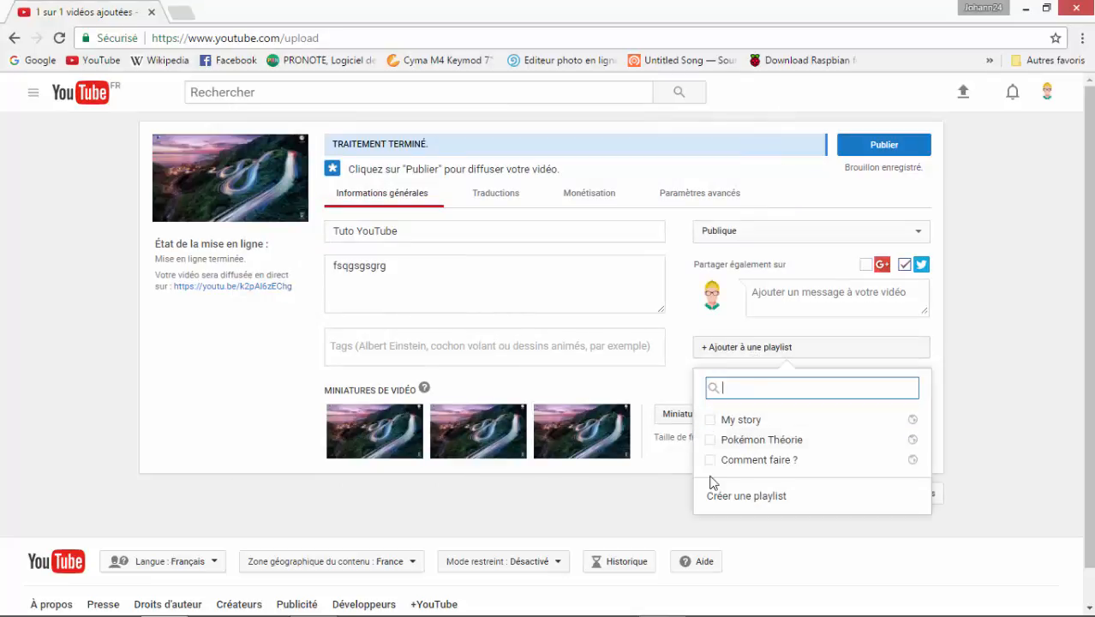
left_click(990, 362)
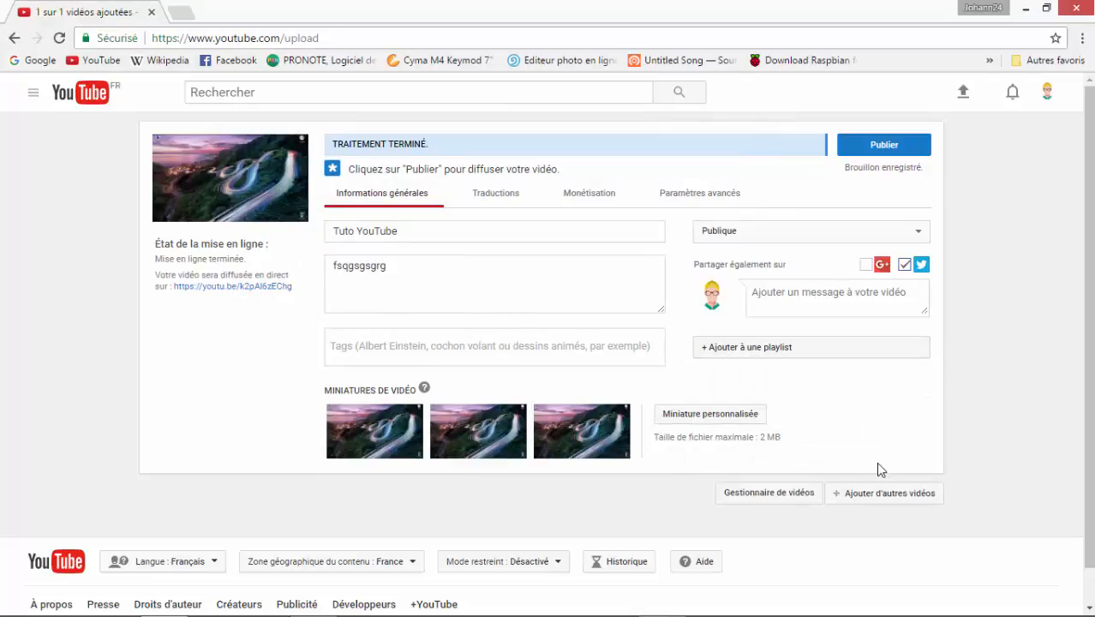
Step: Clear the uploaded video's title and description
left_click(393, 240)
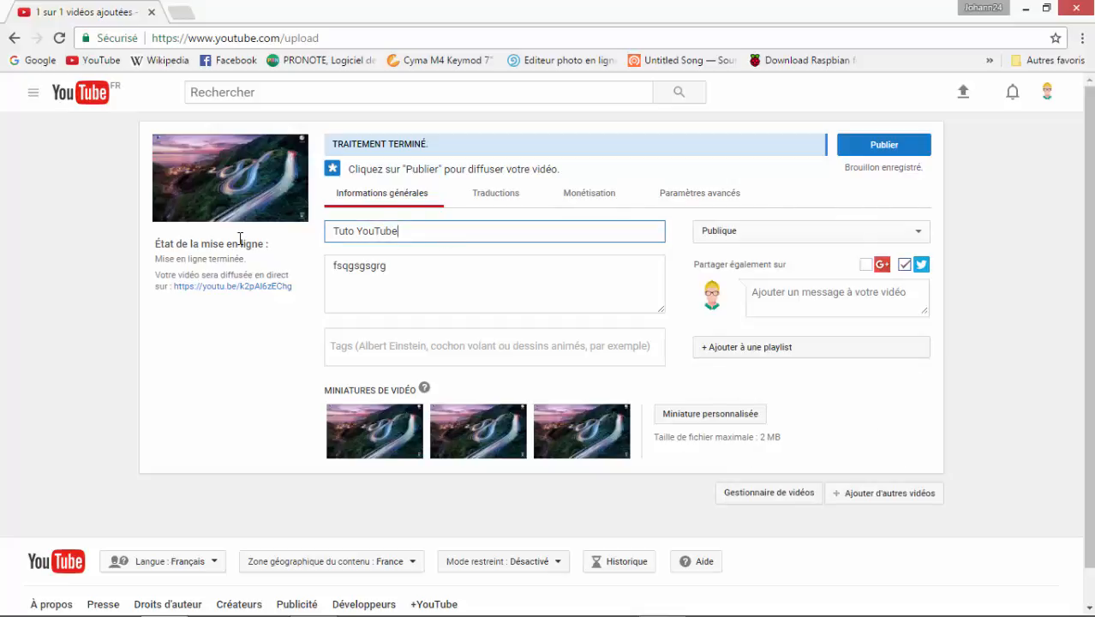
key("ctrl+a")
key("BackSpace")
key("Tab")
key("BackSpace")
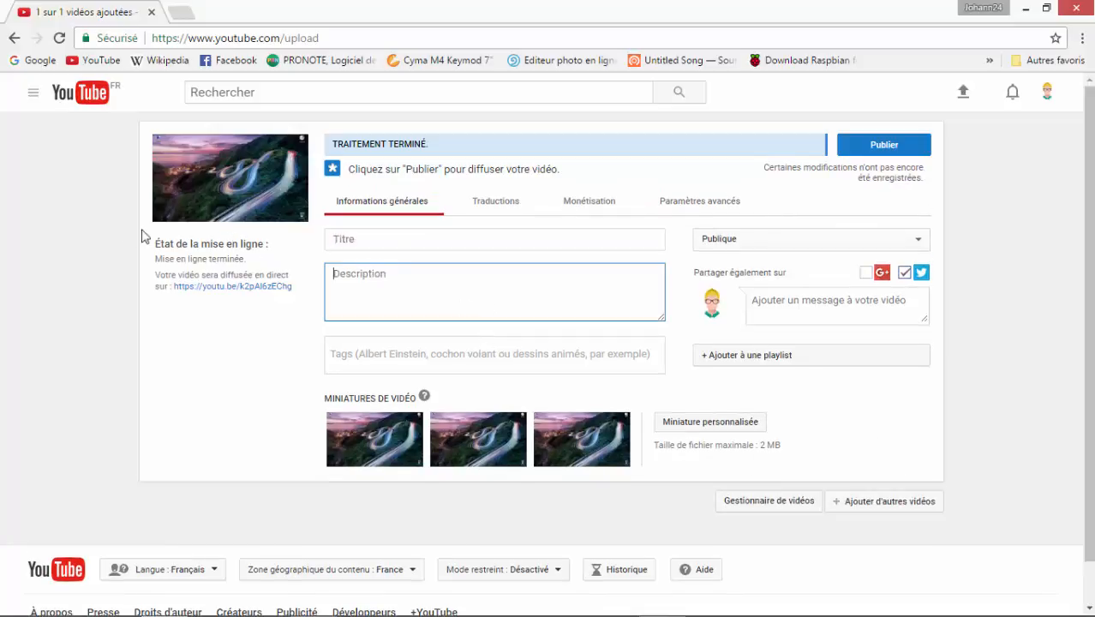
left_click(107, 361)
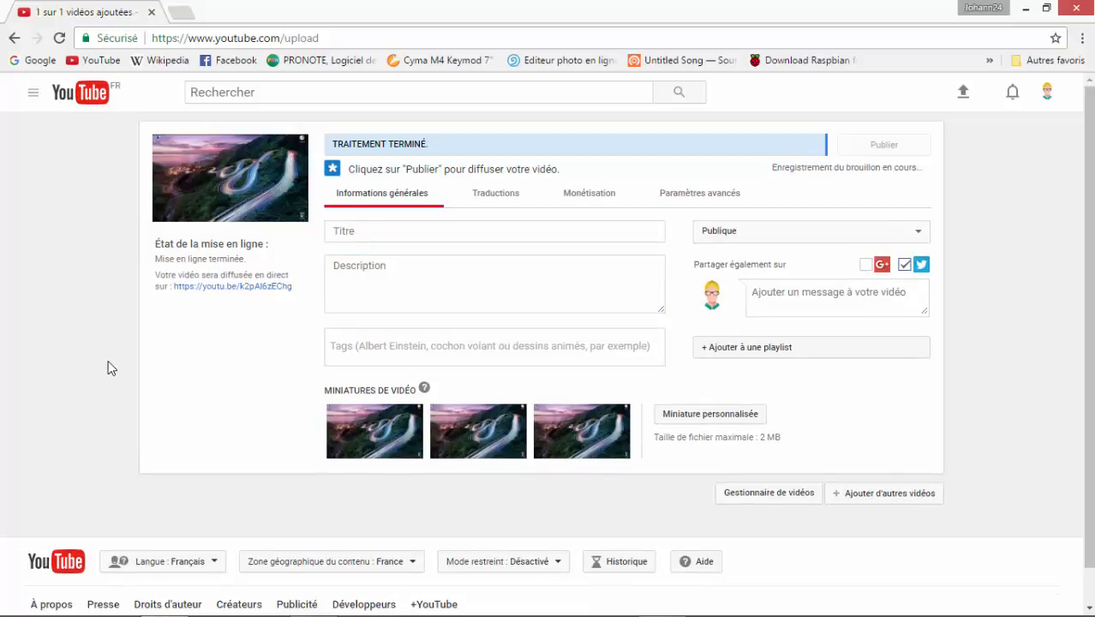
key("F11")
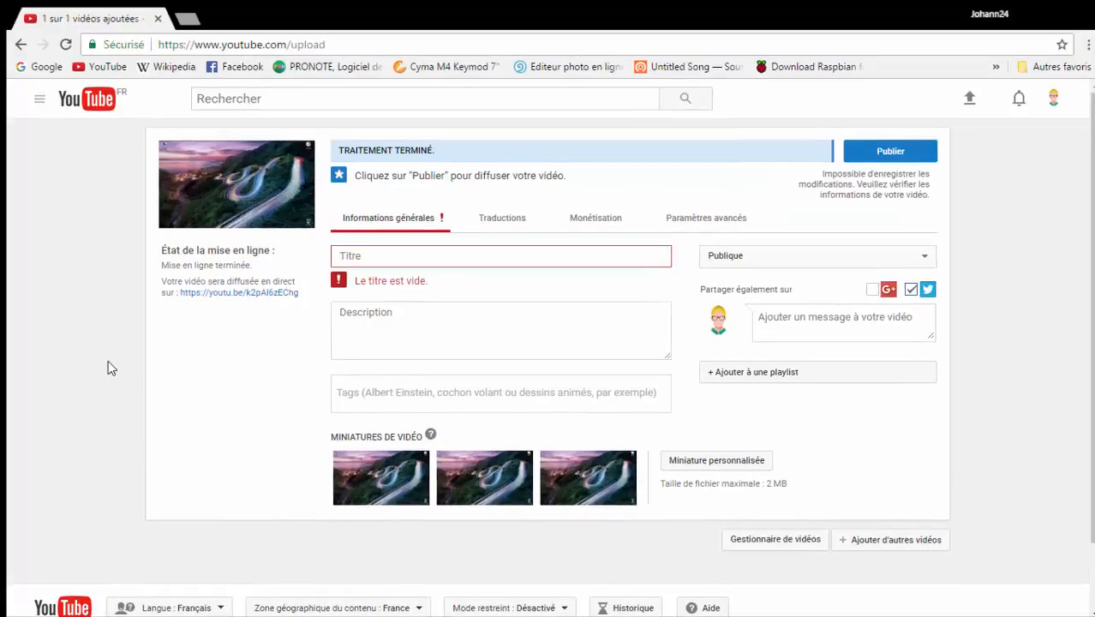